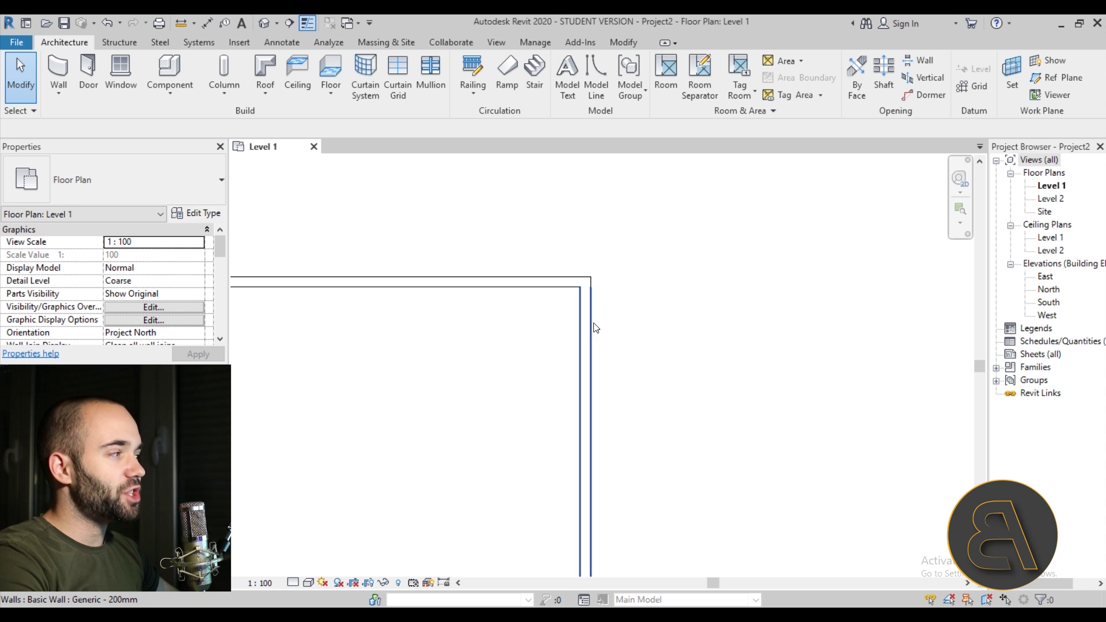
Set the project's length unit to centimeters in the project units.
key("u")
key("n")
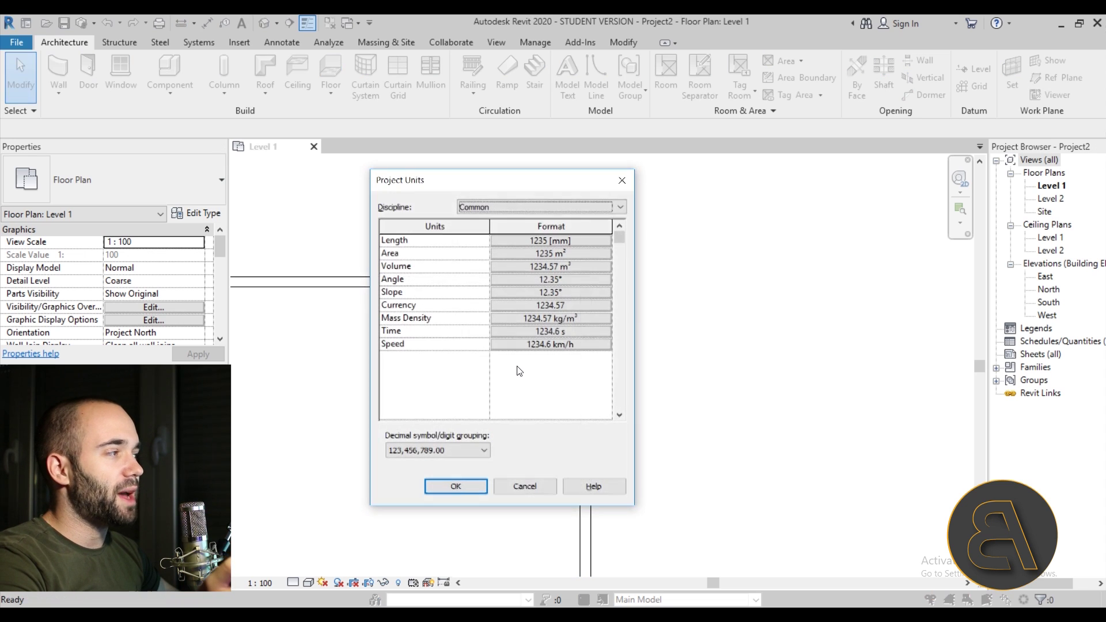
left_click(547, 241)
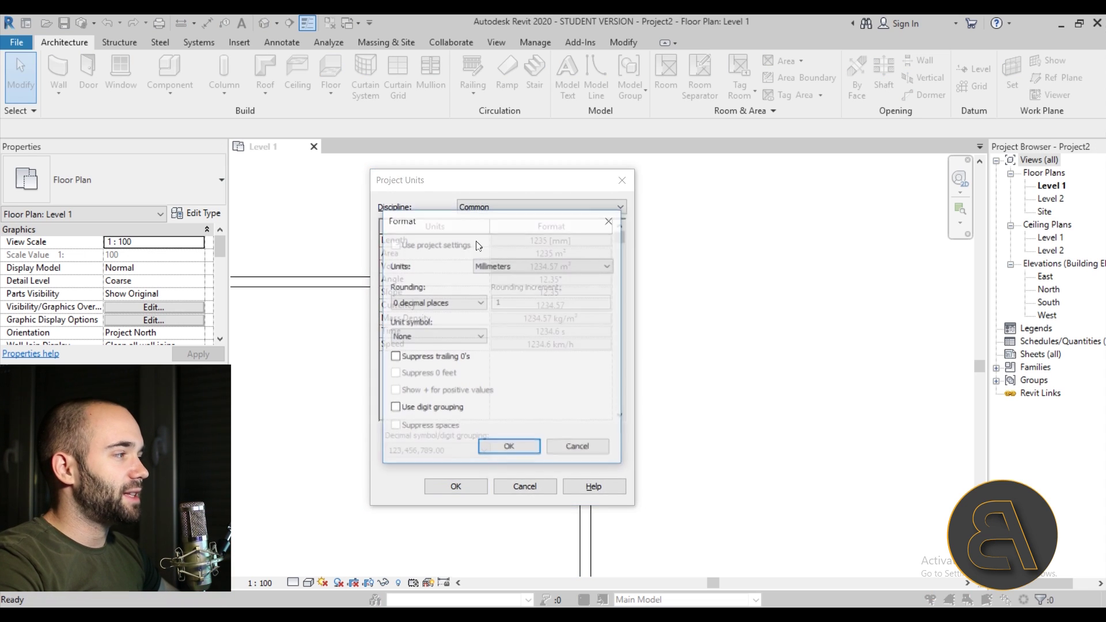
left_click(542, 266)
left_click(494, 335)
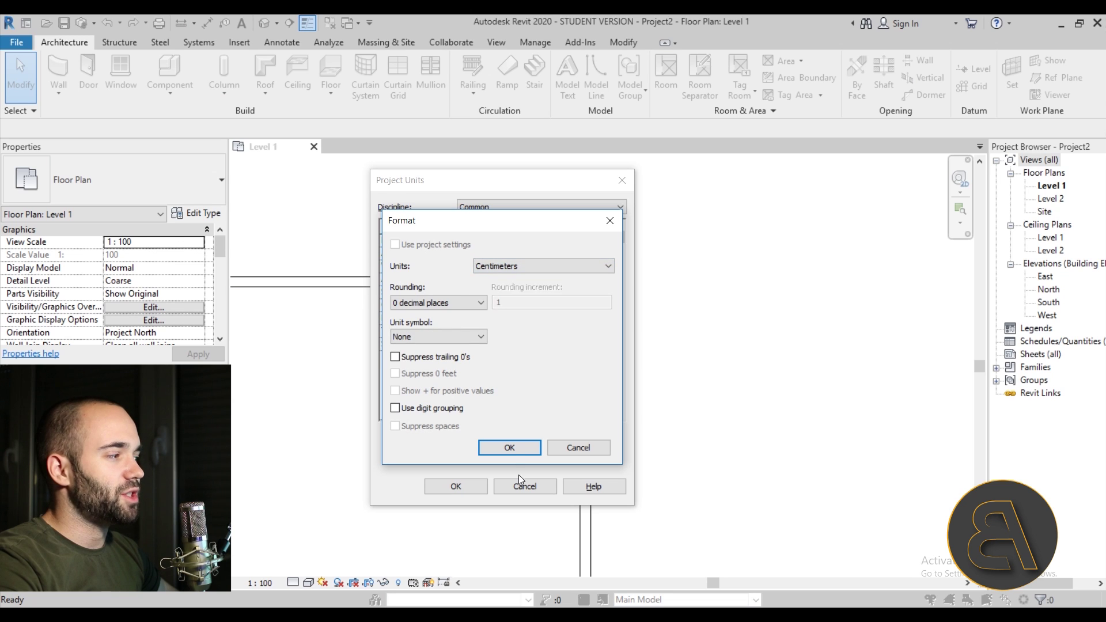
left_click(509, 449)
left_click(456, 486)
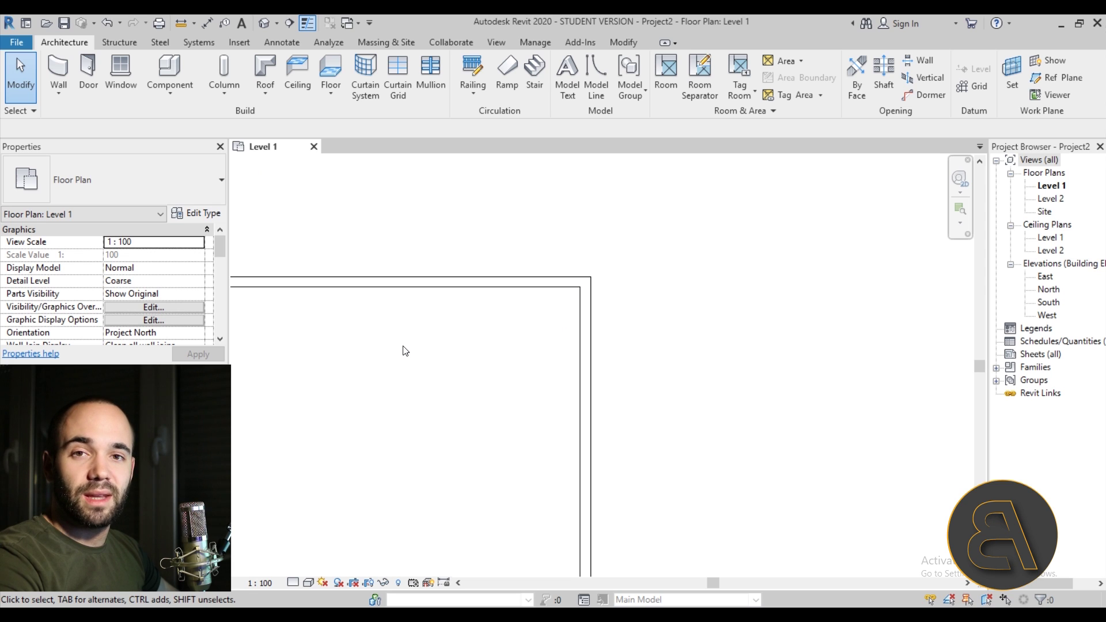
Start a new wall and choose the Curtain Wall Storefront type.
key("w")
key("a")
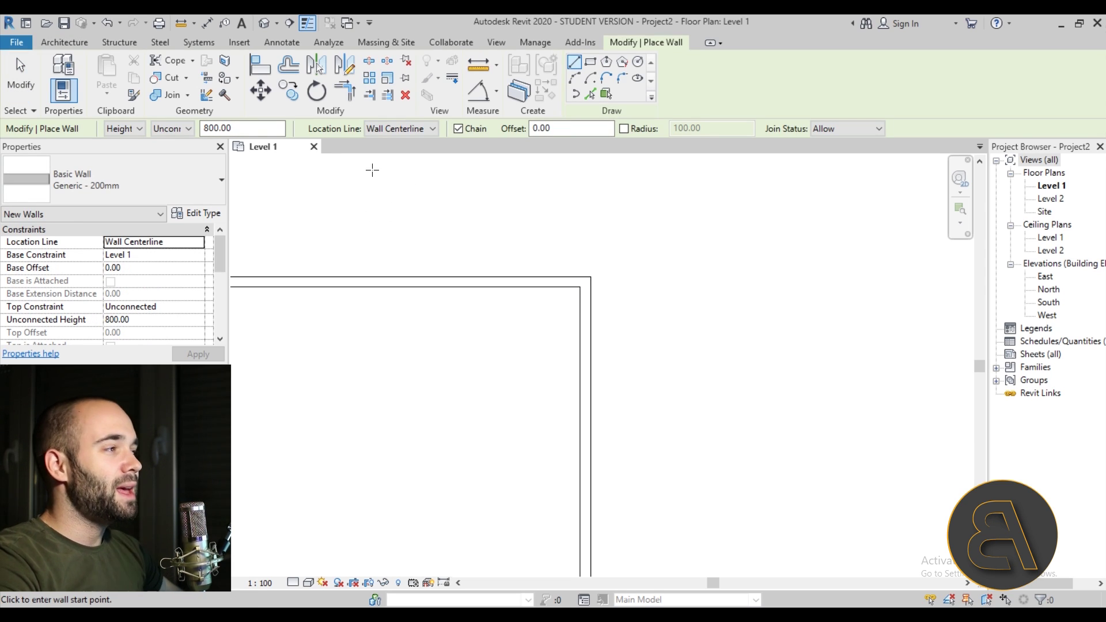
left_click(132, 181)
scroll(132, 345, "down", 3)
scroll(133, 354, "down", 1)
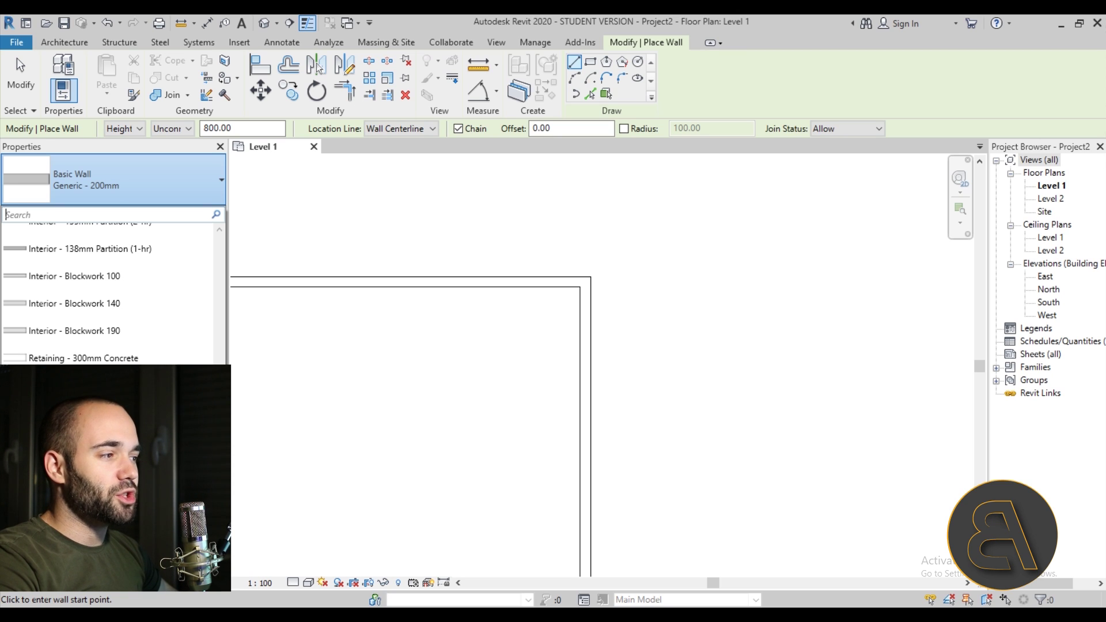
left_click(87, 489)
scroll(521, 308, "up", 2)
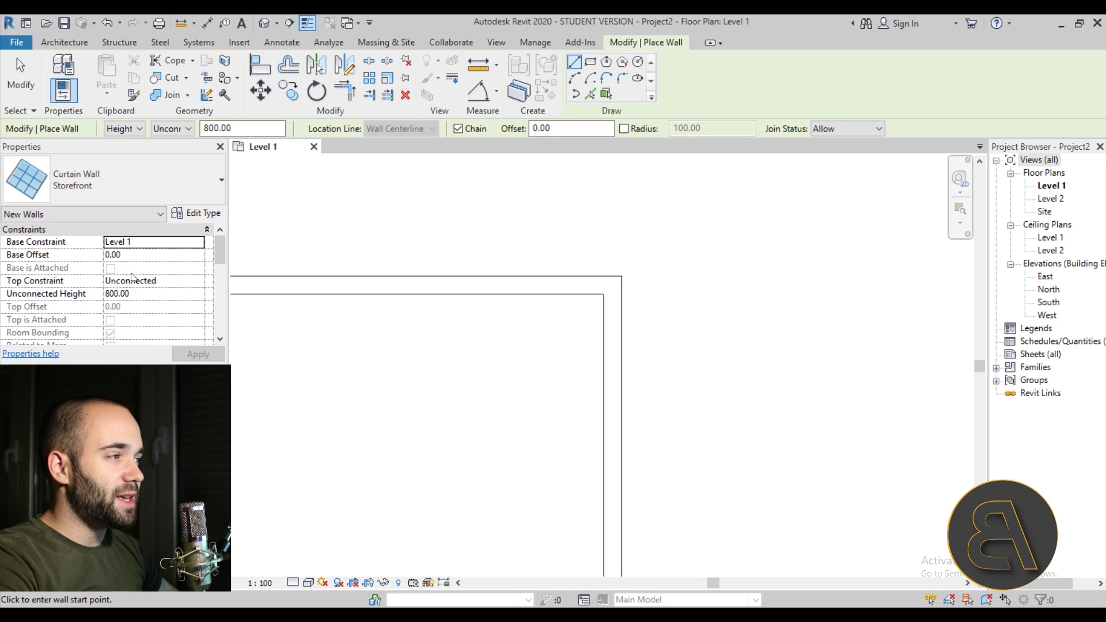
Give the new storefront wall a base offset of 40 and an unconnected height of 140.
left_click(138, 258)
type("40.00")
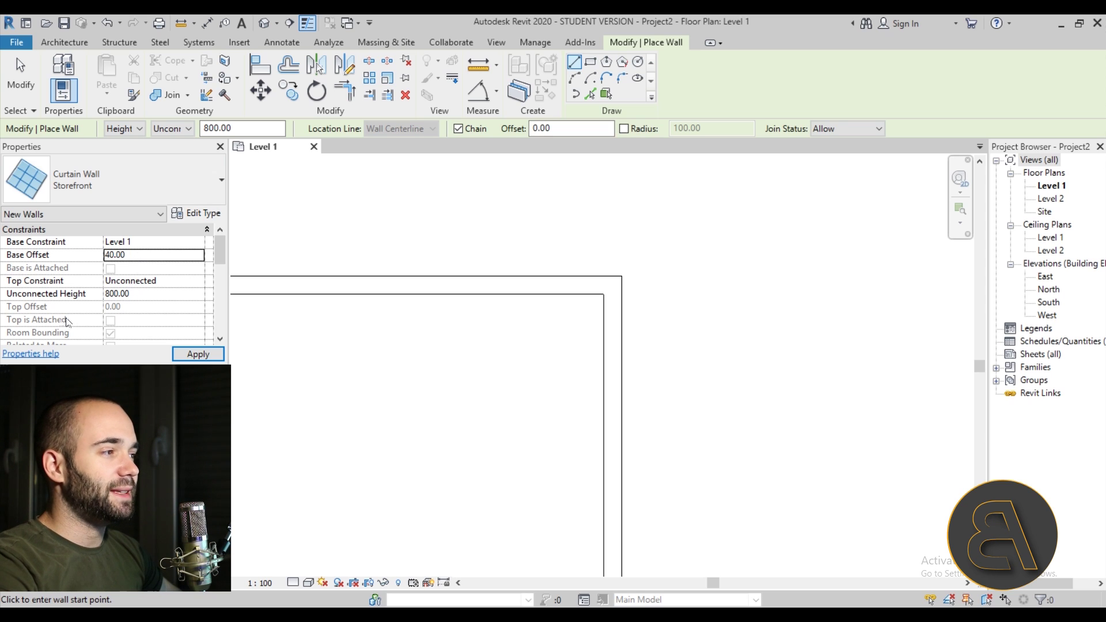
left_click(145, 295)
double_click(144, 295)
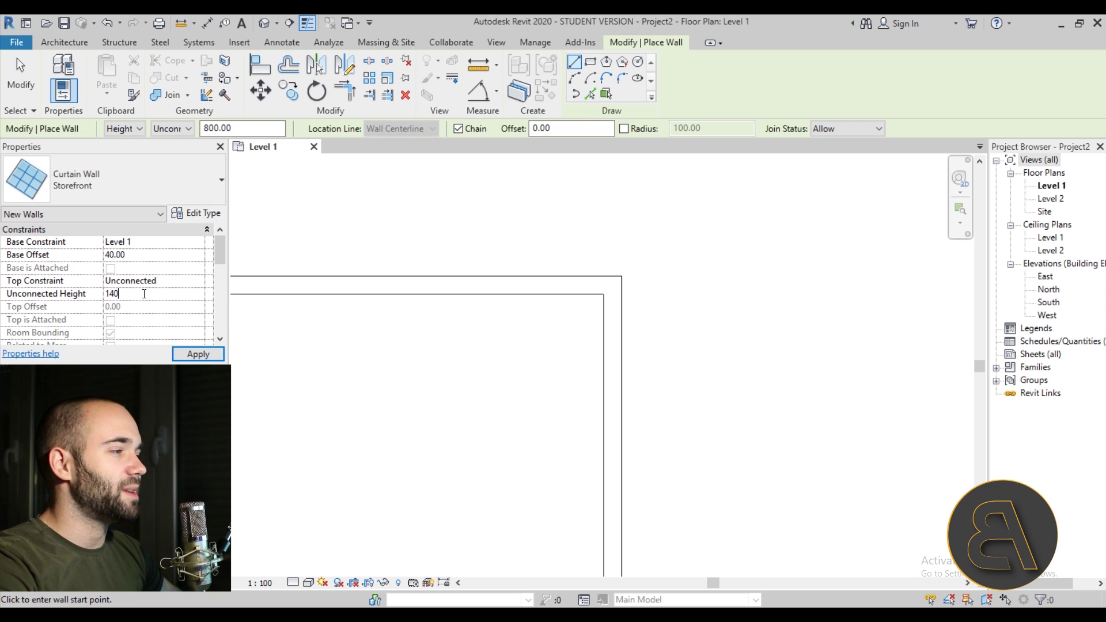
left_click(196, 352)
Draw two storefront pieces within the walls meeting at the corner, about 154 cm along the horizontal wall and a shorter one down the vertical wall.
scroll(683, 305, "up", 2)
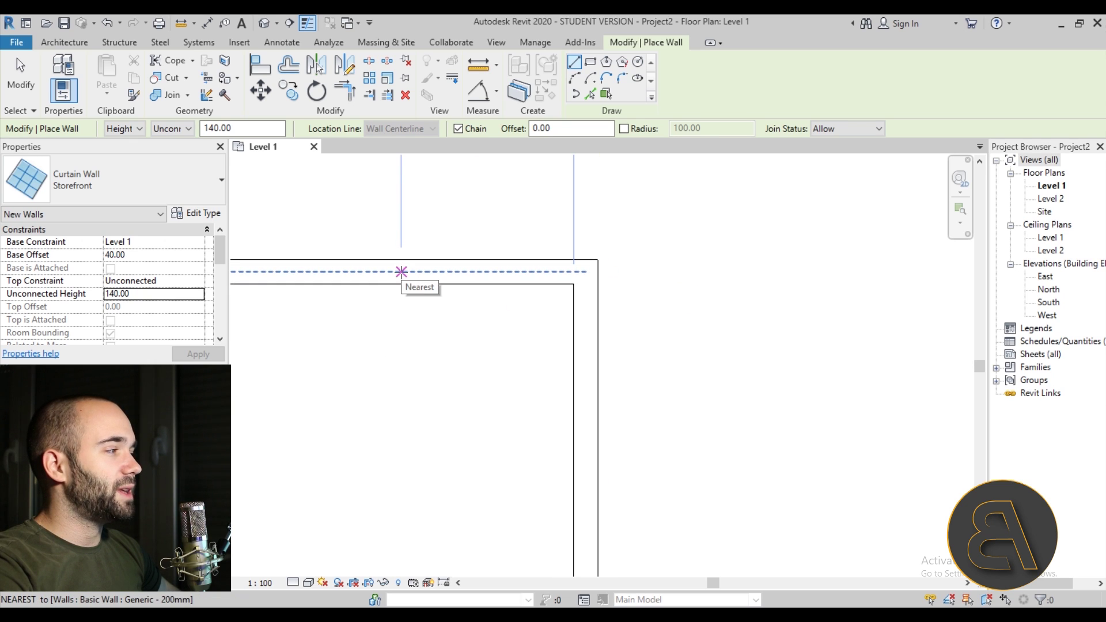
left_click(401, 271)
left_click(585, 281)
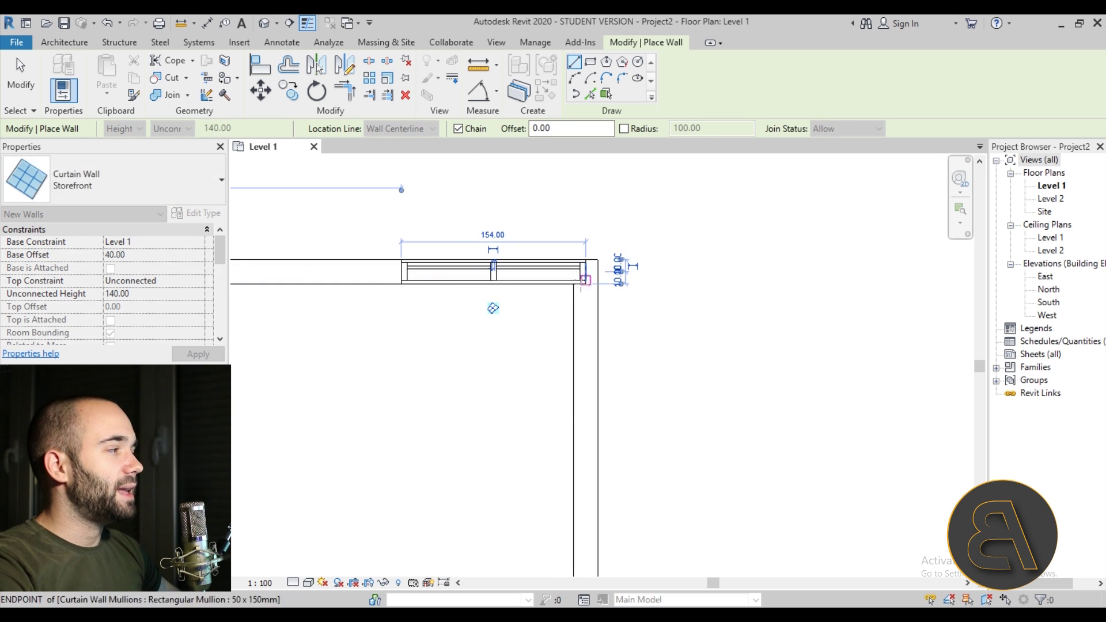
left_click(586, 409)
key("Escape")
key("Escape")
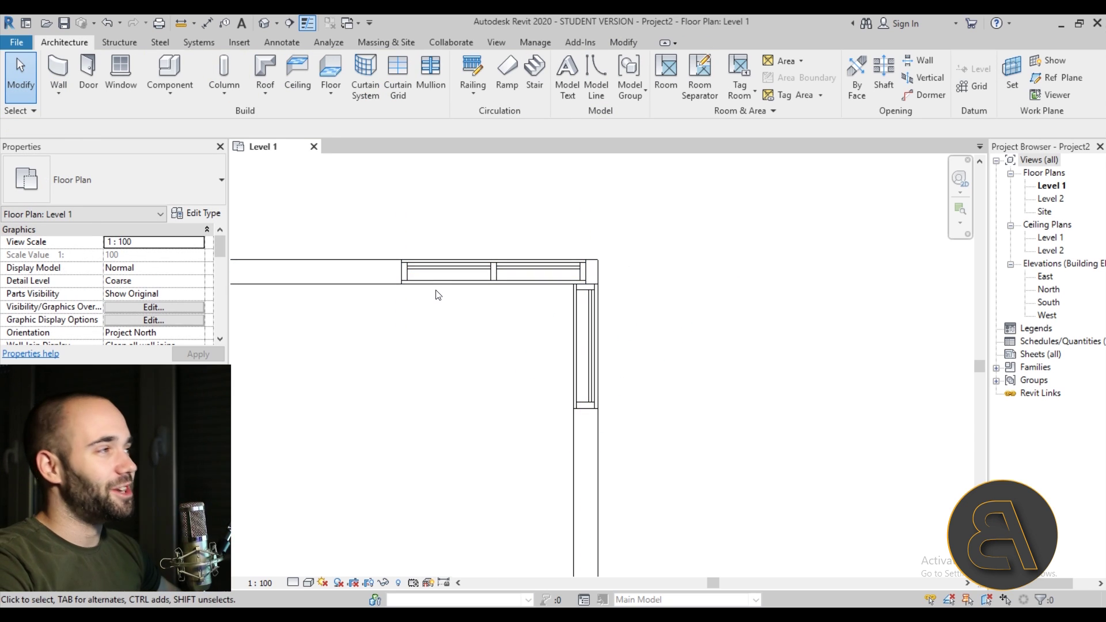
Open the default 3D view, orbit to the corner windows and set the visual style to Realistic.
left_click(264, 23)
middle_click_drag(610, 292, 714, 346, "shift")
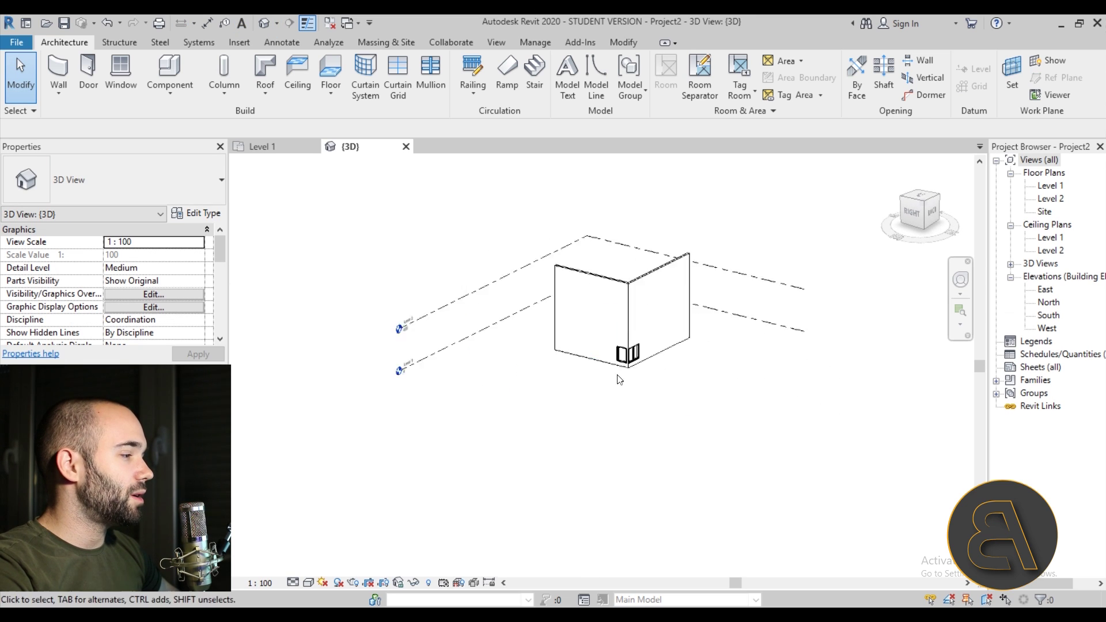
scroll(679, 369, "up", 3)
left_click(308, 583)
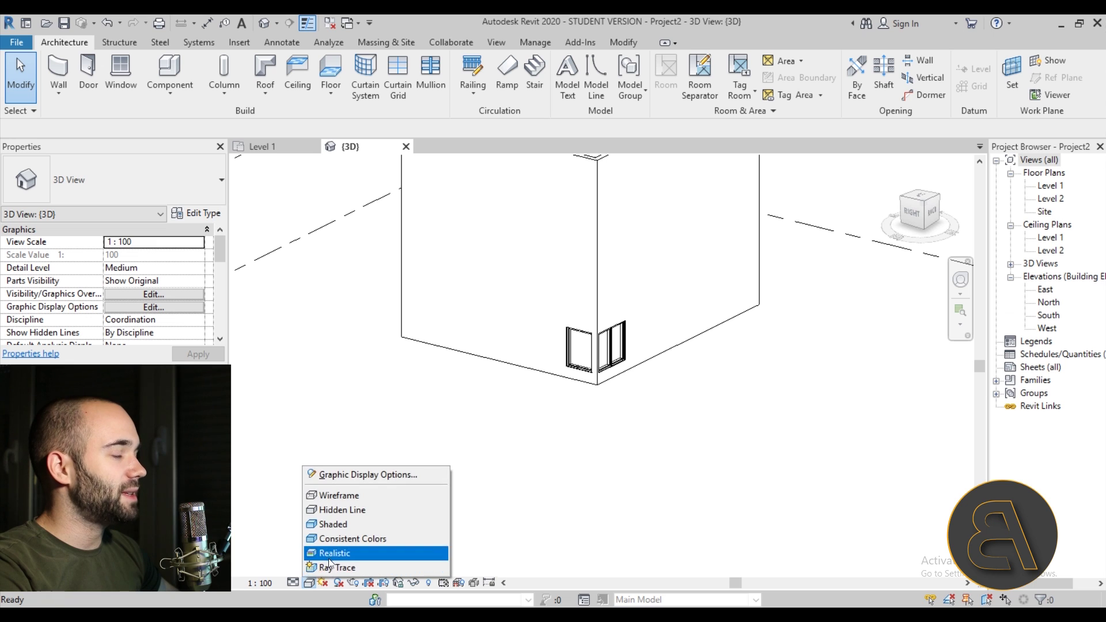
left_click(337, 553)
Examine how the two storefront windows meet at the building corner in 3D.
mouse_move(639, 401)
middle_mouse_down("shift")
mouse_move(668, 413)
mouse_move(602, 370)
mouse_move(662, 387)
middle_mouse_up("shift")
scroll(621, 345, "up", 5)
scroll(643, 358, "down", 2)
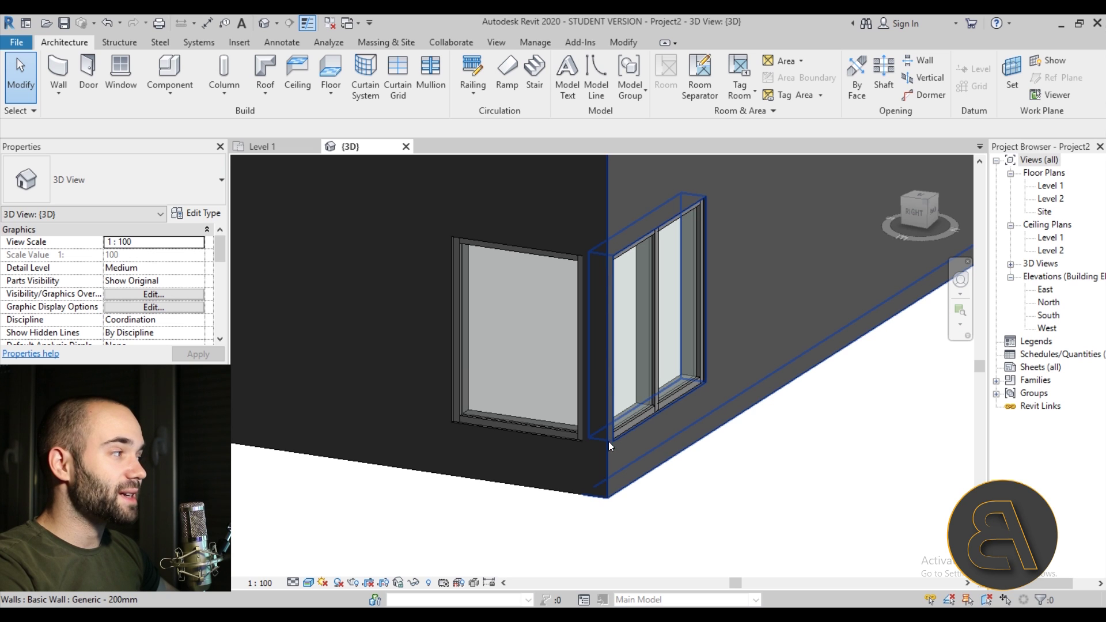
scroll(602, 363, "down", 2)
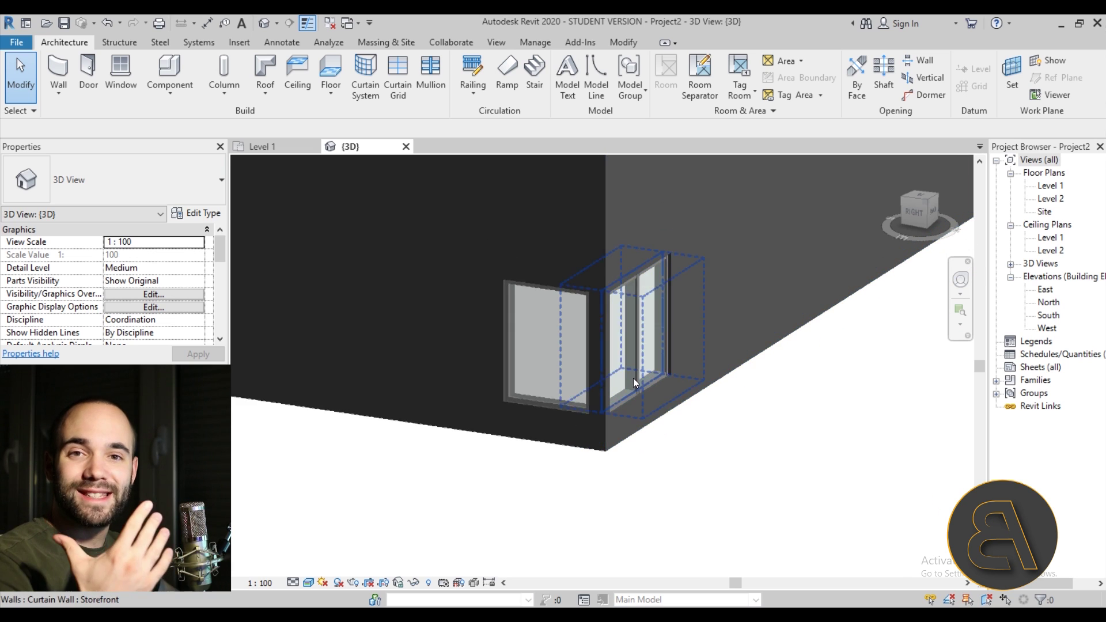
middle_click_drag(628, 326, 547, 319, "shift")
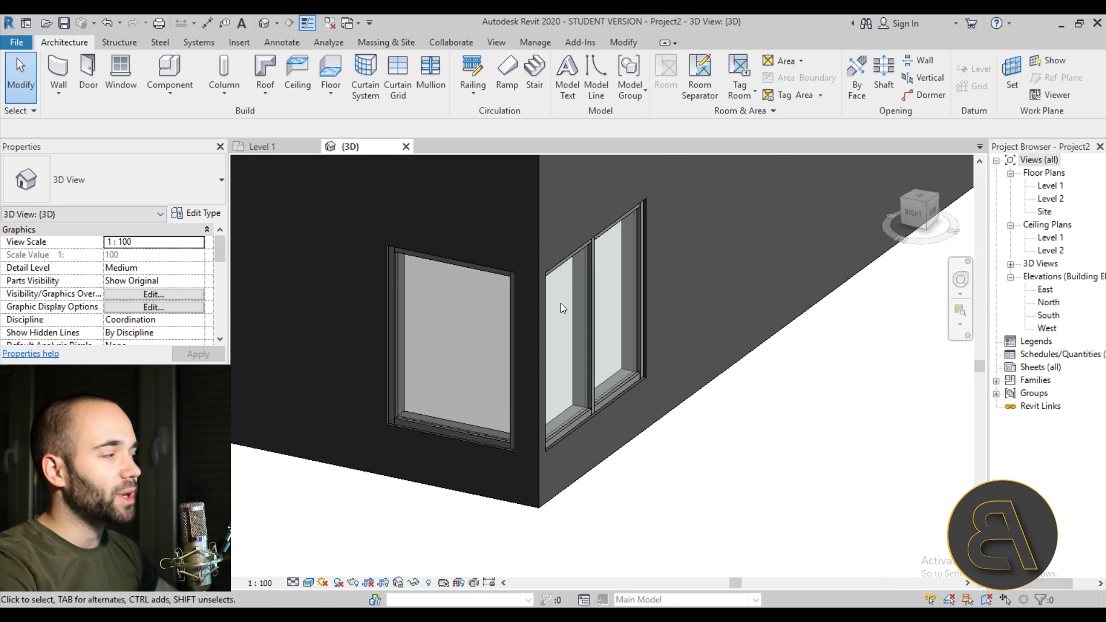
scroll(554, 310, "down", 2)
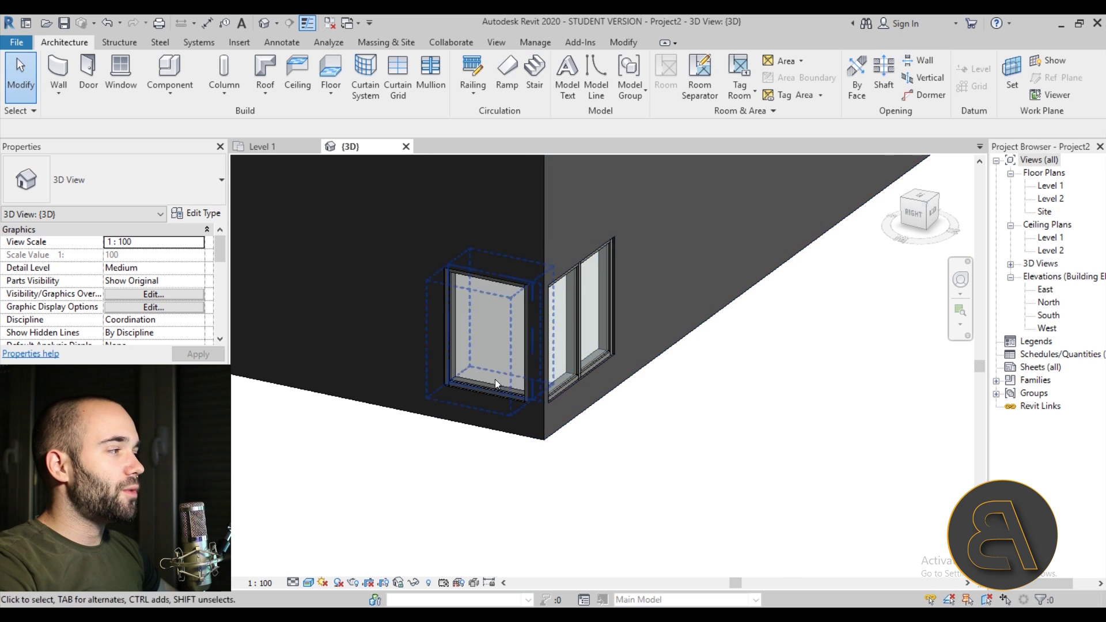
scroll(516, 308, "up", 3)
scroll(530, 299, "down", 3)
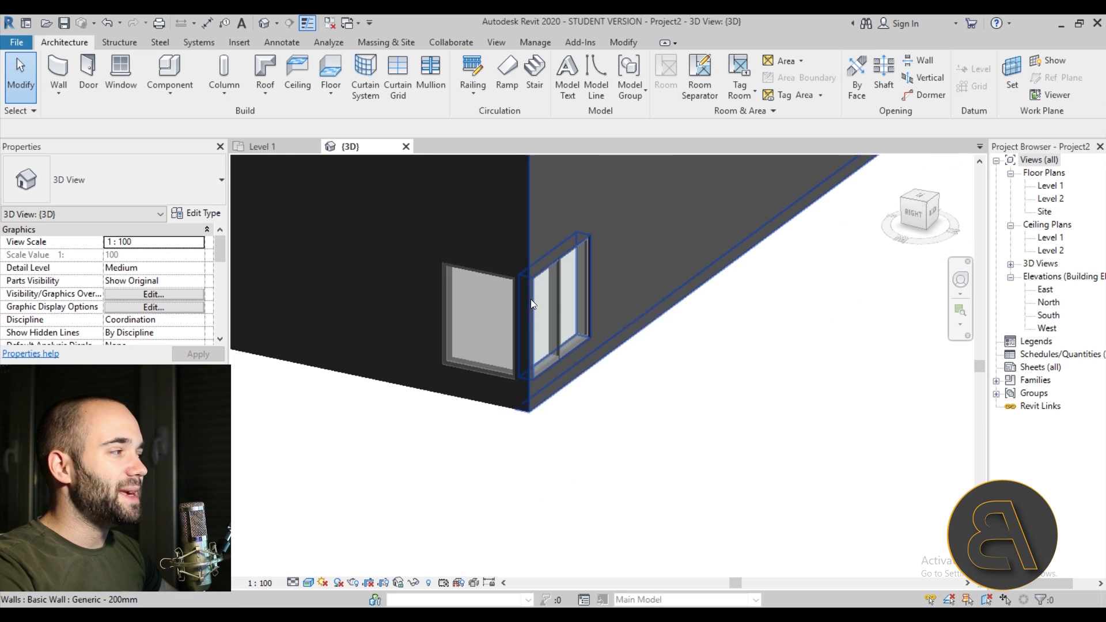
scroll(530, 295, "up", 3)
scroll(522, 273, "down", 4)
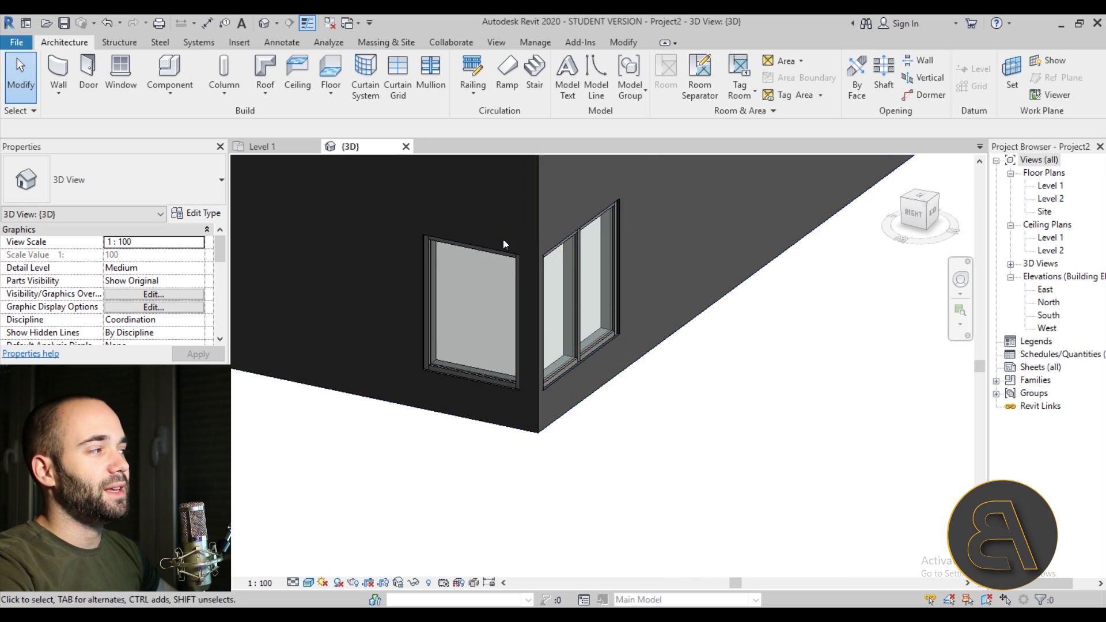
left_click(463, 262)
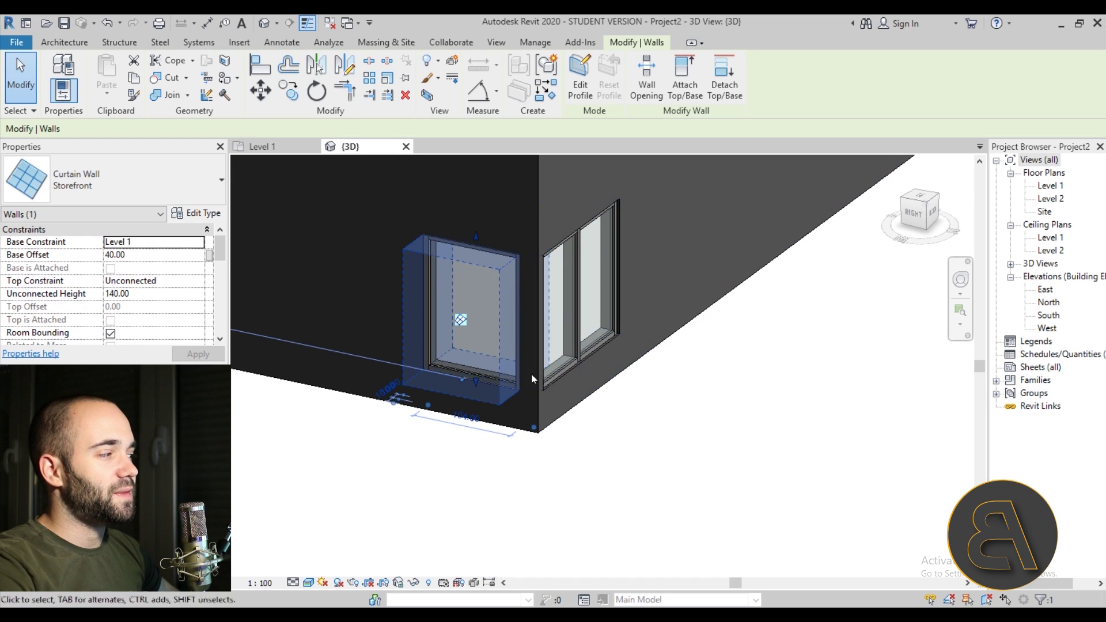
left_click(630, 456)
middle_click_drag(484, 377, 535, 258, "shift")
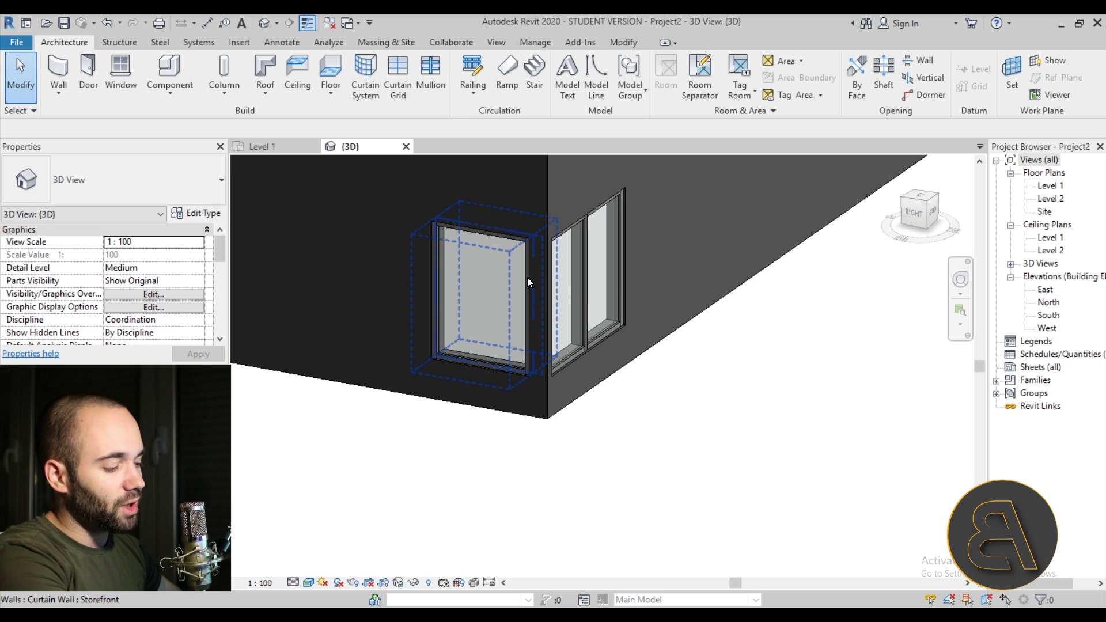
Delete both storefront curtain walls from the building corner.
left_click(529, 276)
key("Delete")
left_click(572, 276)
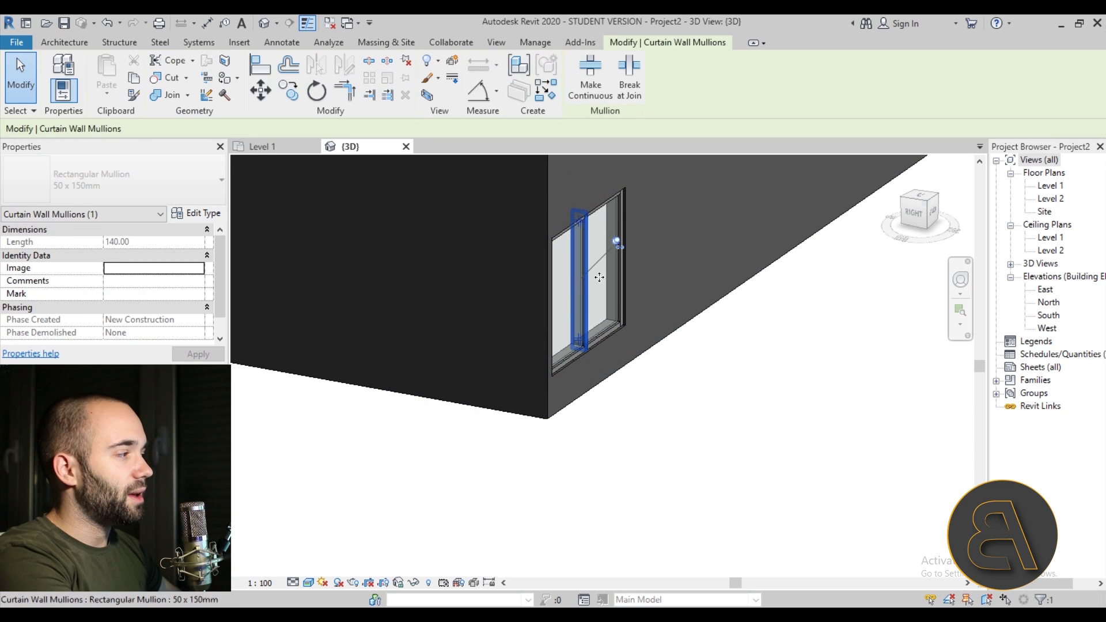
left_click(621, 333)
key("Delete")
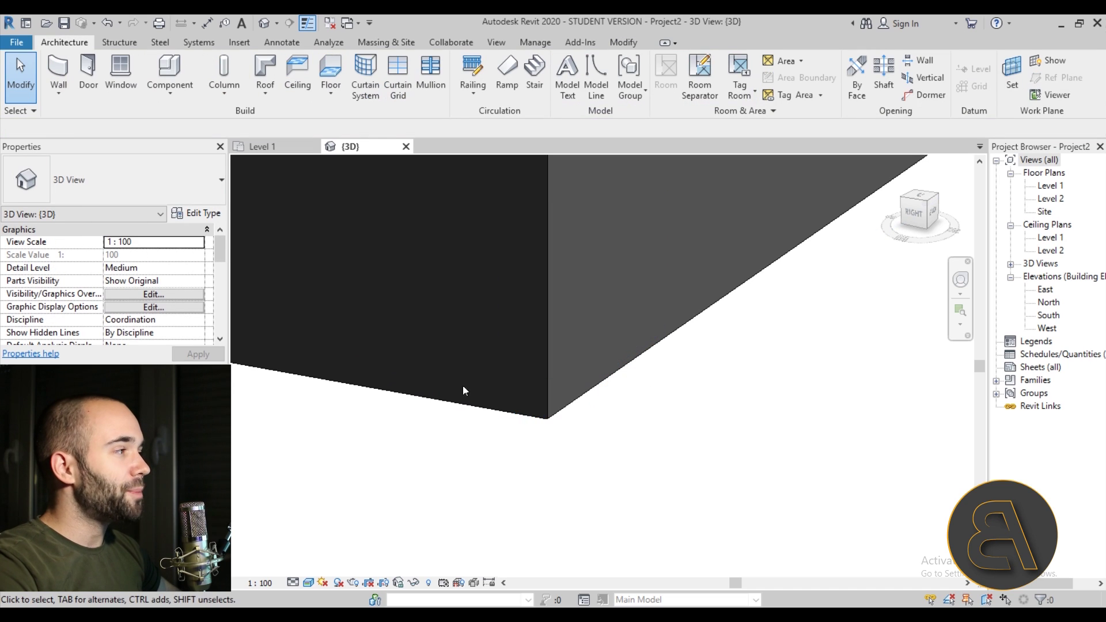
In the Level 1 floor plan, cut a rectangular wall opening about 216 cm wide in the horizontal wall, extending past the corner.
double_click(1050, 186)
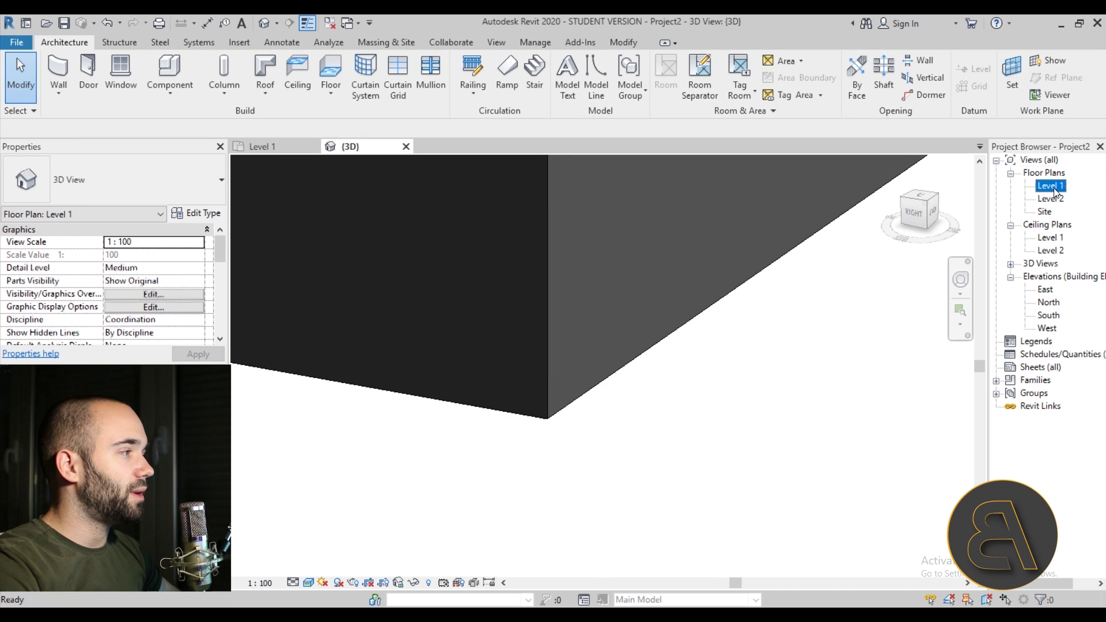
scroll(513, 279, "down", 1)
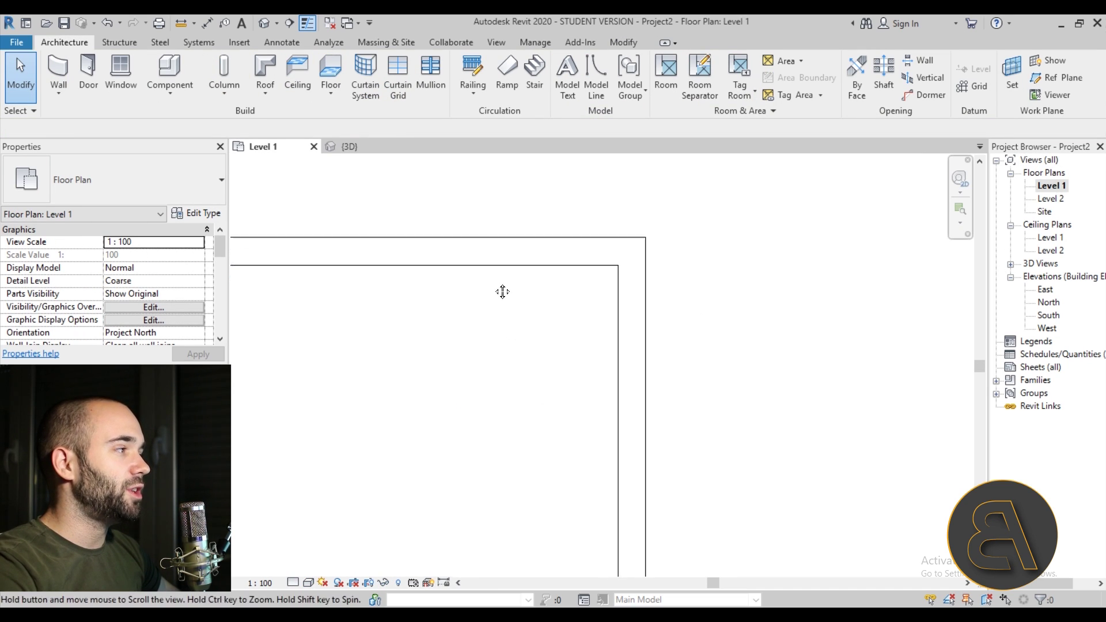
scroll(473, 299, "down", 1)
left_click(464, 278)
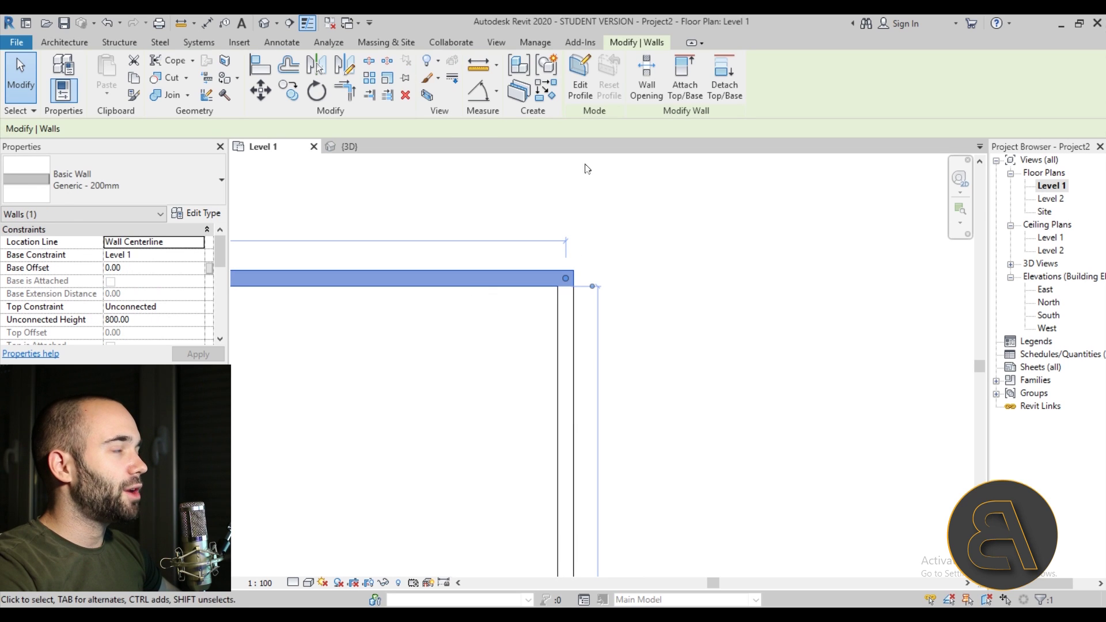
left_click(642, 97)
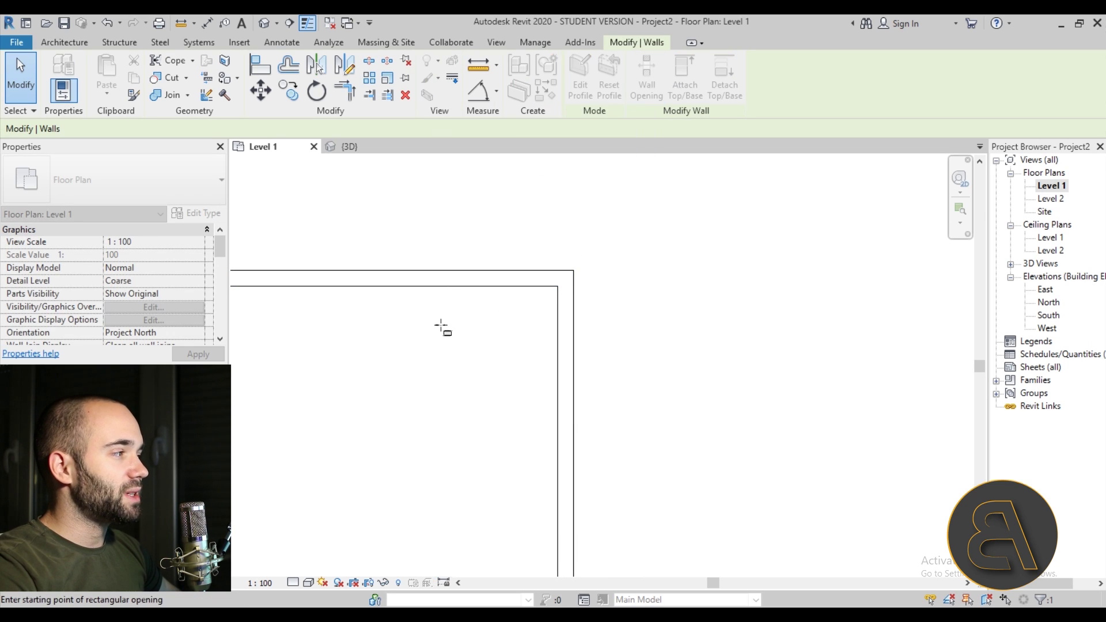
left_click(449, 283)
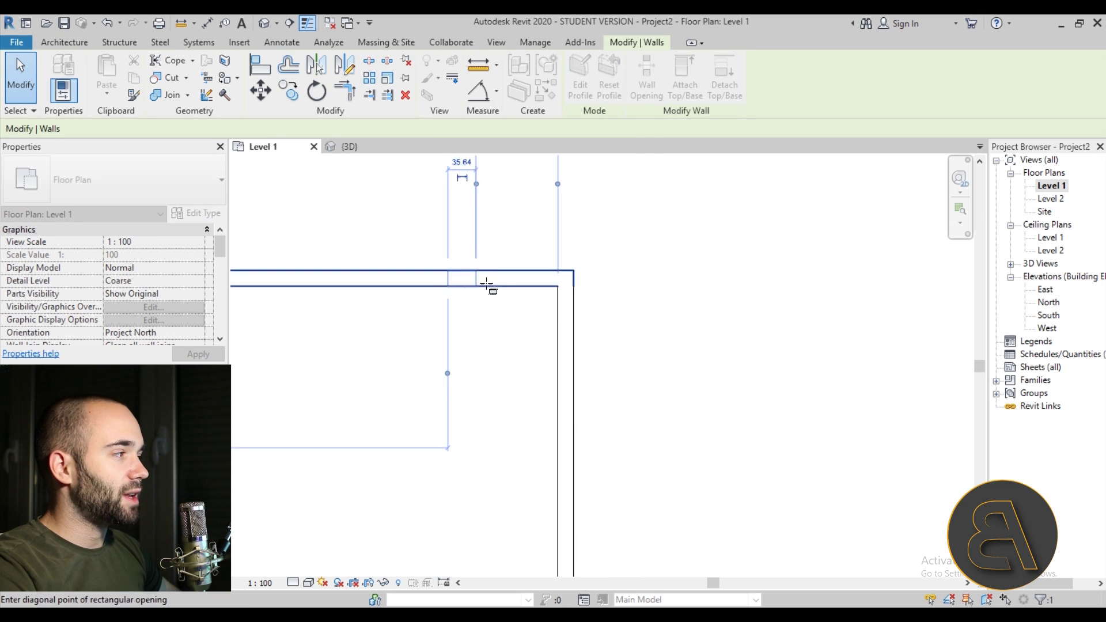
left_click(618, 282)
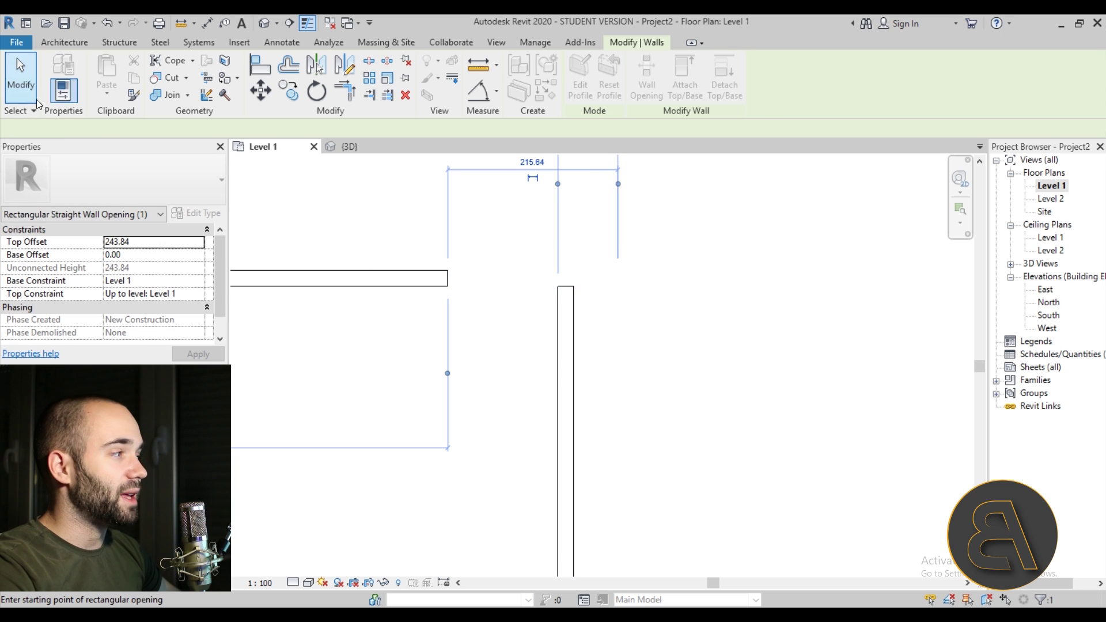
left_click(21, 75)
Set the horizontal wall opening's base offset to 40 cm and its top offset to 180 cm.
left_click(464, 284)
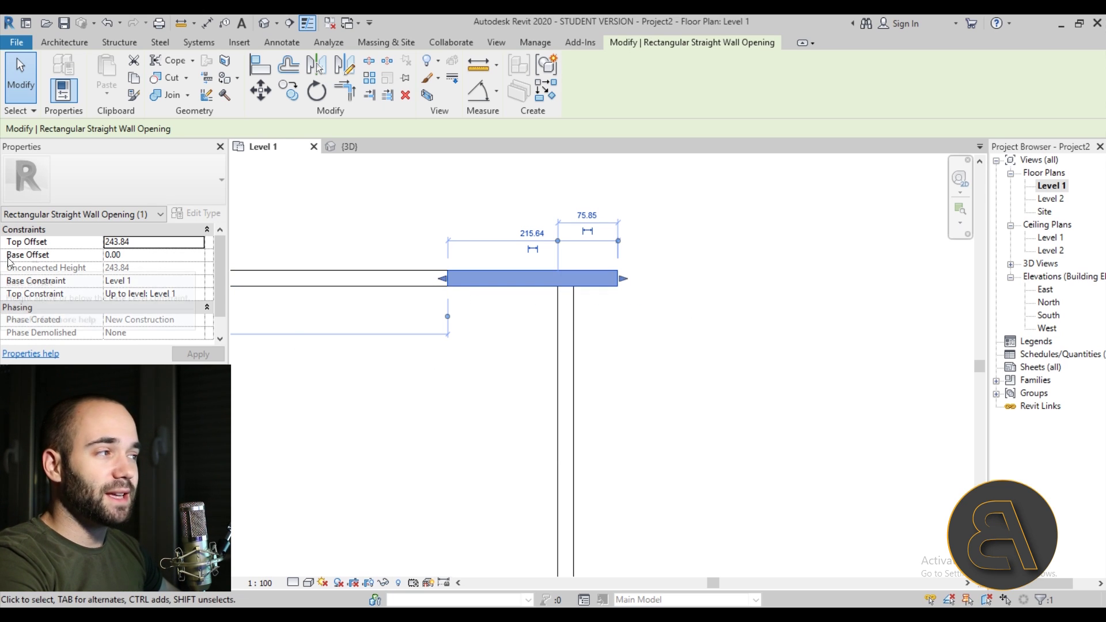
left_click(142, 254)
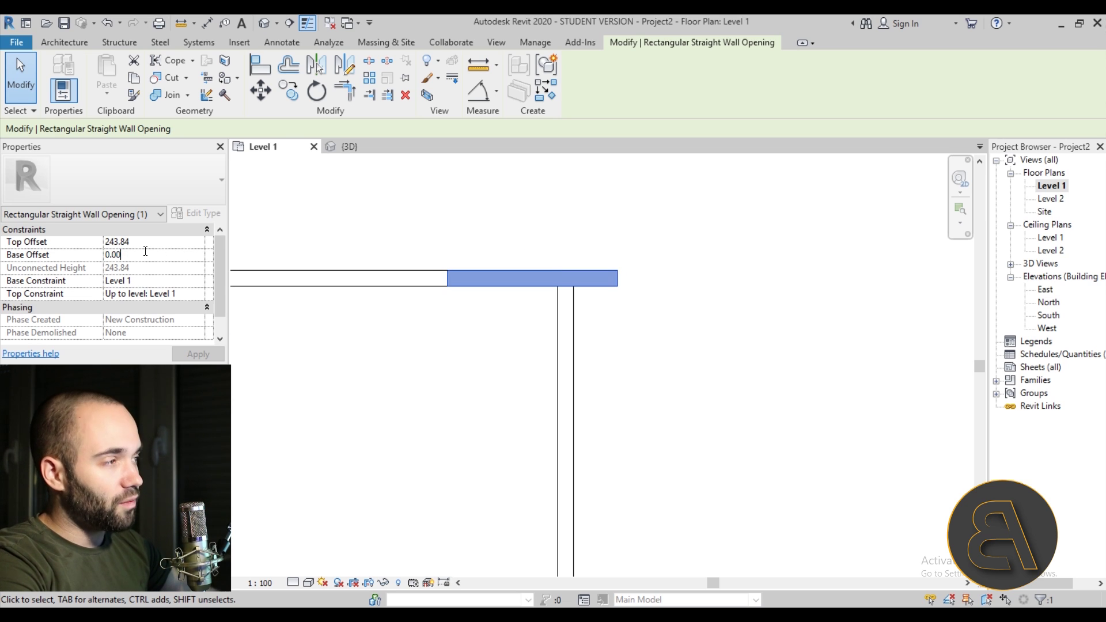
type("40")
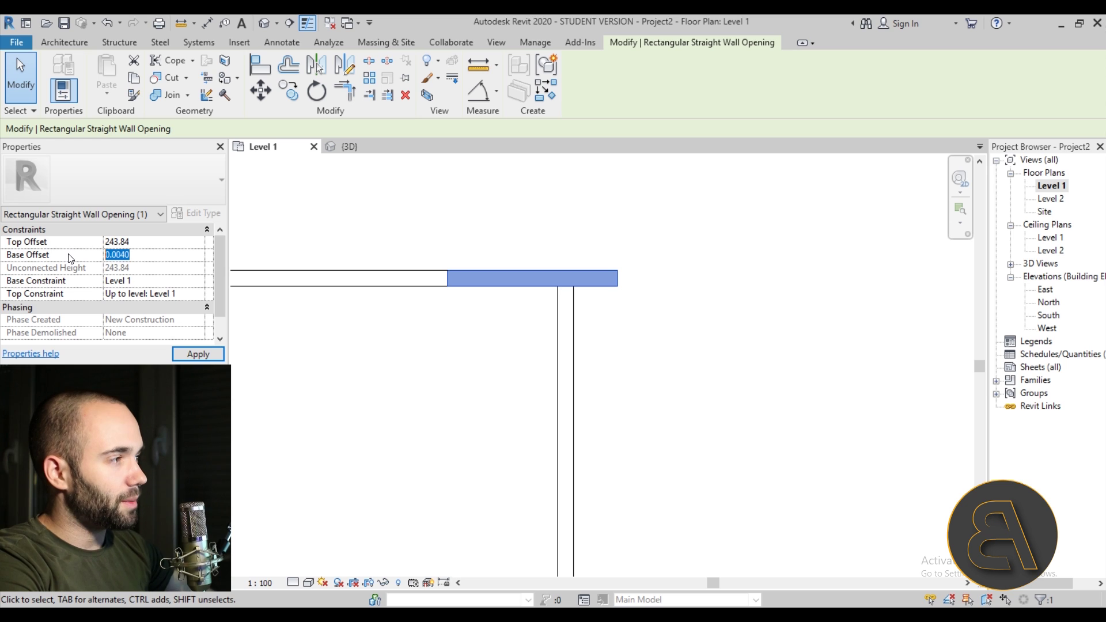
left_click(152, 243)
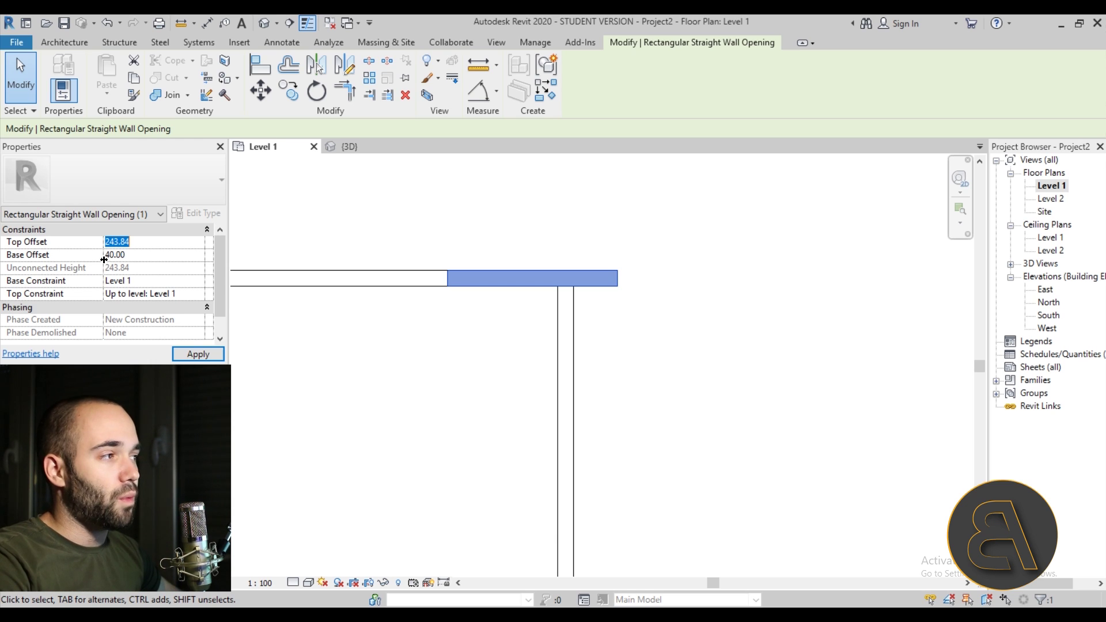
type("180")
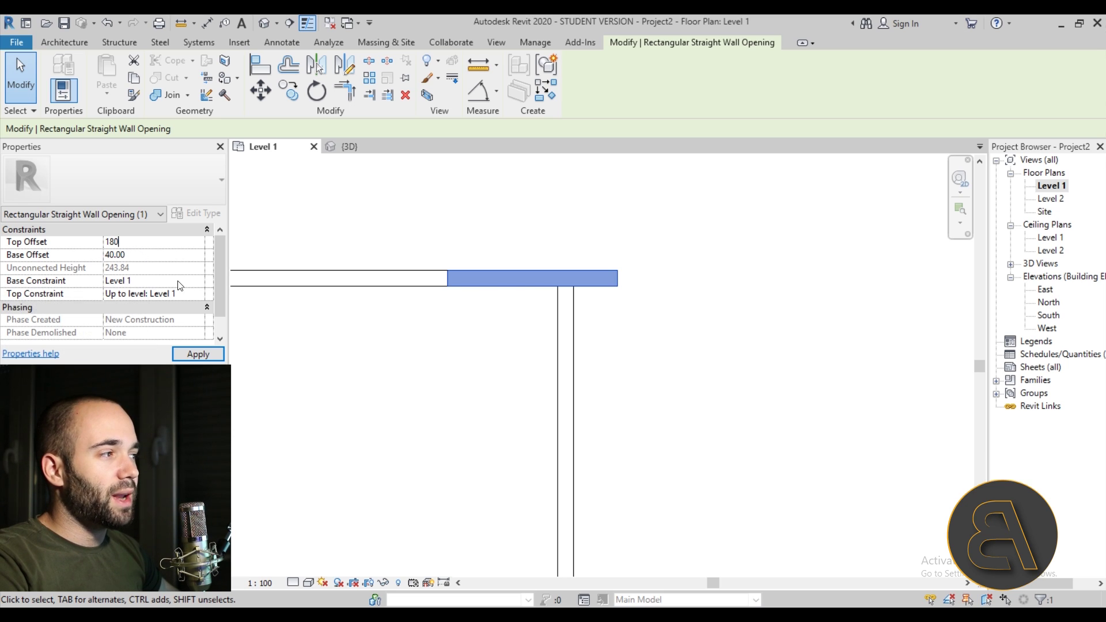
Set the horizontal wall opening's top constraint to Unconnected, with an unconnected height of 180 cm.
left_click(200, 298)
left_click(151, 305)
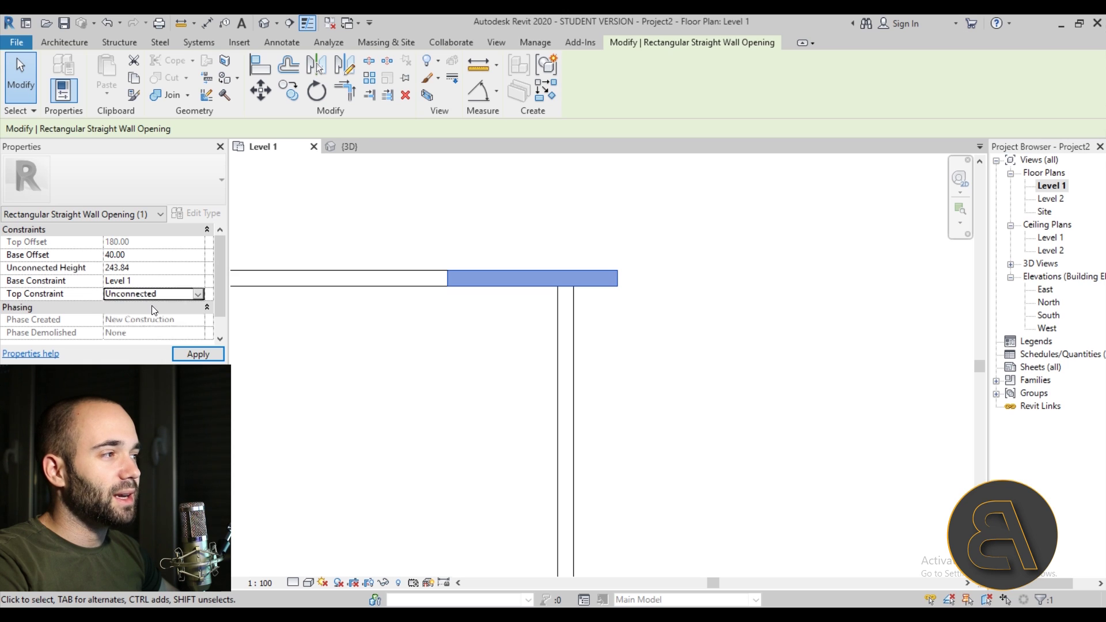
left_click(144, 268)
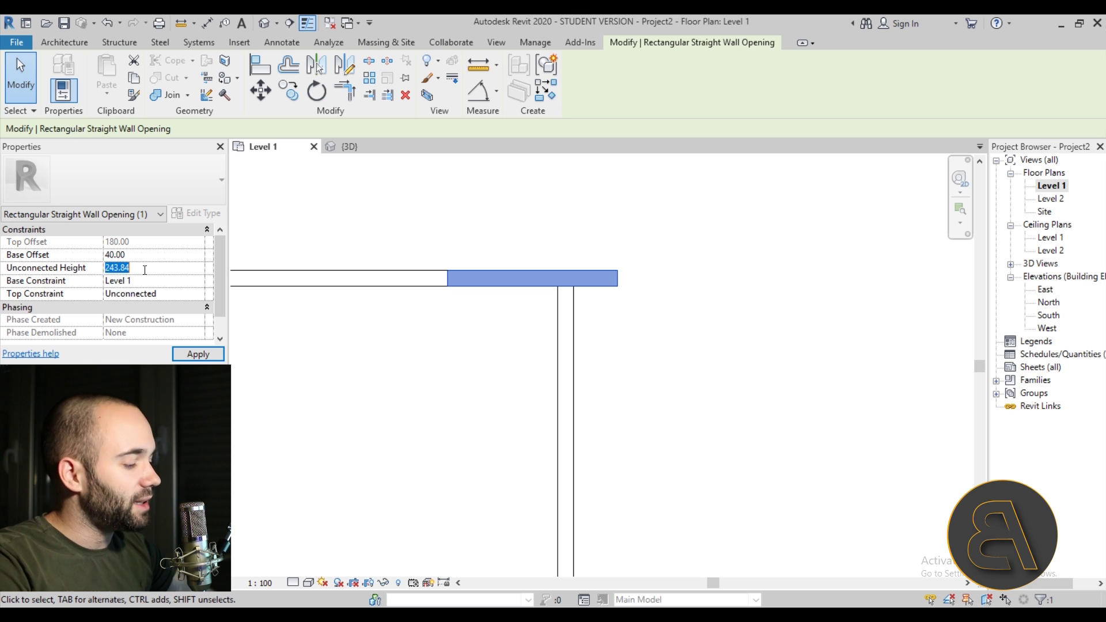
type("180")
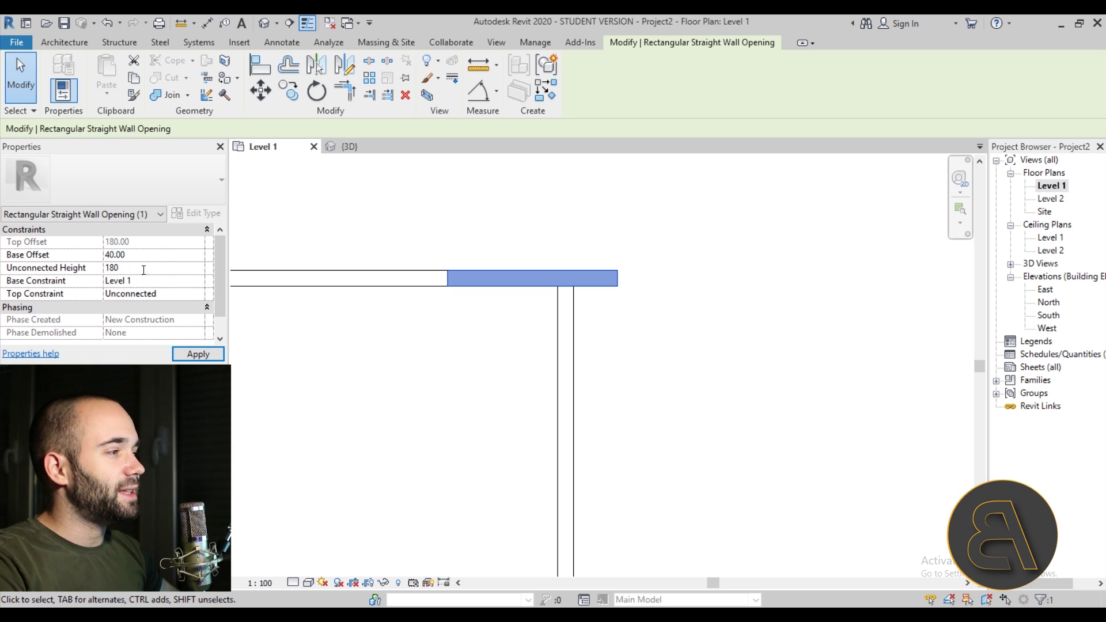
left_click(198, 353)
left_click(494, 353)
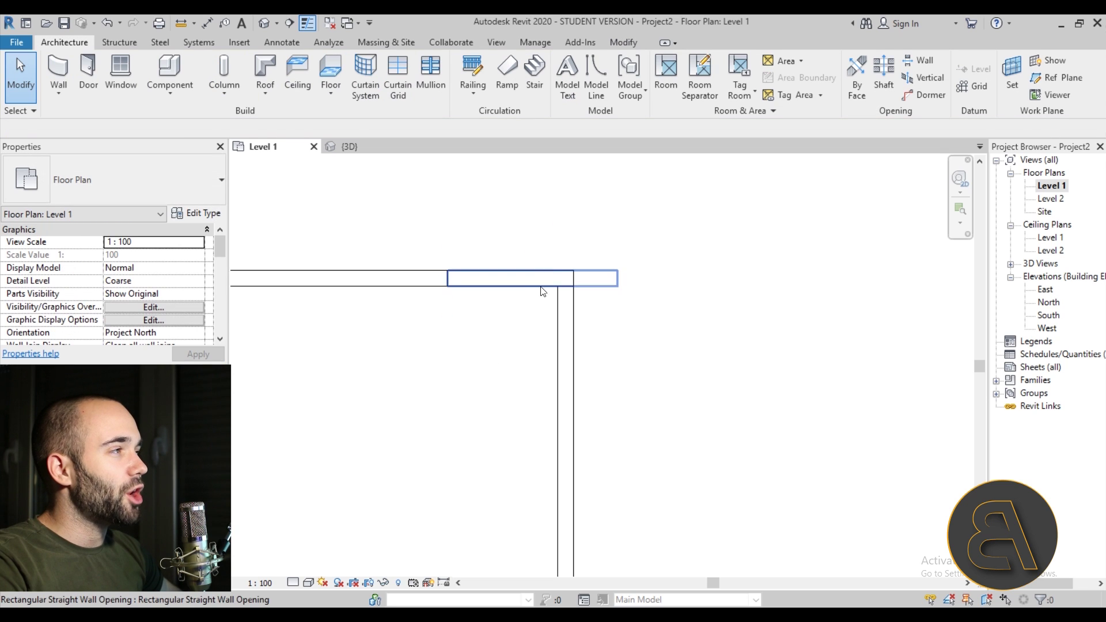
Check the opening in the 3D view, and shorten it to 150 cm in the Level 1 plan by moving its inner end toward the corner.
left_click(264, 23)
scroll(507, 276, "down", 2)
middle_click_drag(507, 276, 592, 328, "shift")
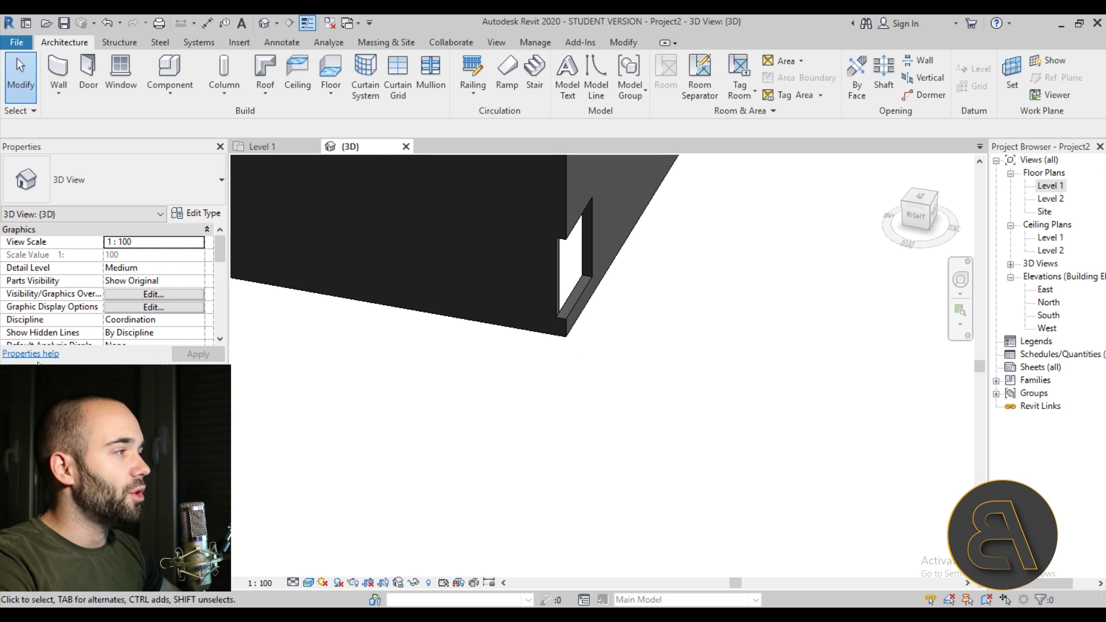
double_click(1050, 186)
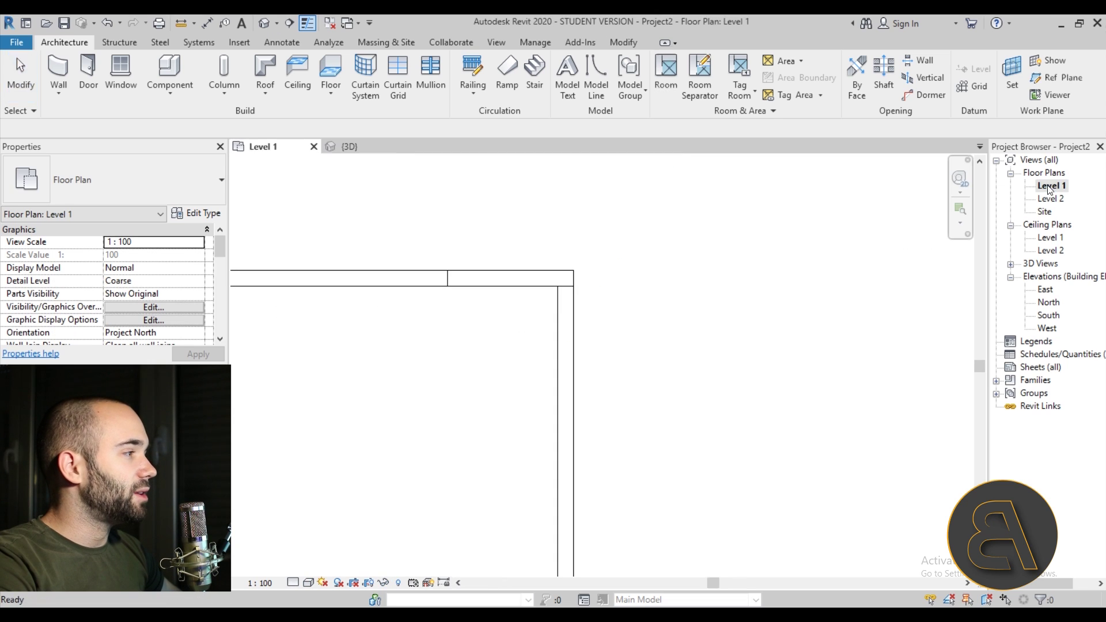
left_click(493, 292)
left_click_drag(444, 283, 499, 288)
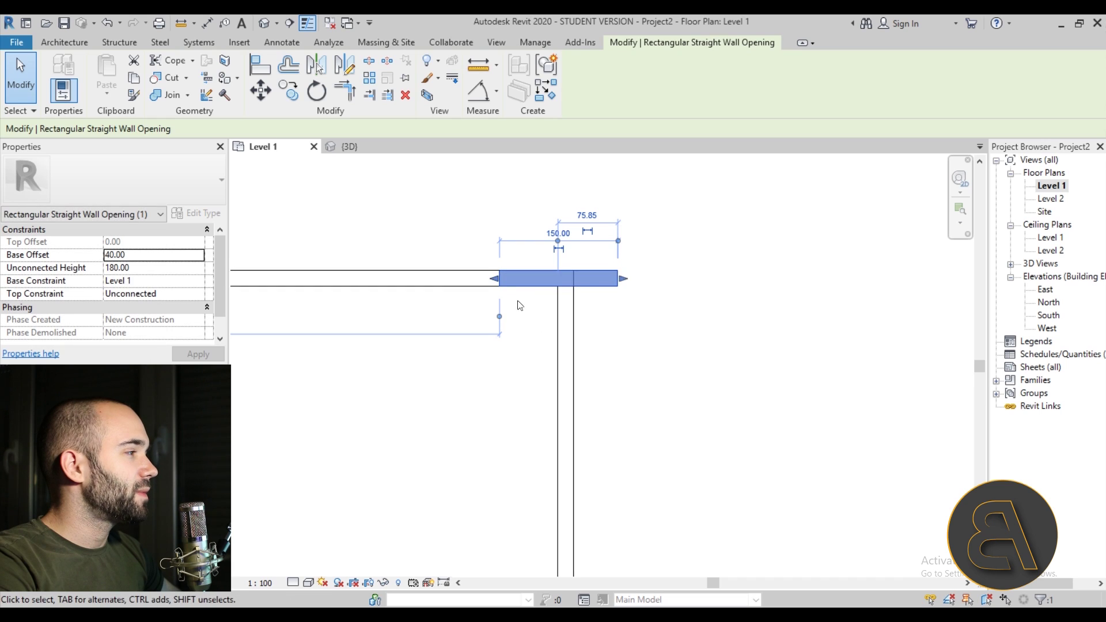
key("Escape")
Cut a rectangular wall opening about 134 cm wide in the vertical wall, extending past the corner.
scroll(570, 328, "up", 3)
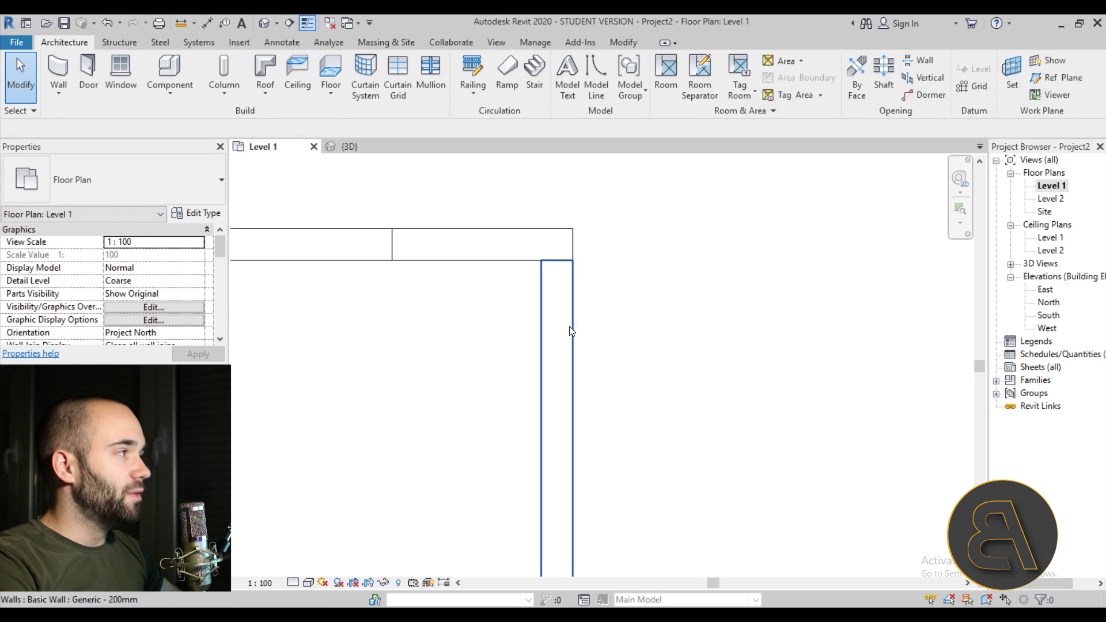
left_click(570, 331)
scroll(516, 316, "down", 2)
left_click(646, 78)
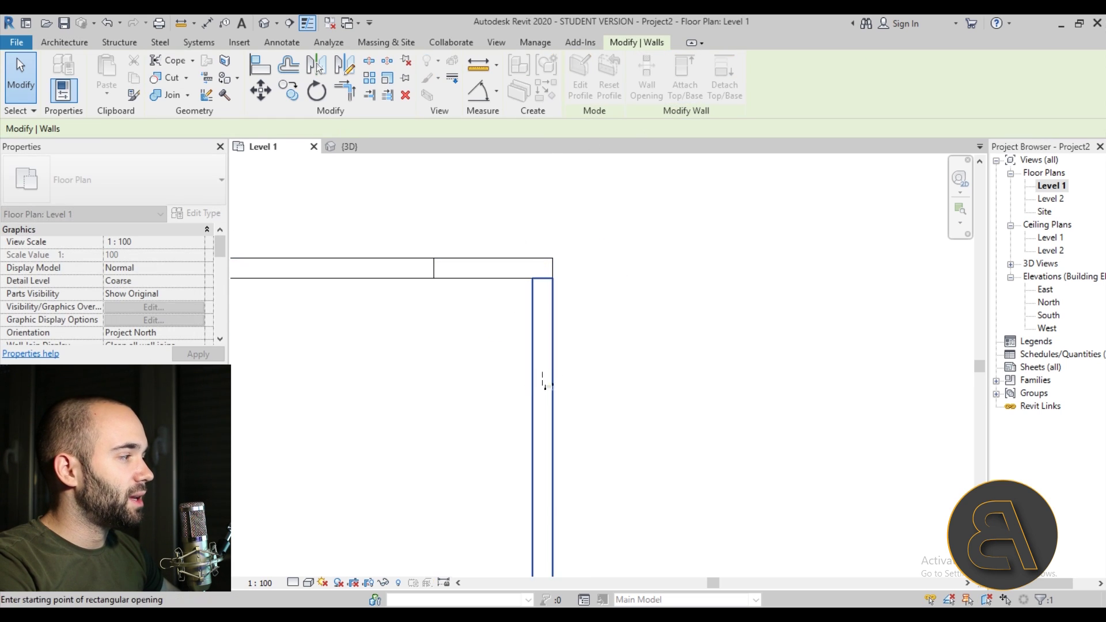
left_click(551, 368)
left_click(552, 229)
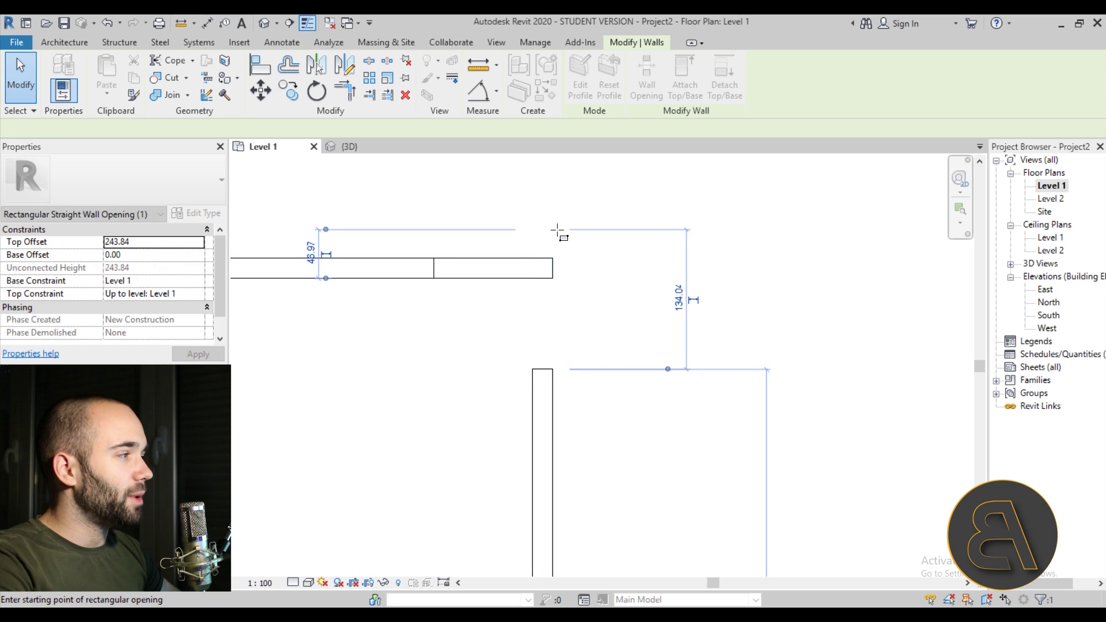
key("Escape")
key("Escape")
Set the vertical wall opening's top constraint to Unconnected, base offset to 40 cm and unconnected height to 180 cm.
left_click(543, 340)
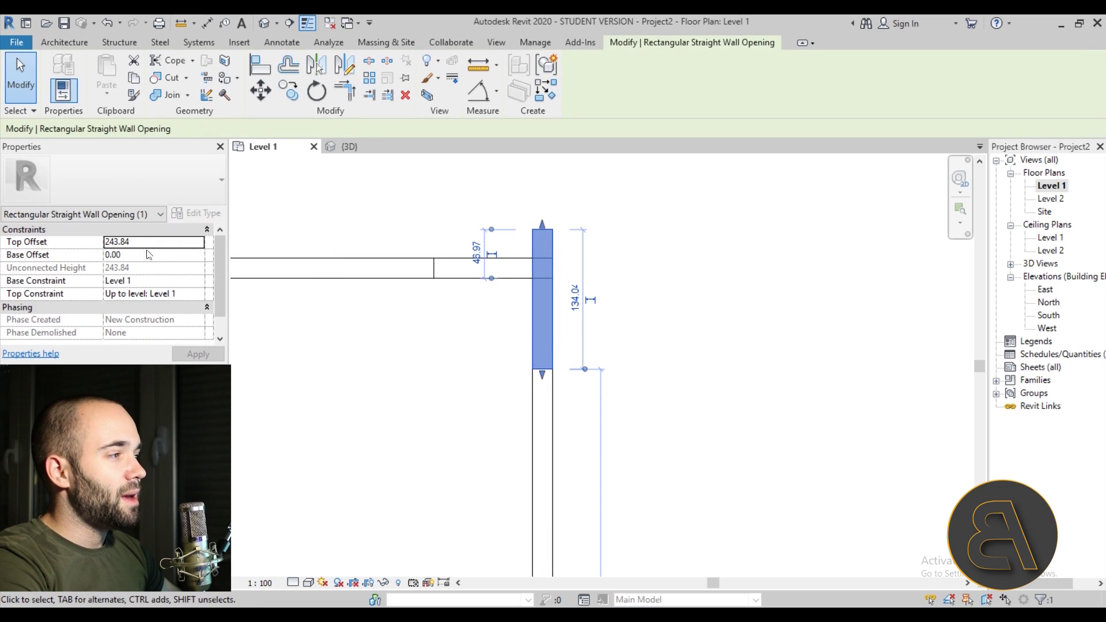
left_click(199, 294)
left_click(150, 304)
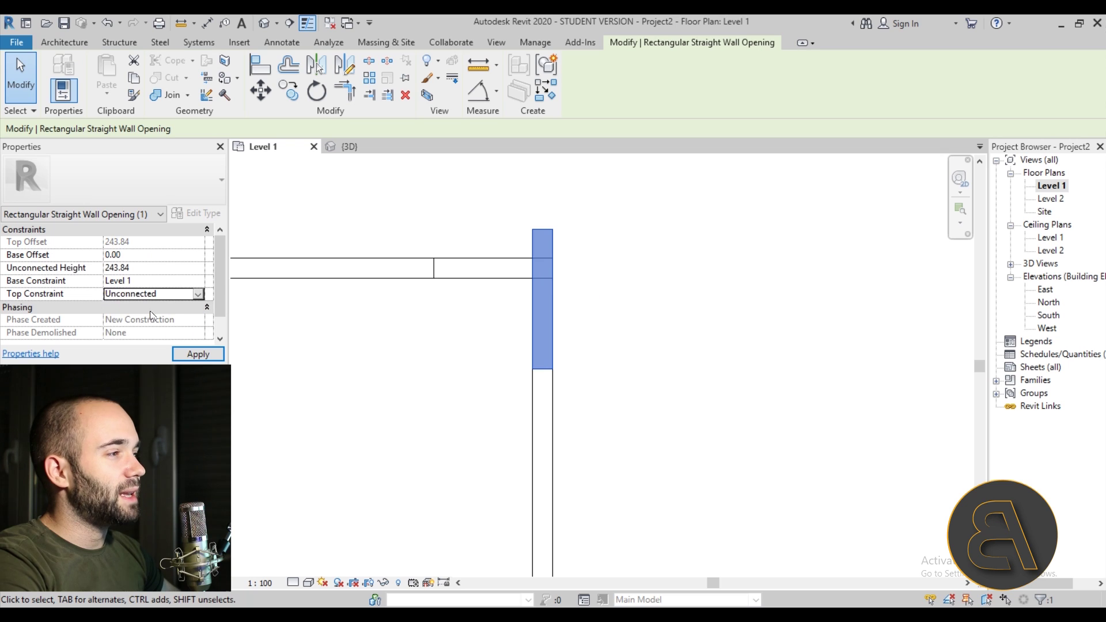
left_click(144, 257)
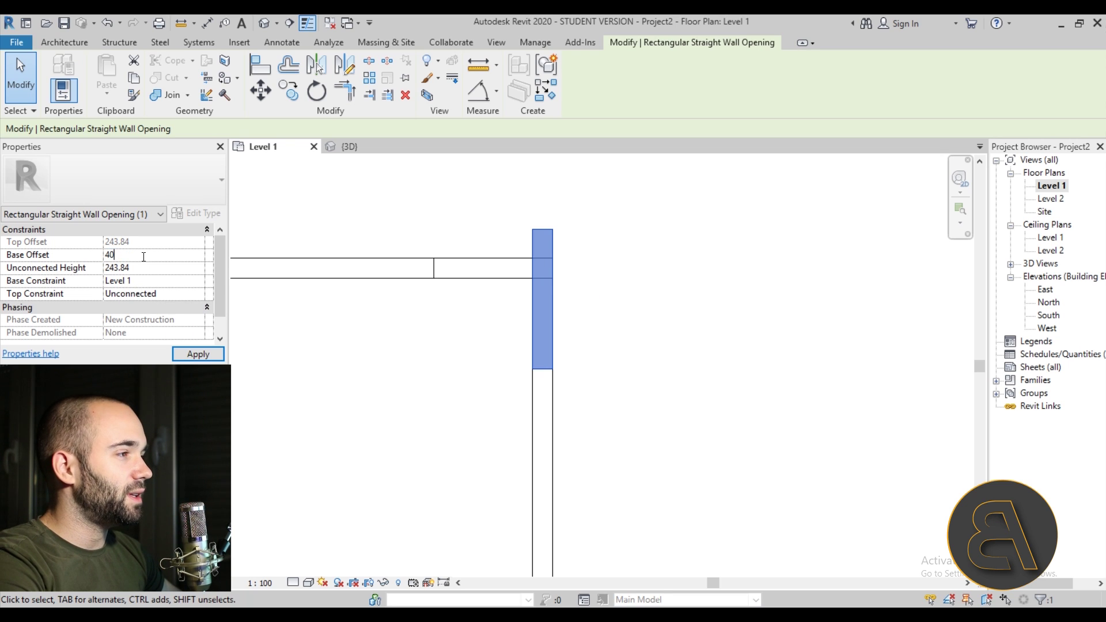
left_click(153, 273)
type("1")
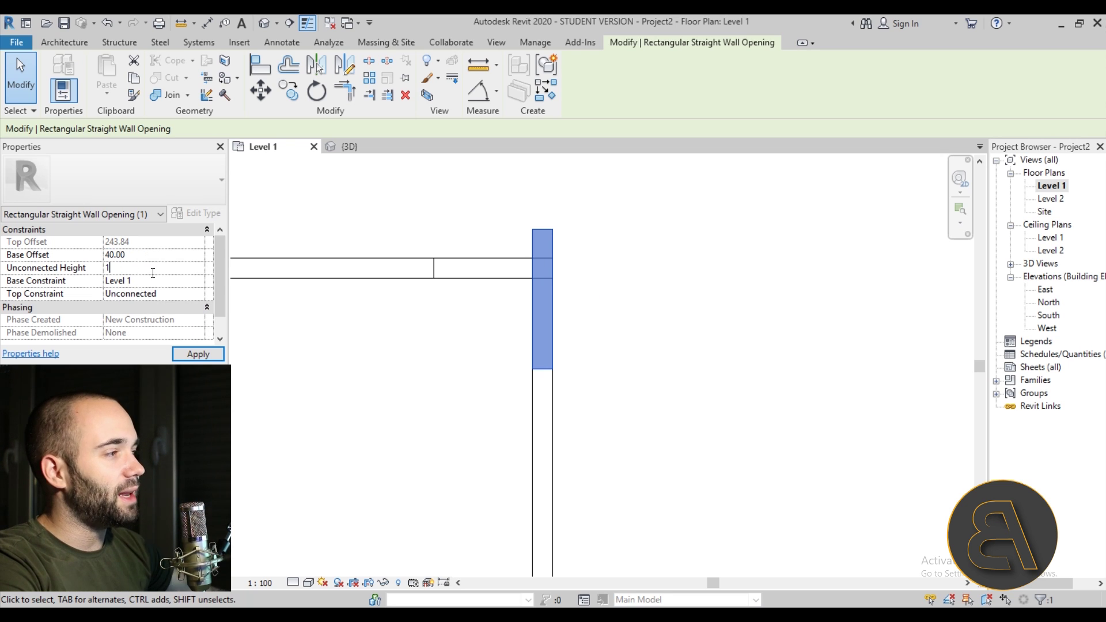
type("80")
key("Return")
left_click(202, 357)
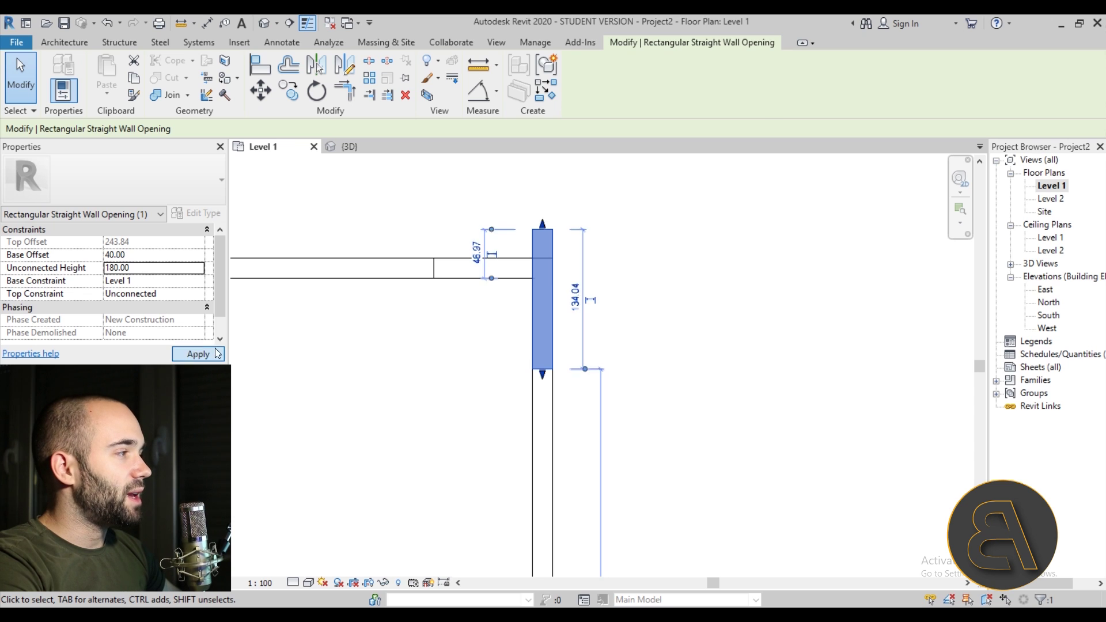
left_click(358, 351)
Check the corner opening in 3D, and draw a Storefront curtain wall about 104 cm long along the horizontal wall's opening on Level 1.
left_click(264, 26)
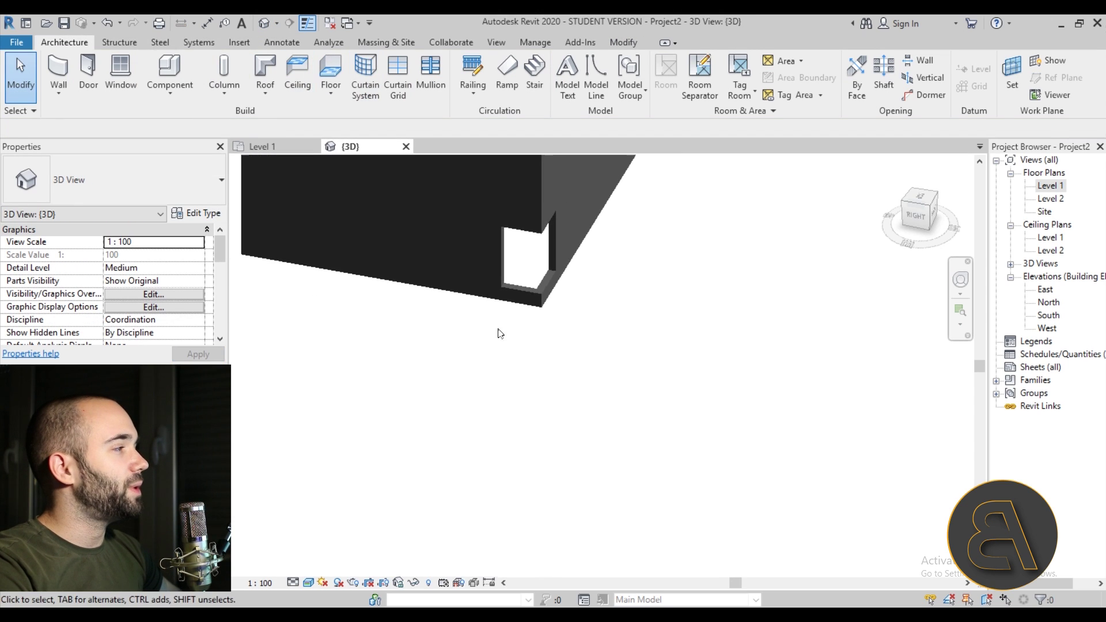
middle_click_drag(499, 332, 438, 221, "shift")
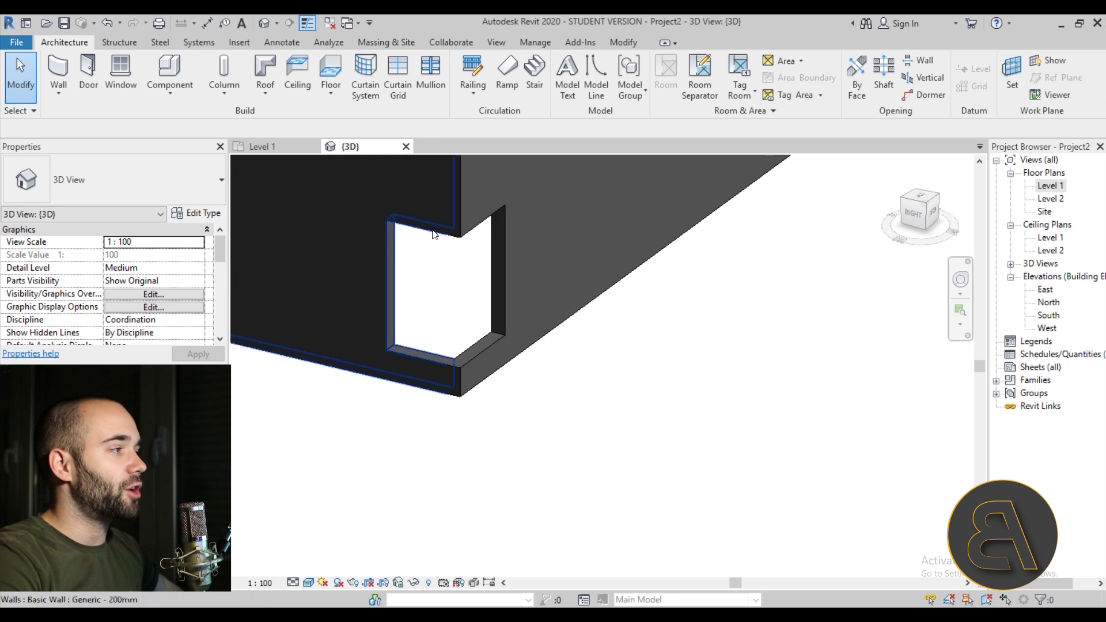
middle_click_drag(437, 294, 455, 295, "shift")
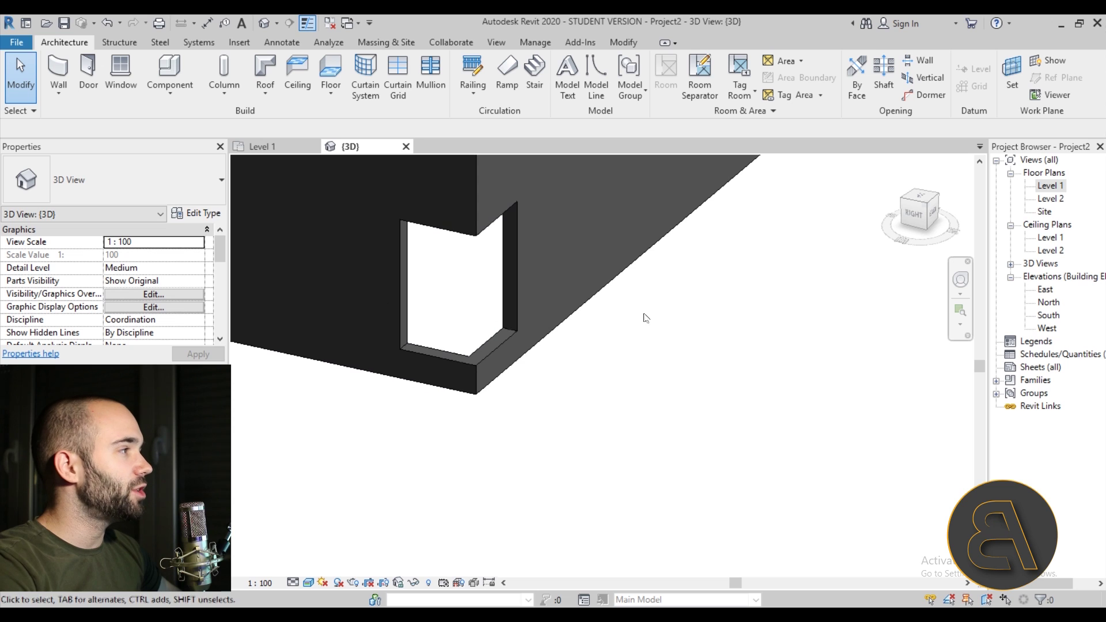
left_click(277, 147)
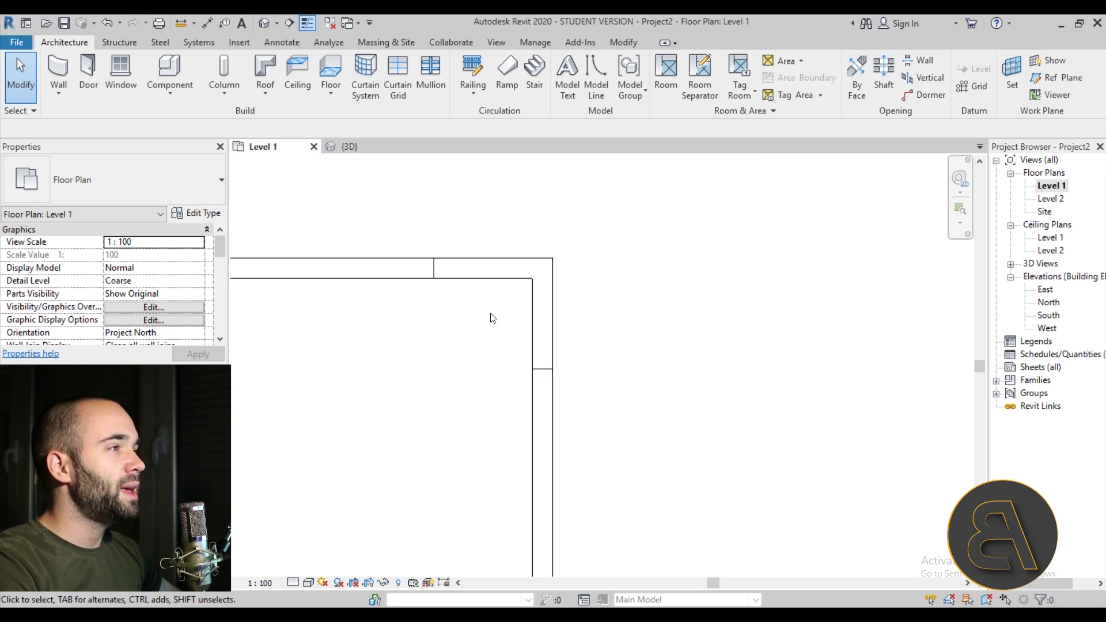
left_click(60, 71)
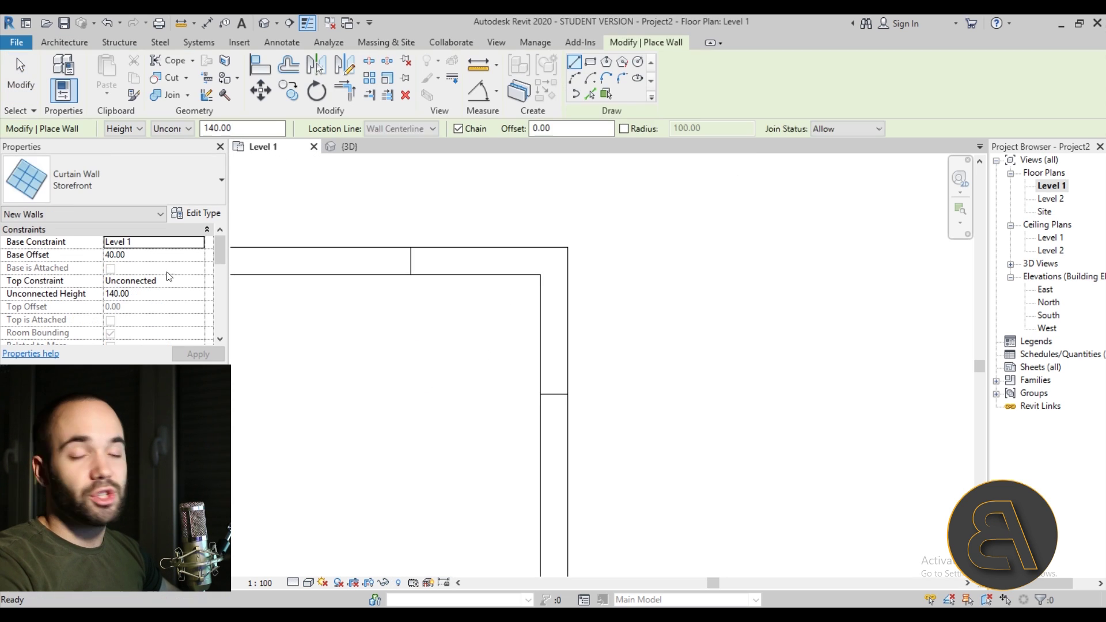
left_click(110, 195)
left_click(112, 192)
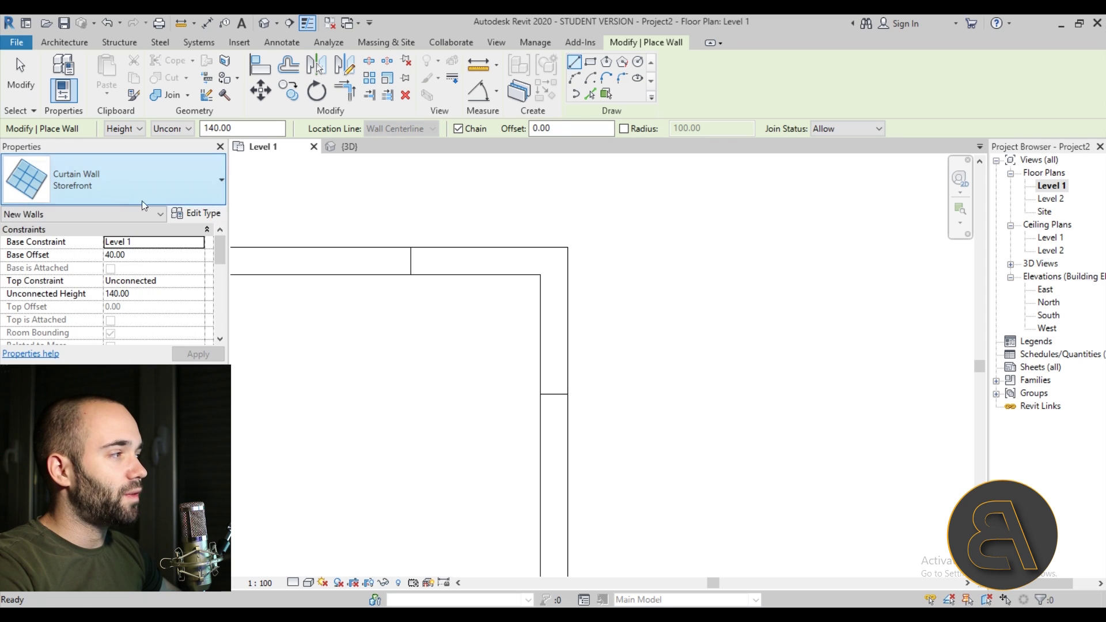
left_click(411, 261)
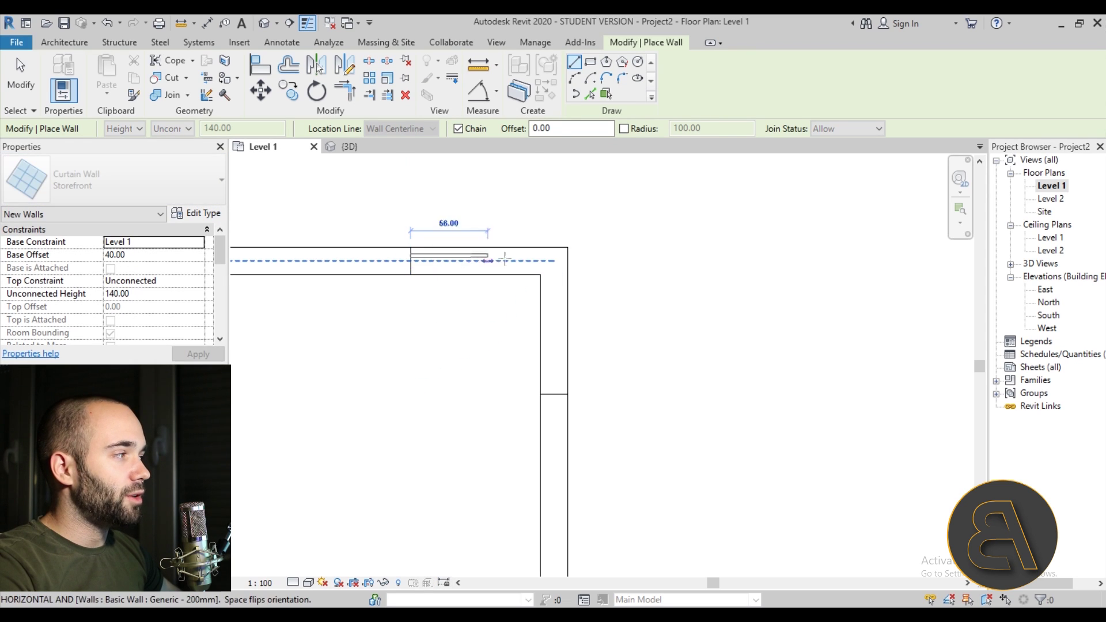
left_click(554, 262)
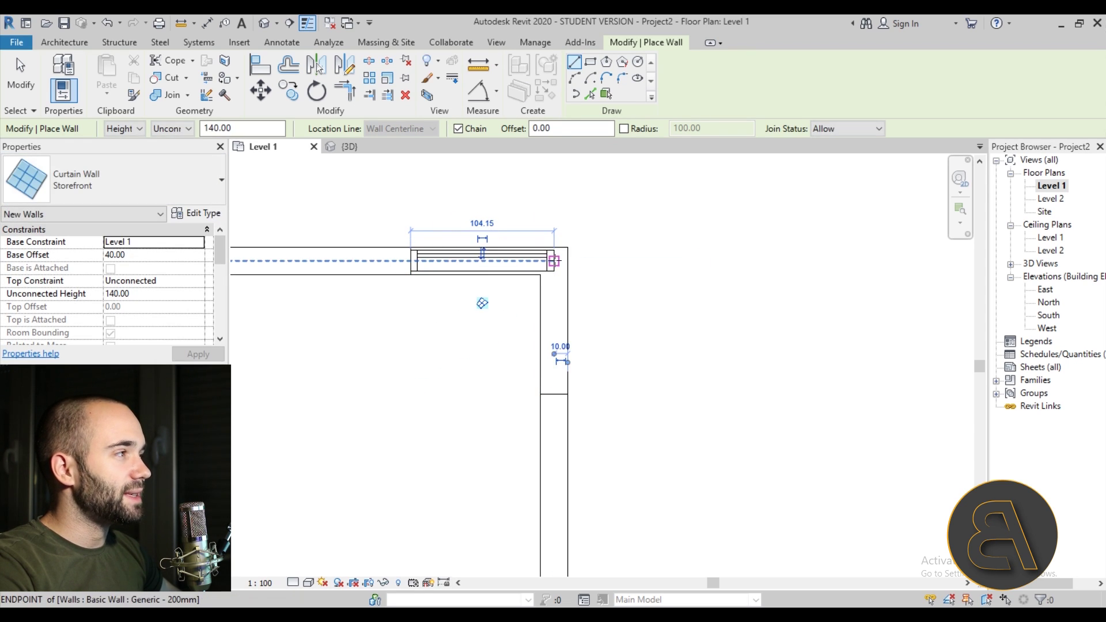
Draw a second Storefront curtain wall along the vertical wall's centreline, from the corner to the end of its opening.
left_click(554, 262)
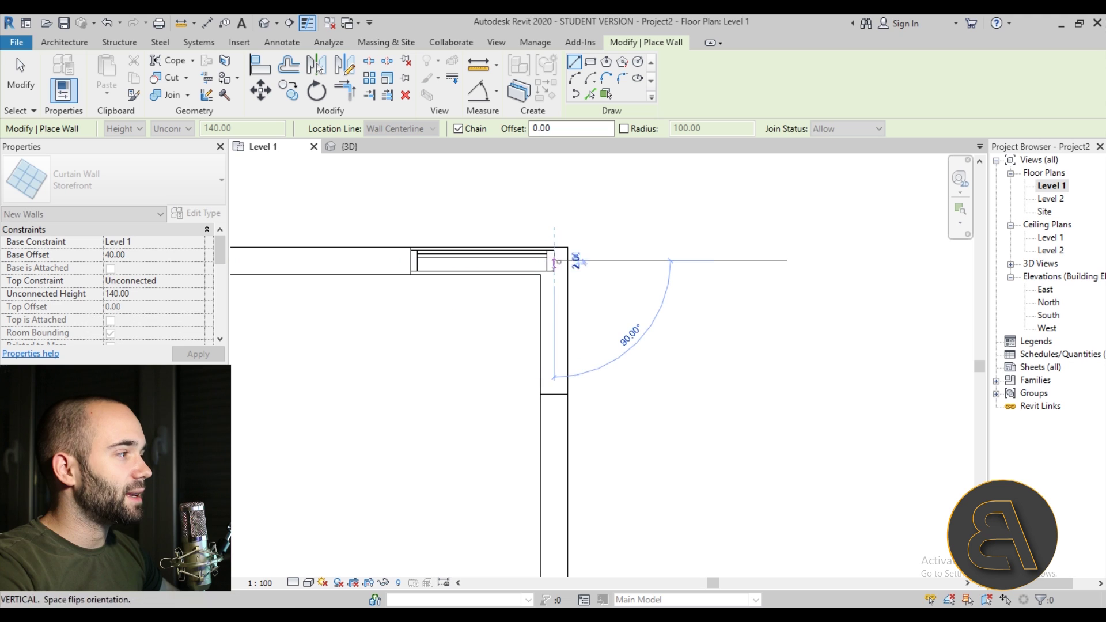
left_click(554, 394)
key("Escape")
key("Escape")
left_click(551, 285)
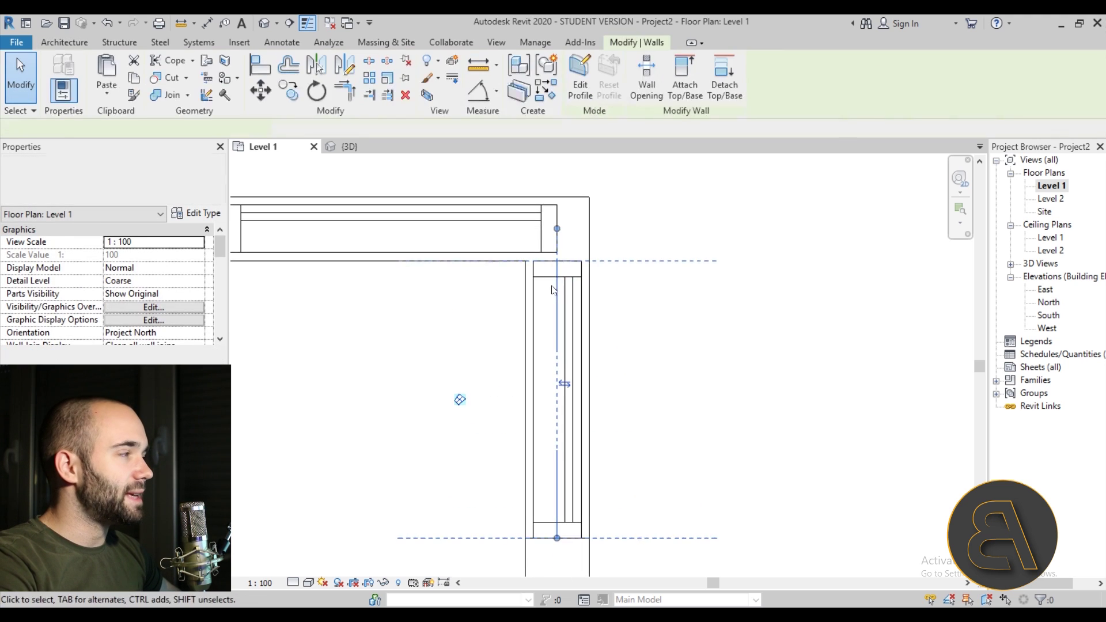
key("Escape")
In the 3D view, set the unconnected height of both Storefront curtain walls to 180 cm.
scroll(551, 285, "up", 3)
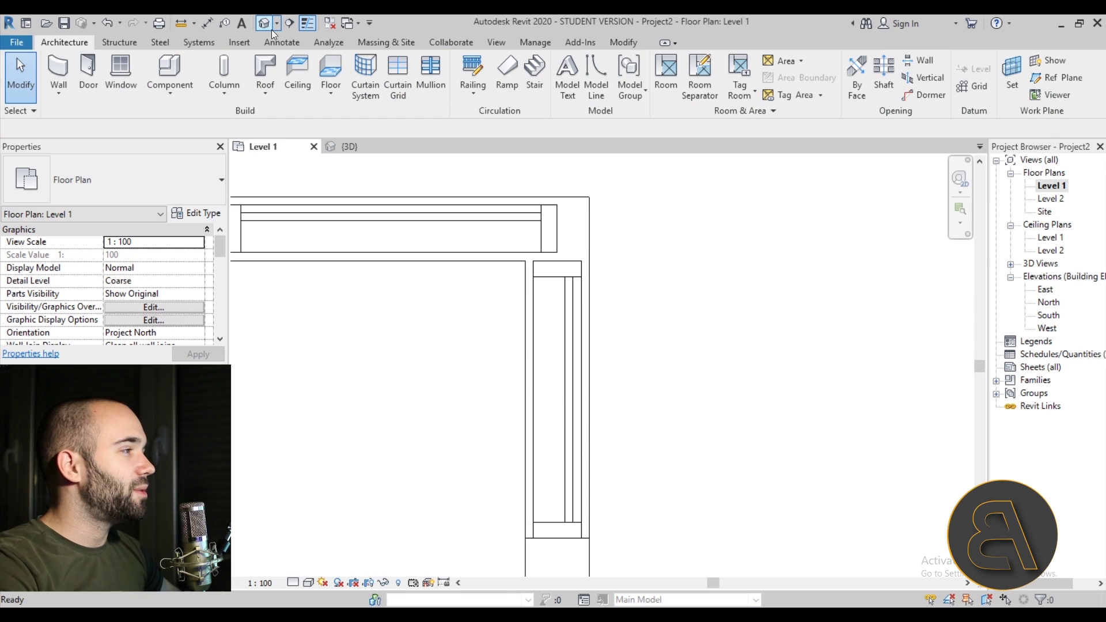
left_click(271, 27)
middle_click_drag(462, 234, 416, 250, "shift")
scroll(416, 251, "up", 4)
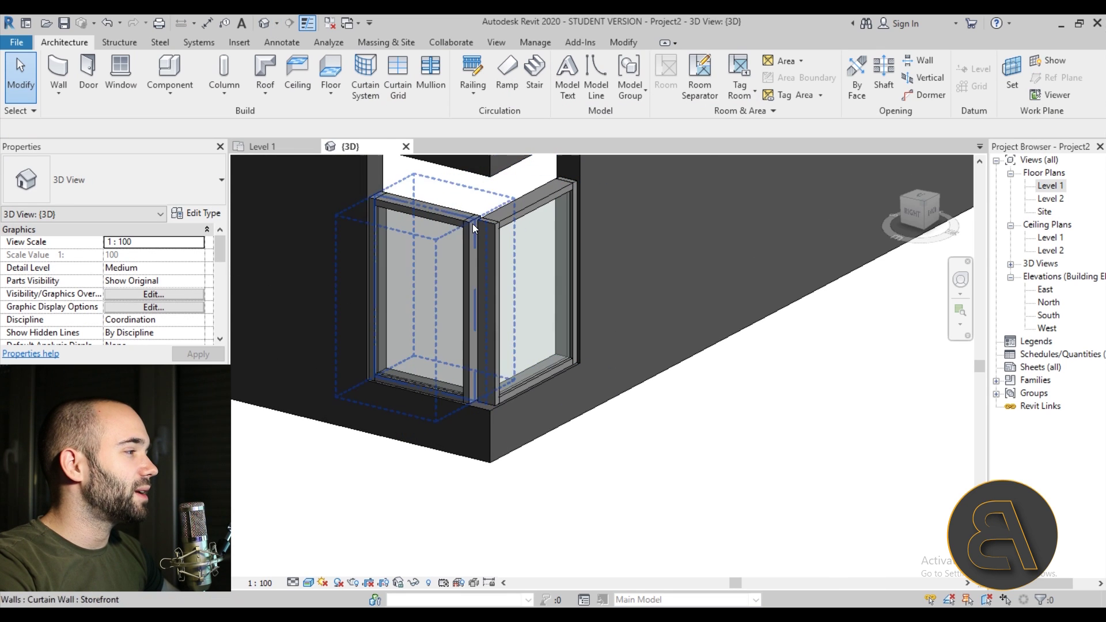
left_click(468, 320)
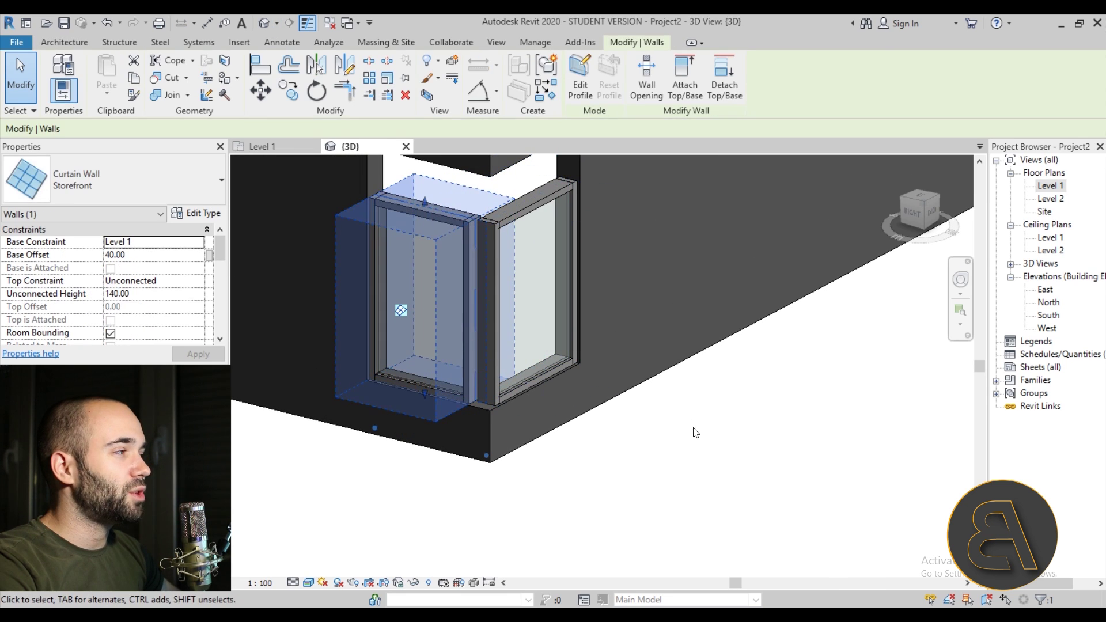
key("Escape")
key("Tab")
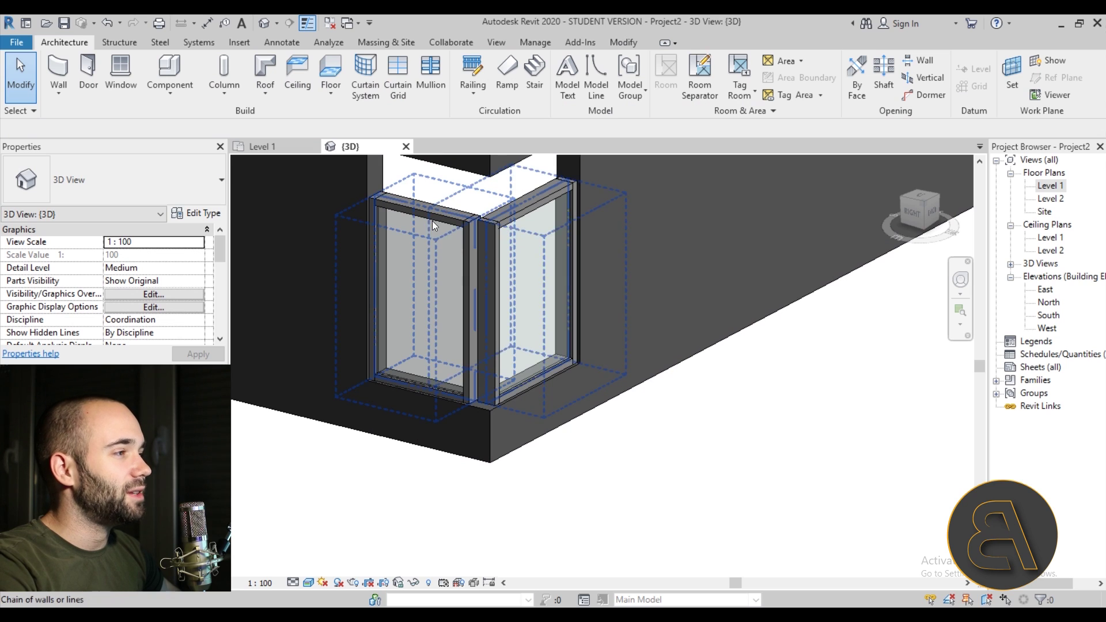
left_click(432, 230)
left_click(146, 293)
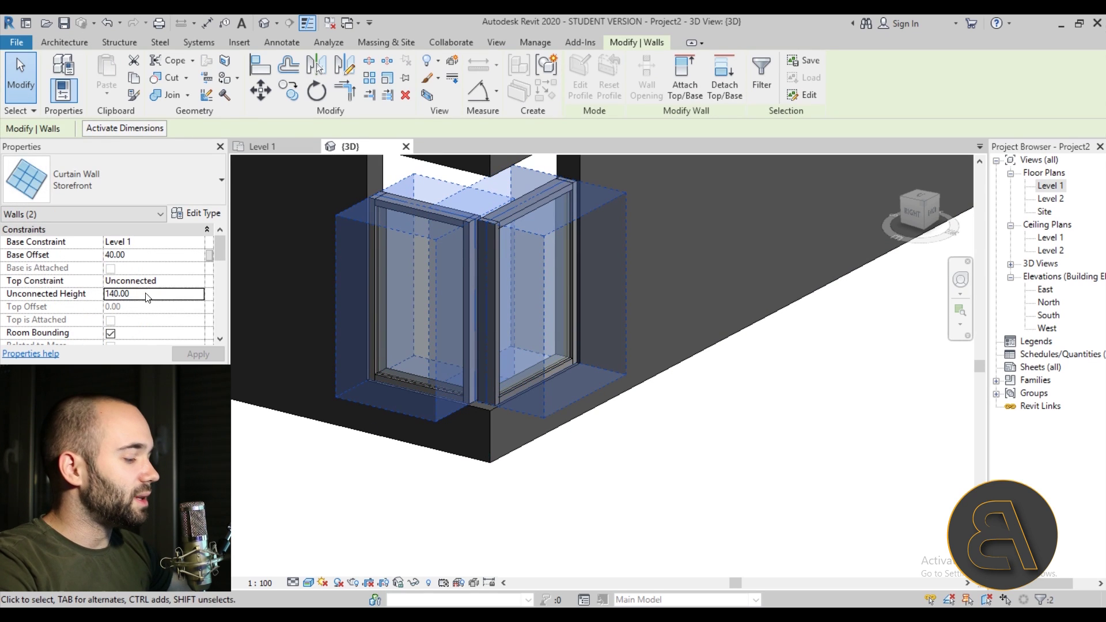
type("180")
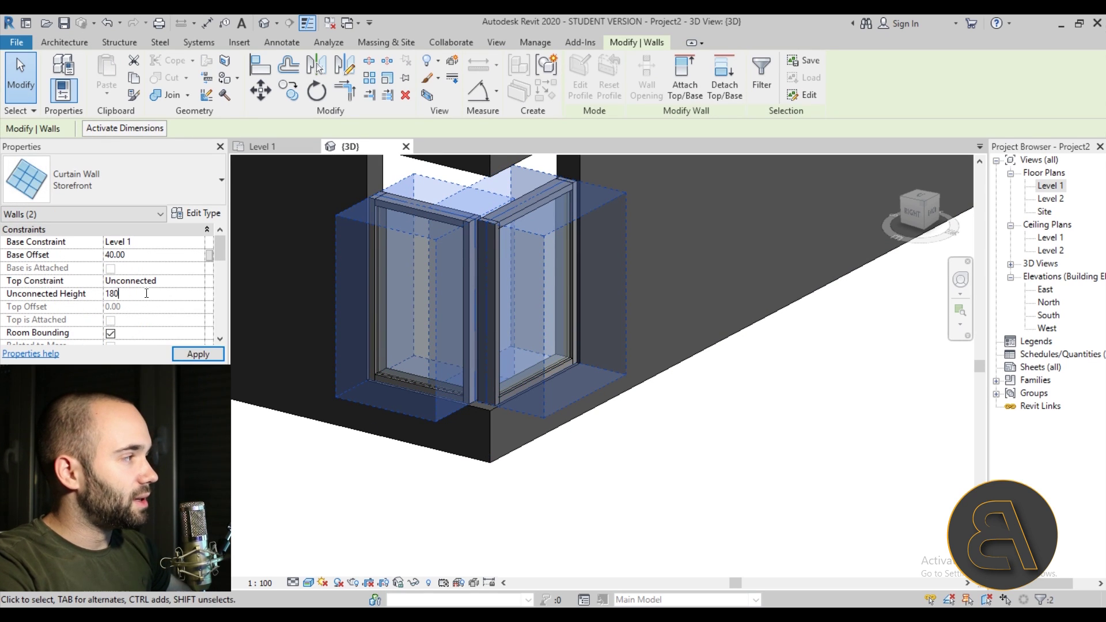
key("Return")
left_click(662, 452)
scroll(647, 452, "down", 3)
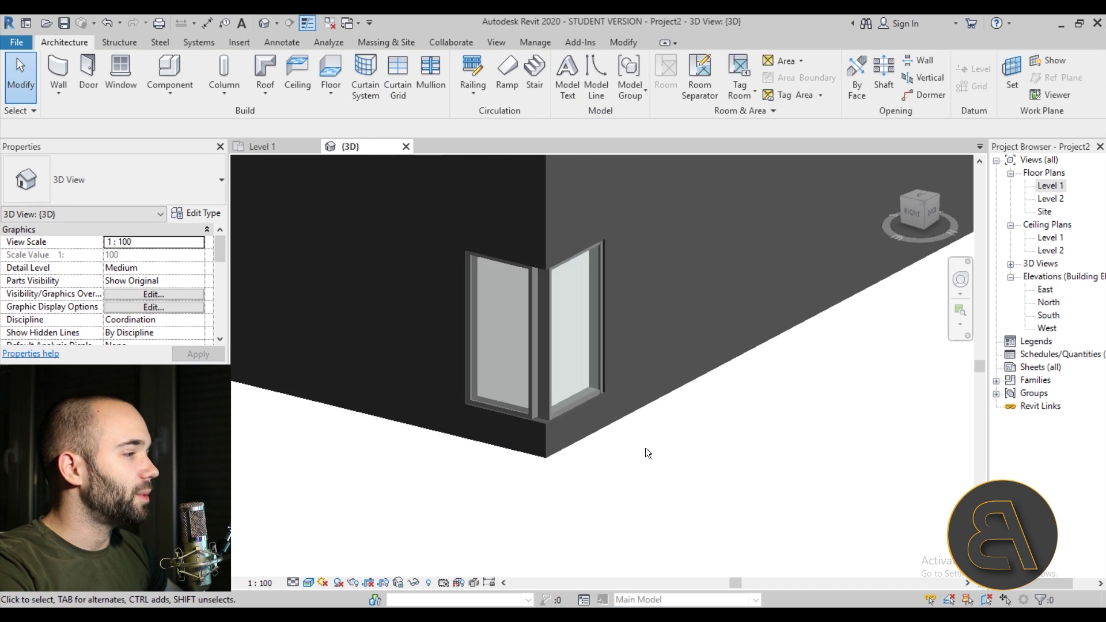
middle_click_drag(647, 452, 657, 442, "shift")
On the Level 1 plan, extend the vertical Storefront curtain wall's upper end to meet the horizontal curtain wall's centreline at the corner.
double_click(1050, 186)
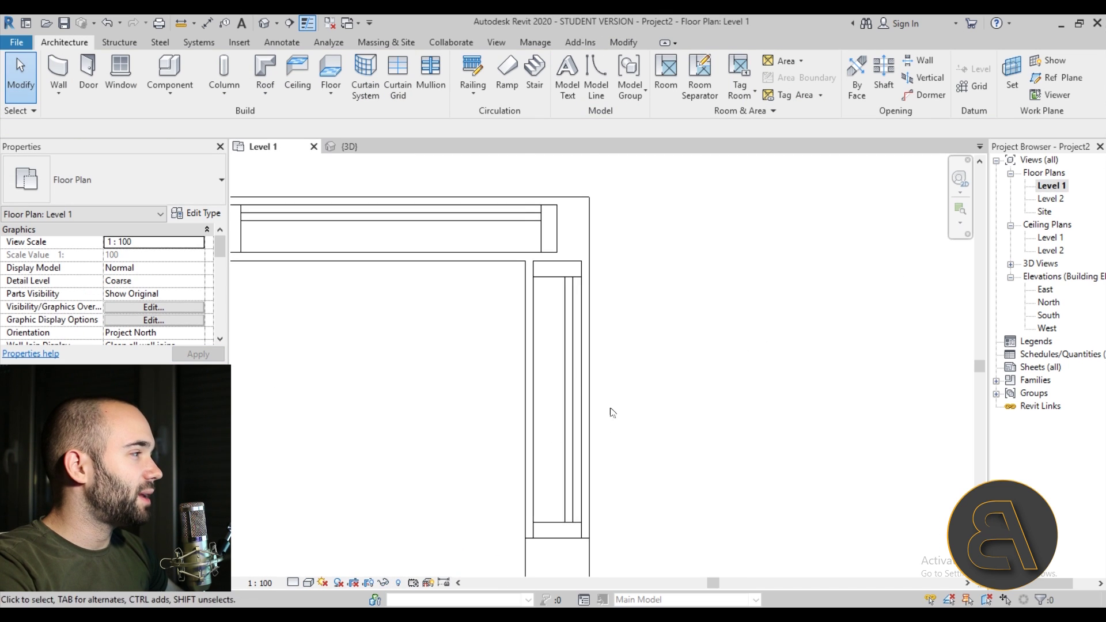
left_click(560, 241)
mouse_move(560, 241)
left_mouse_down()
mouse_move(572, 369)
mouse_move(557, 228)
left_mouse_up()
scroll(646, 313, "down", 2)
scroll(570, 253, "up", 3)
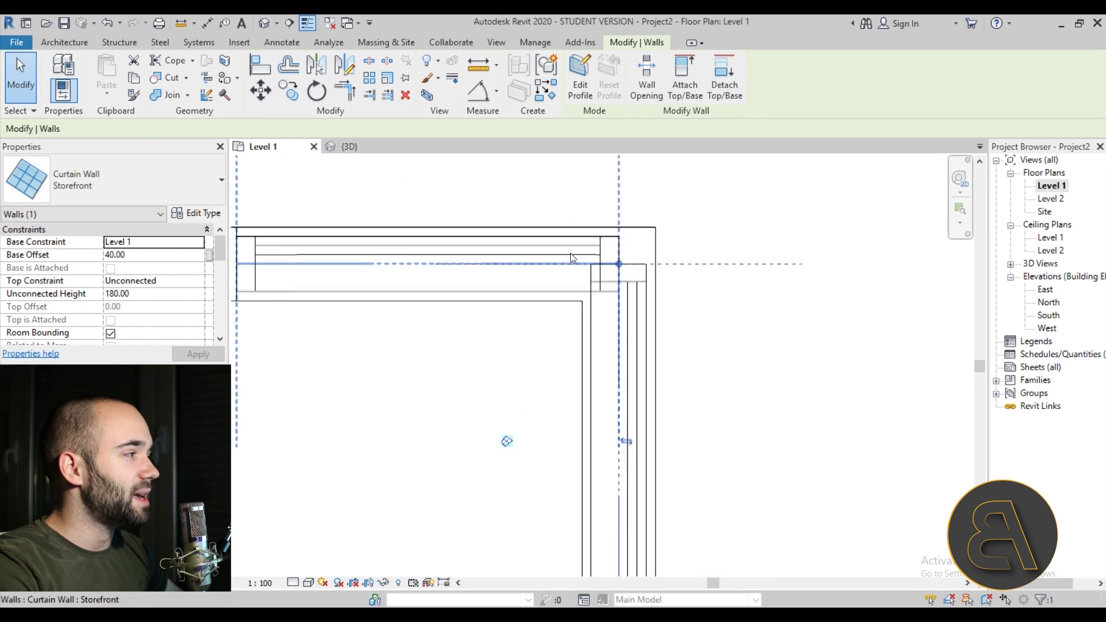
left_click(704, 349)
scroll(437, 402, "down", 2)
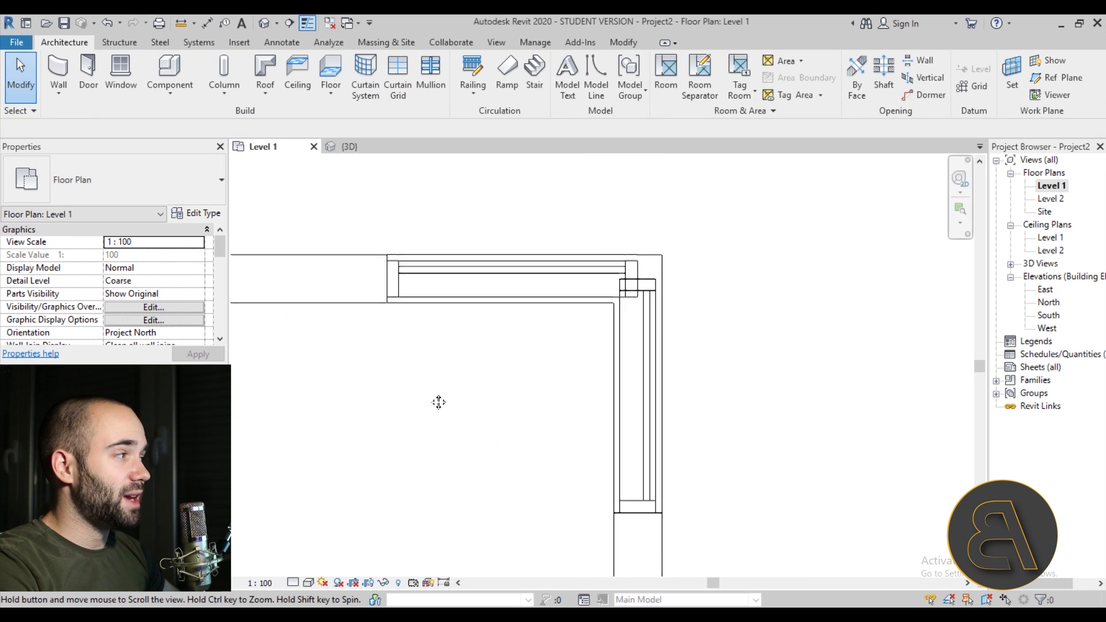
Examine how the Storefront mullions sit within the wall thickness, in the Level 1 plan and in 3D.
middle_click_drag(416, 381, 414, 373)
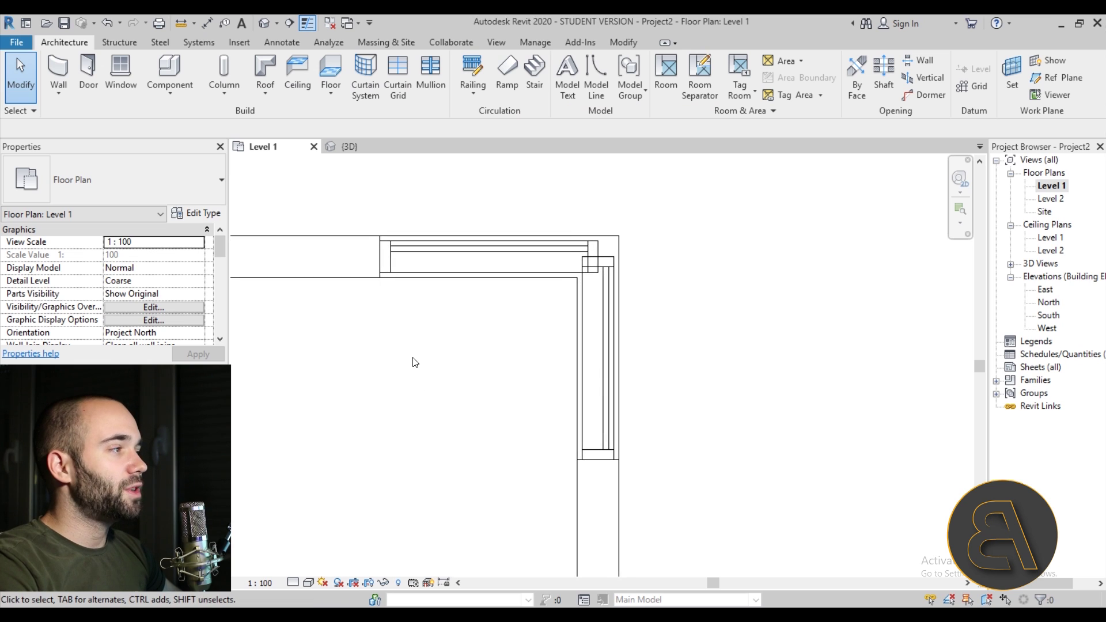
scroll(400, 309, "up", 5)
middle_click_drag(397, 311, 414, 458)
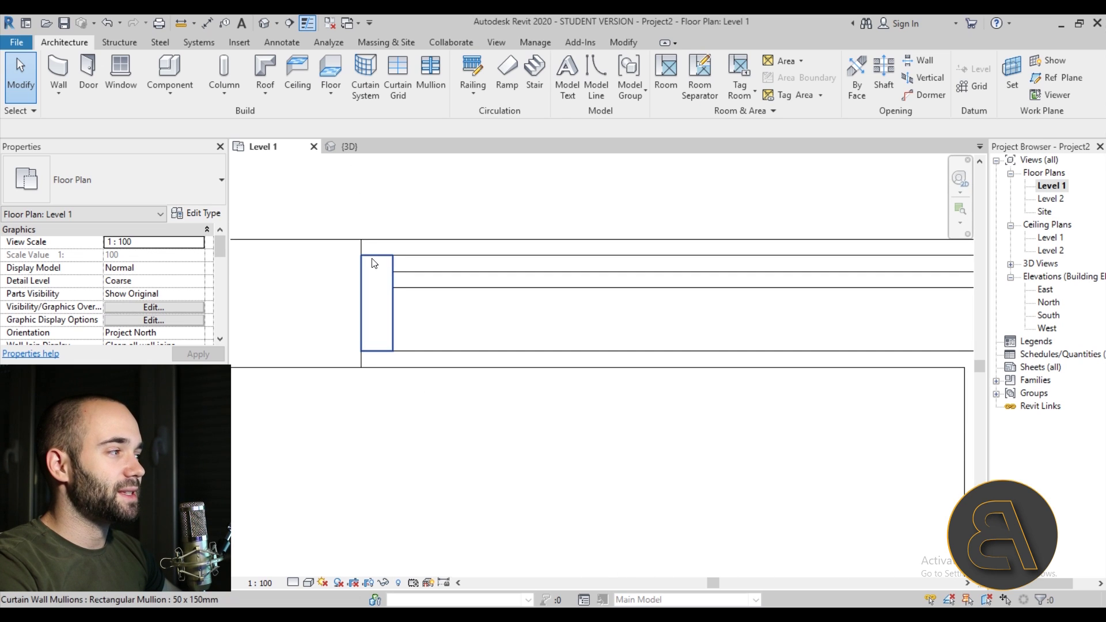
scroll(370, 261, "down", 2)
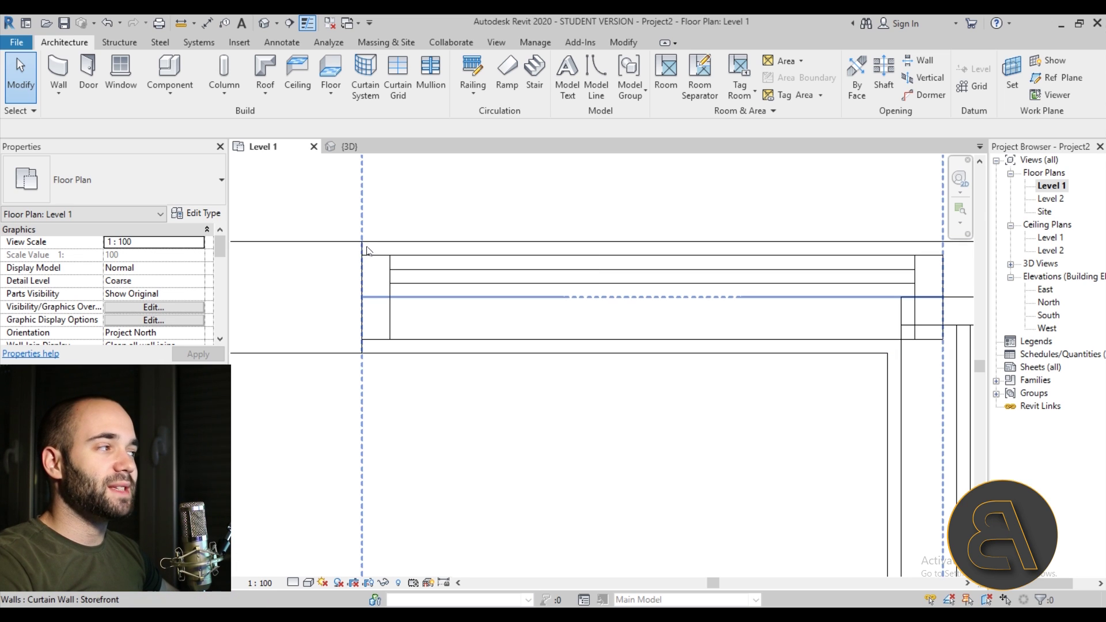
left_click(269, 26)
middle_click_drag(518, 299, 572, 320, "shift")
scroll(395, 399, "up", 5)
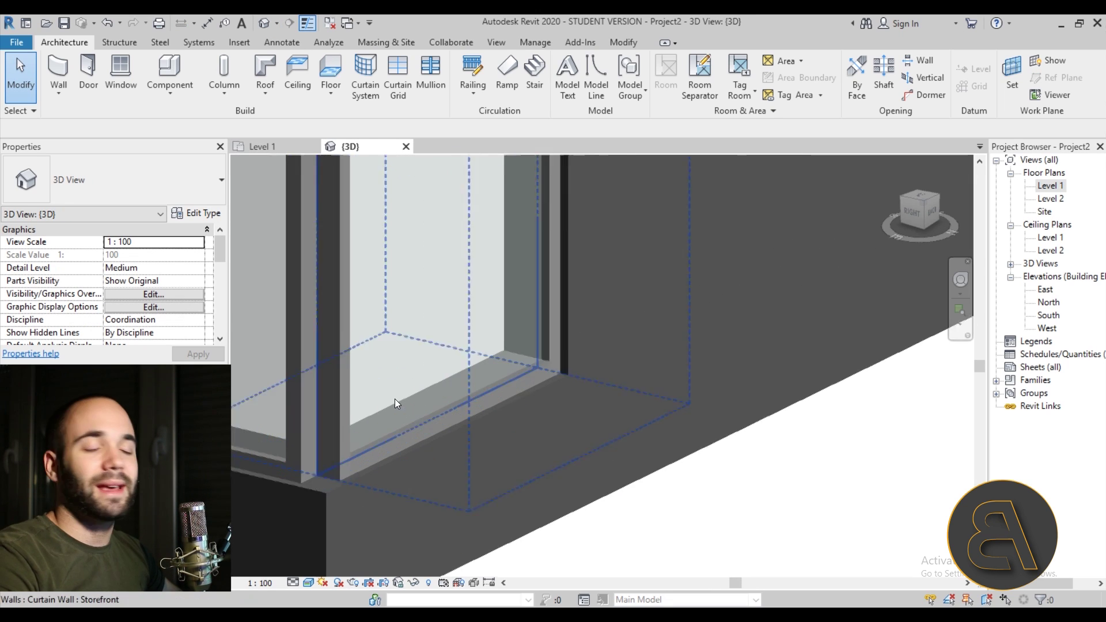
scroll(395, 399, "up", 1)
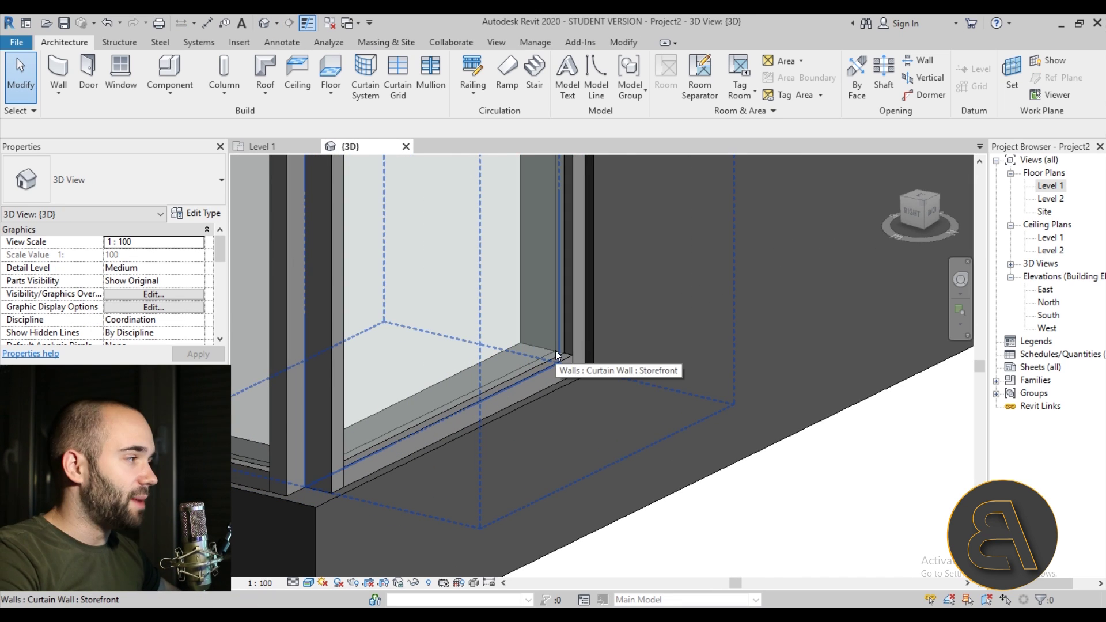
middle_click_drag(553, 365, 556, 367, "shift")
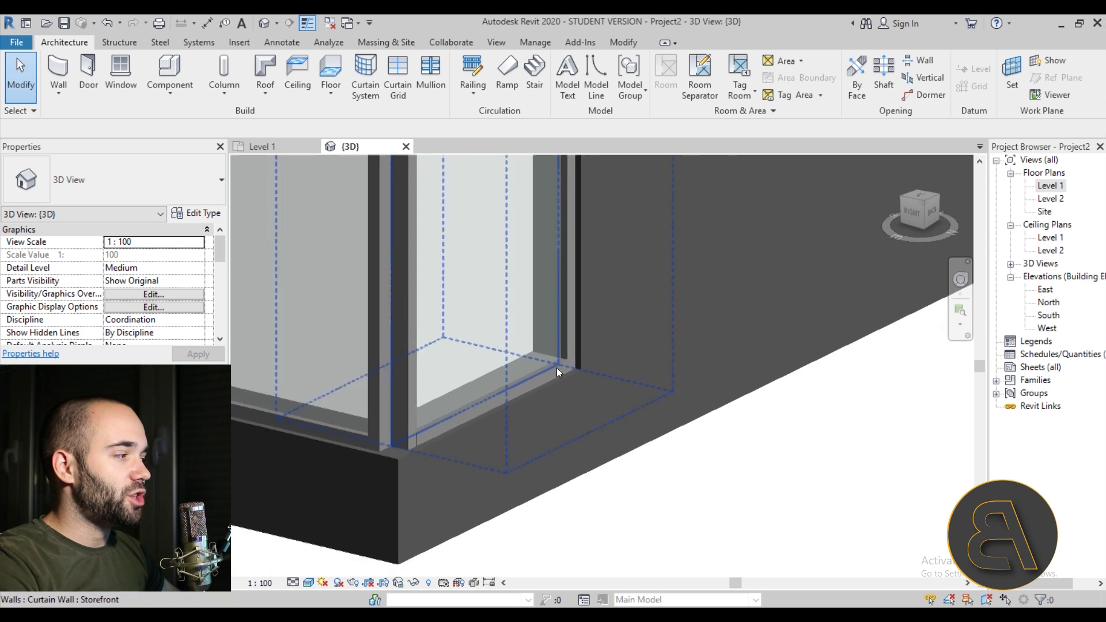
Review the Storefront type's mullion settings and the mullion types offered for the vertical Border 1 Type, without changing them.
left_click(558, 453)
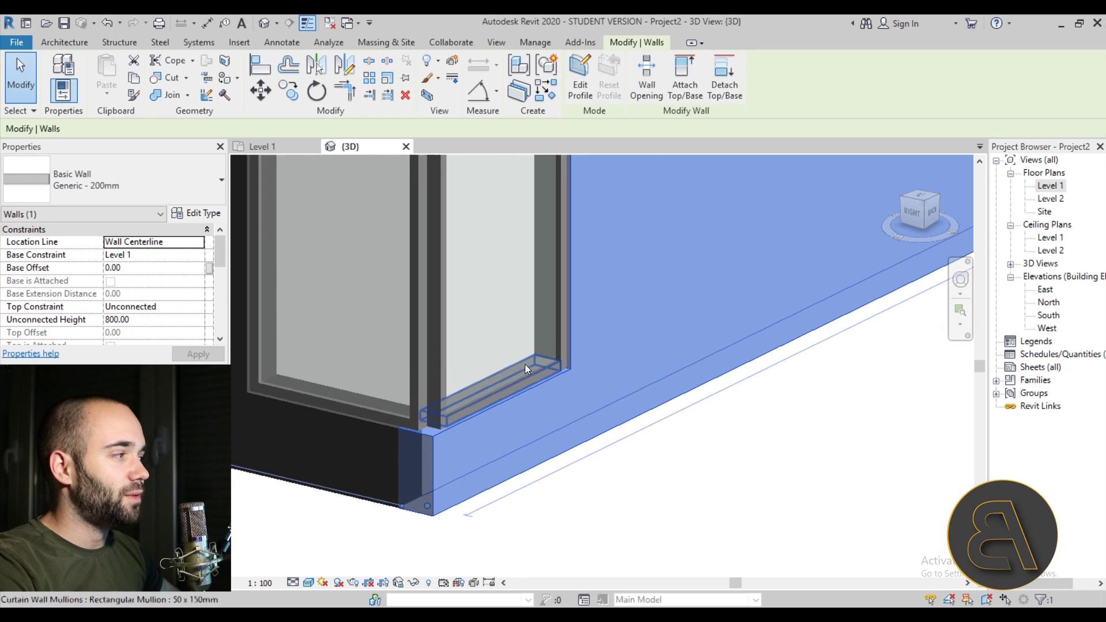
left_click(553, 337)
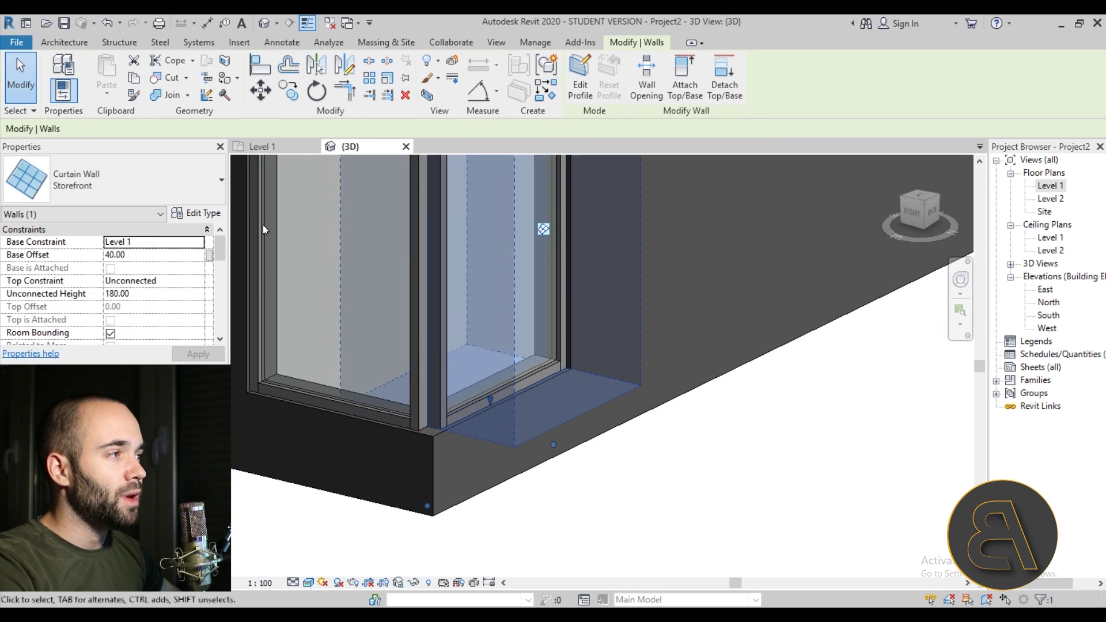
left_click(208, 214)
left_click_drag(285, 180, 521, 102)
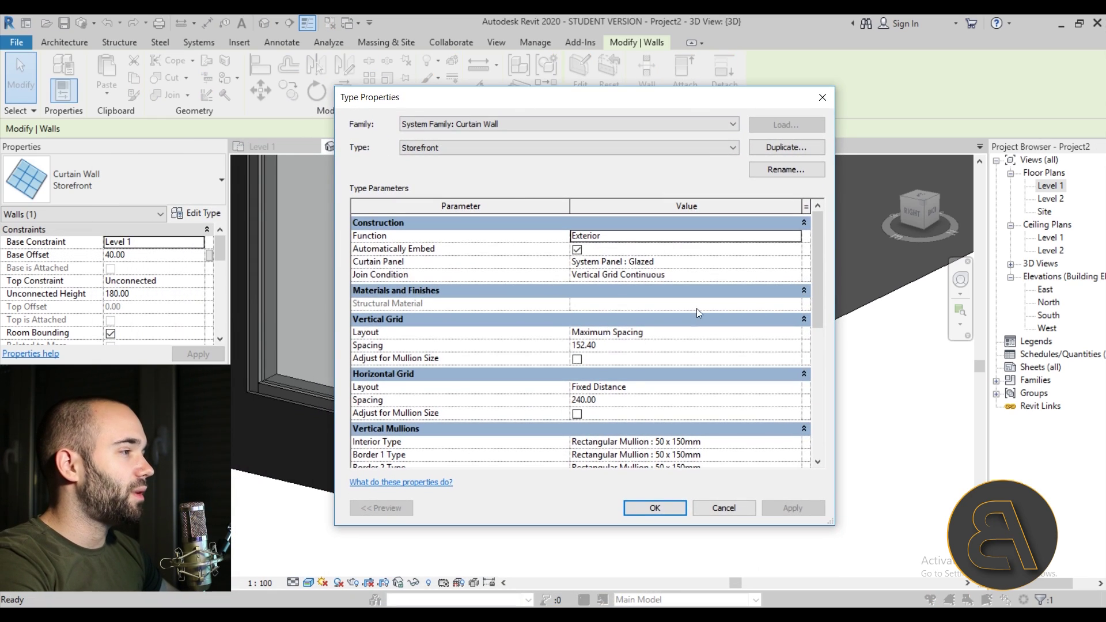
scroll(697, 309, "down", 5)
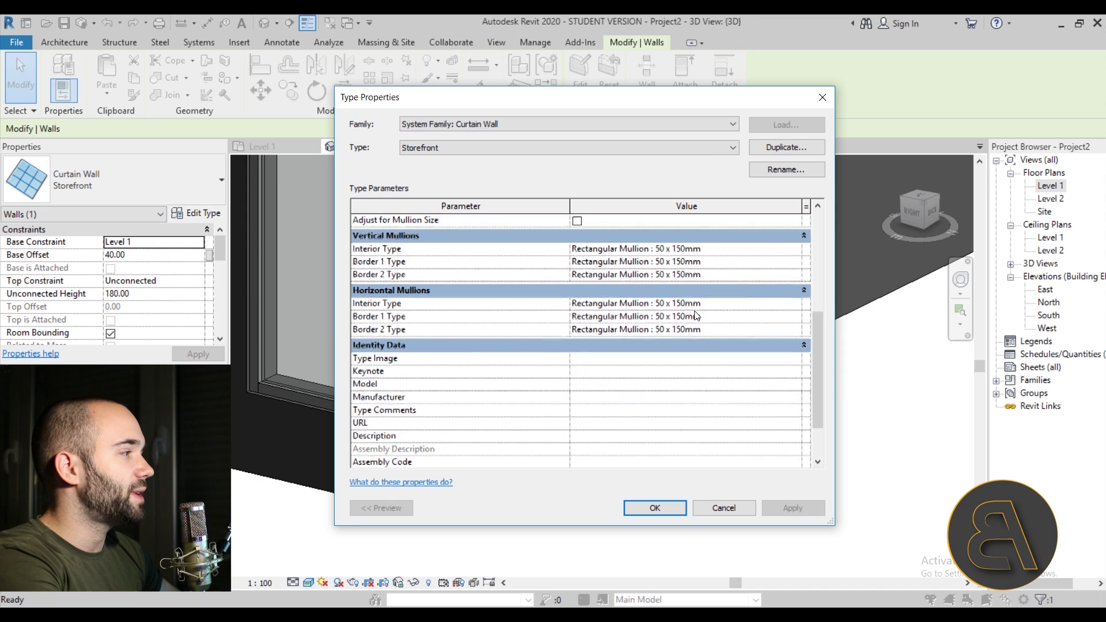
scroll(697, 315, "up", 1)
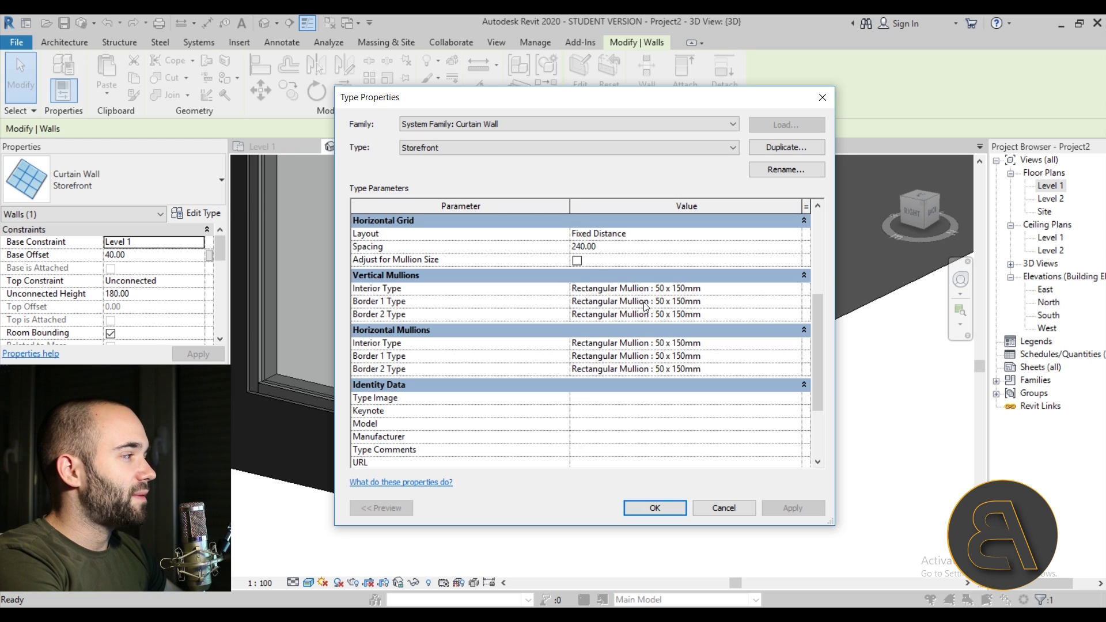
left_click(799, 304)
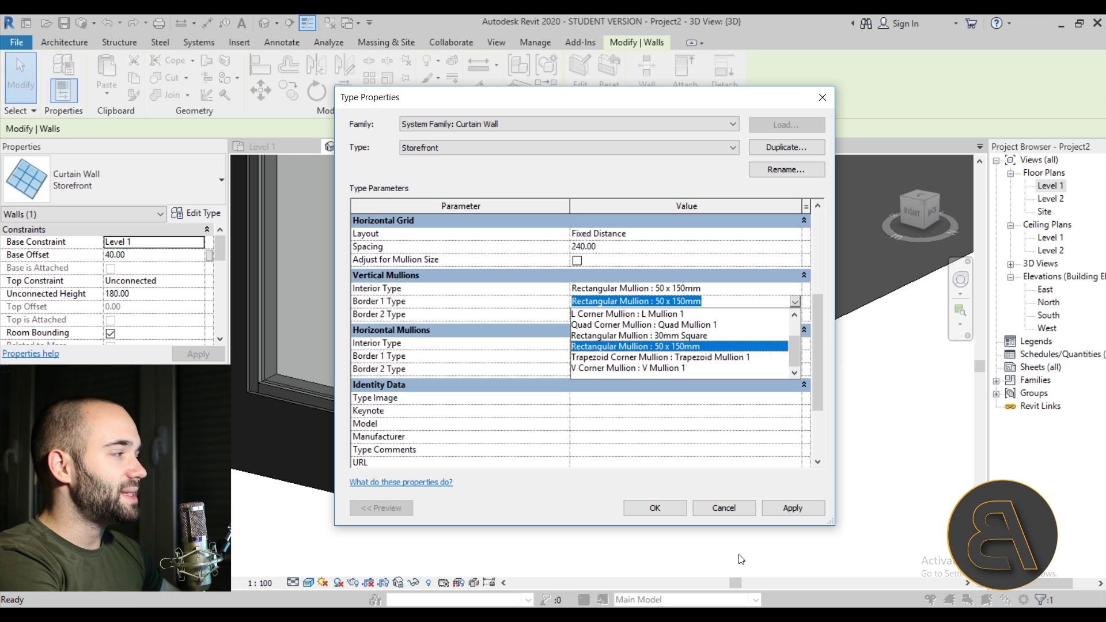
left_click(728, 511)
left_click(738, 510)
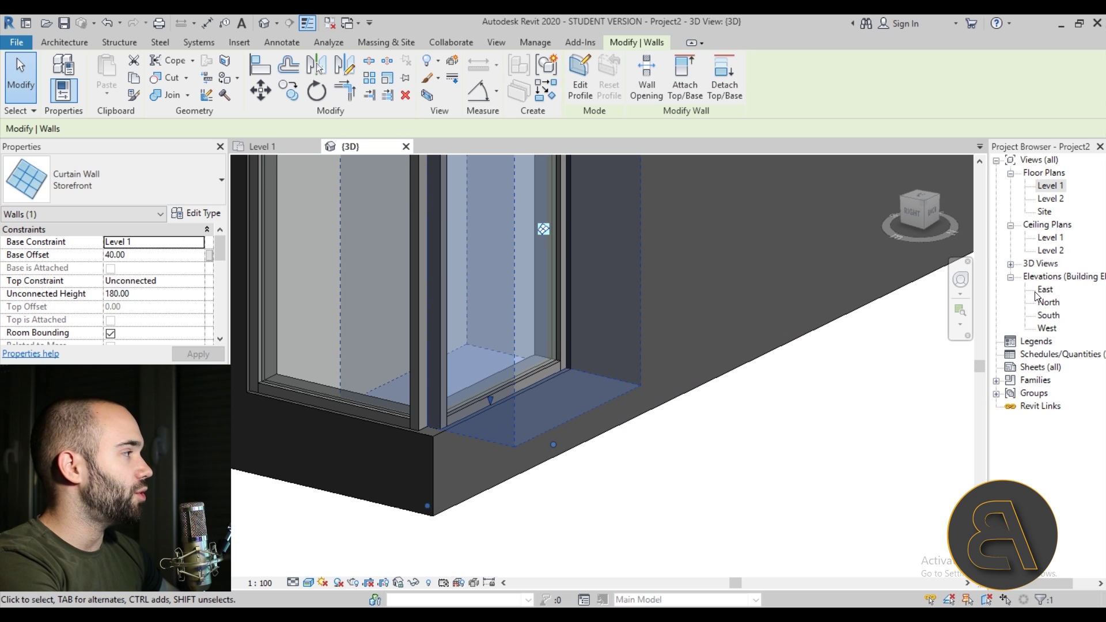
Duplicate the 50 x 150mm Rectangular Mullion type and name the copy 50 x 200 mm.
left_click_drag(988, 229, 958, 227)
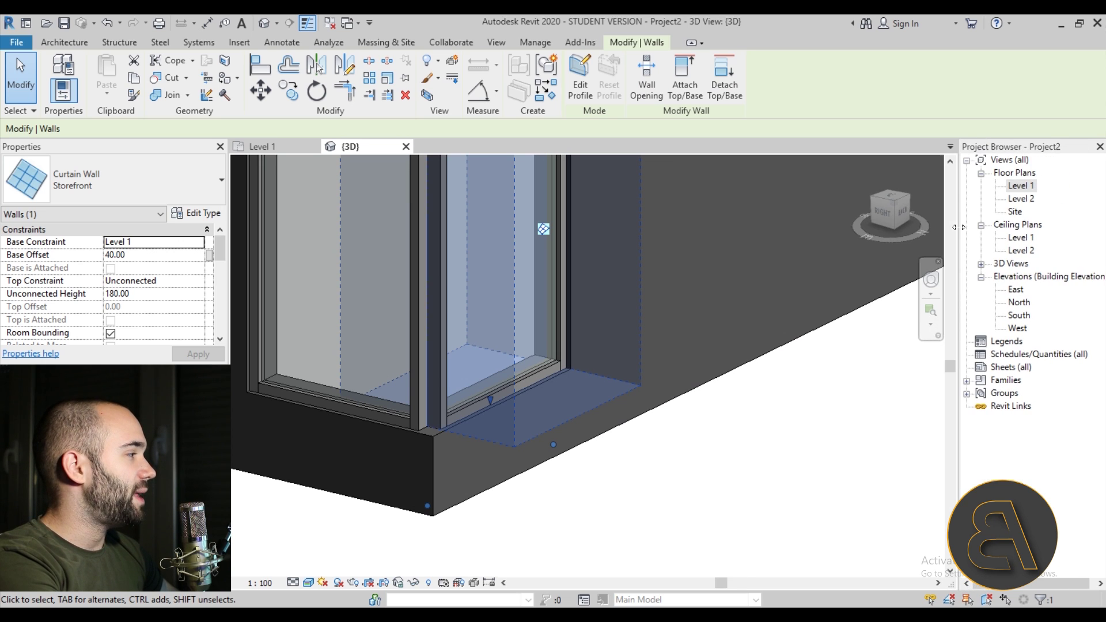
left_click(967, 381)
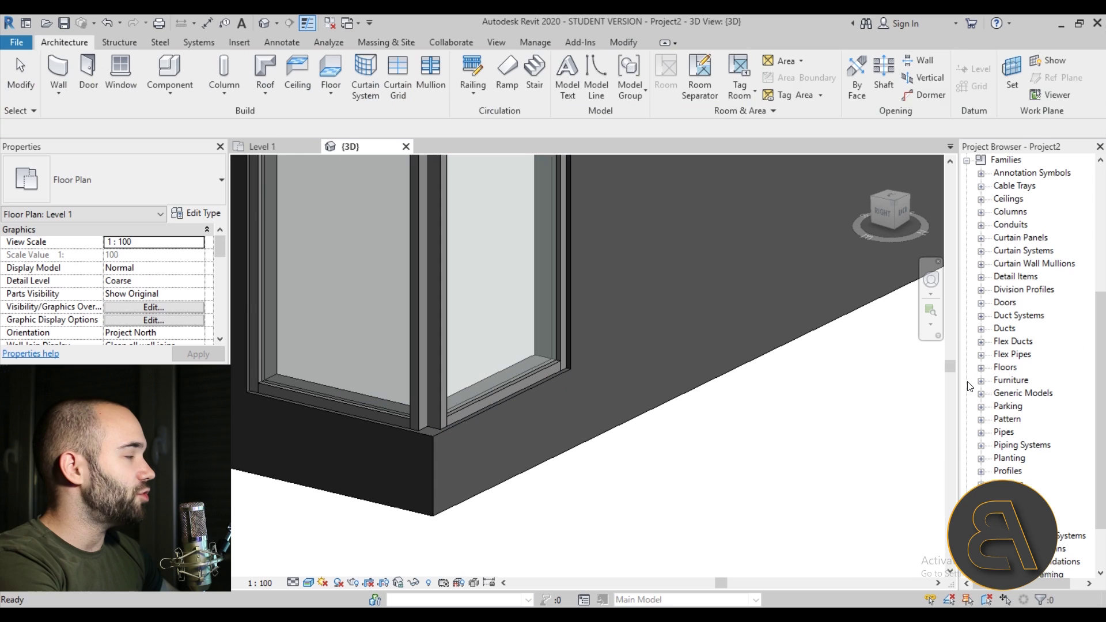
left_click(981, 264)
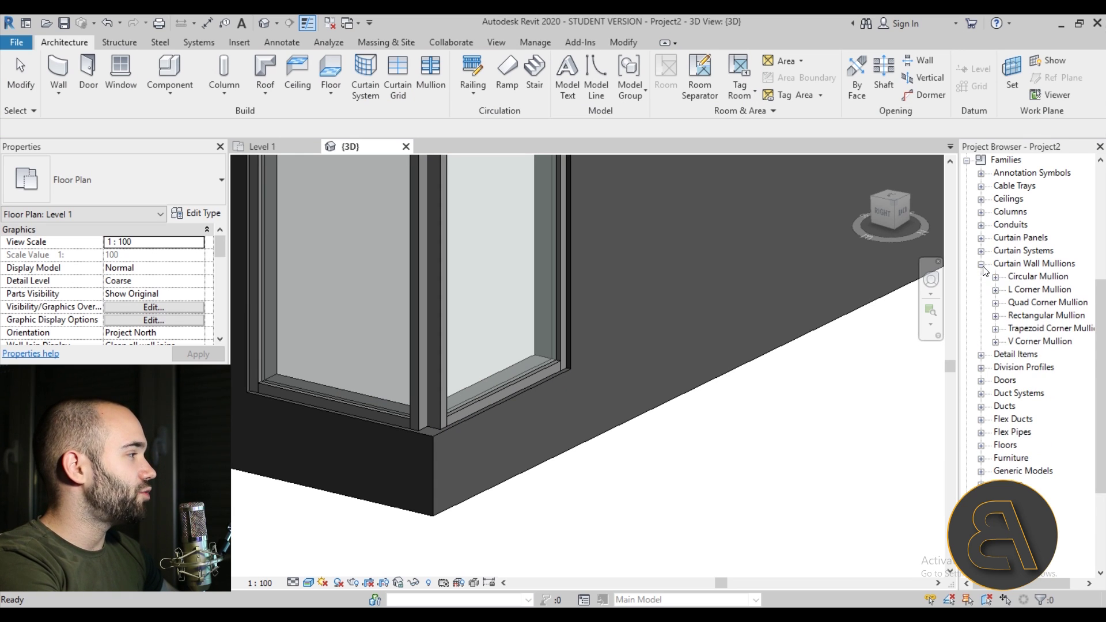
left_click(996, 316)
left_click(1043, 343)
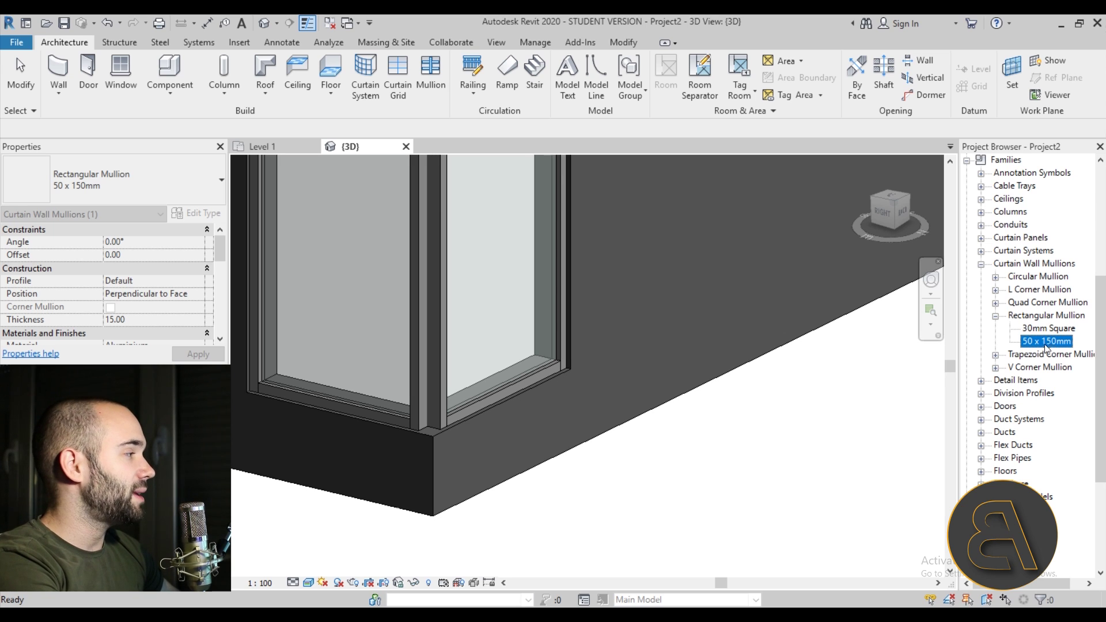
right_click(1042, 346)
left_click(1031, 353)
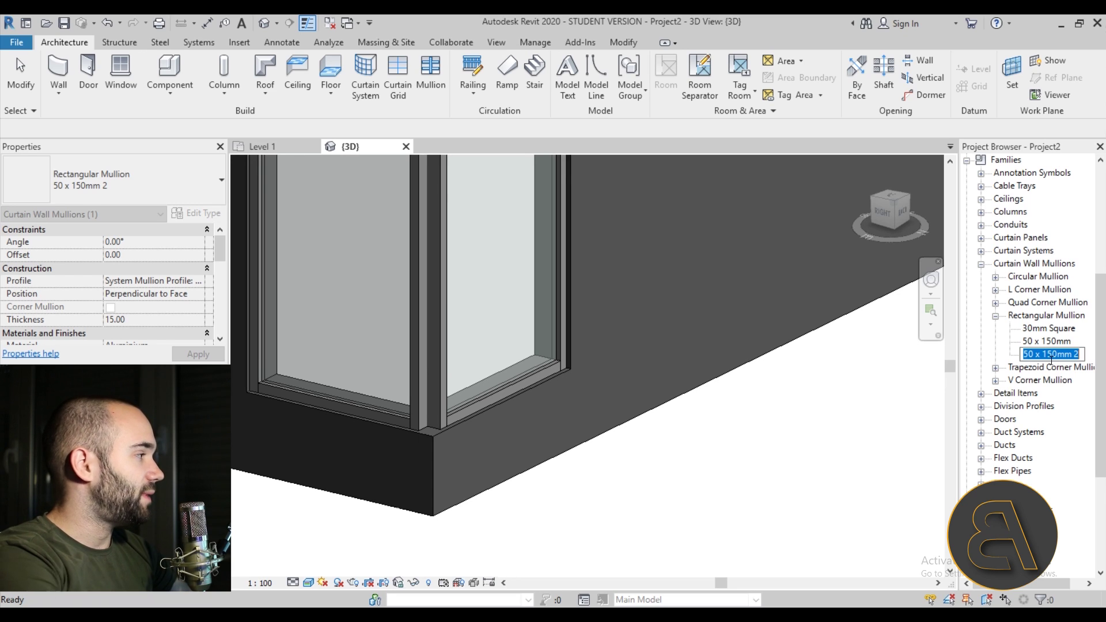
type("50 x 200 mm")
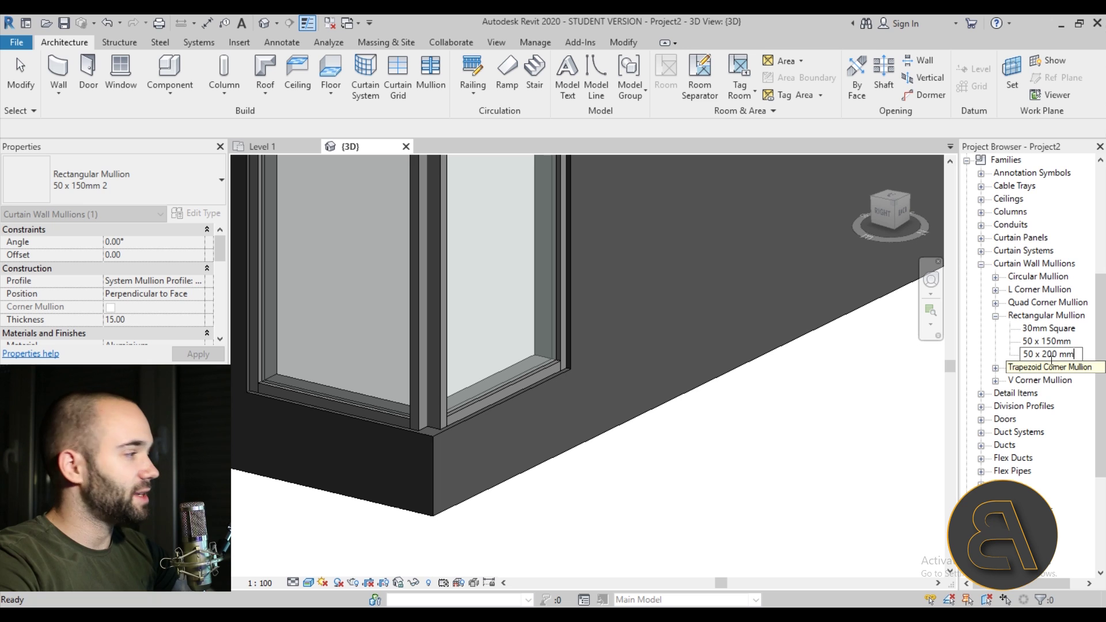
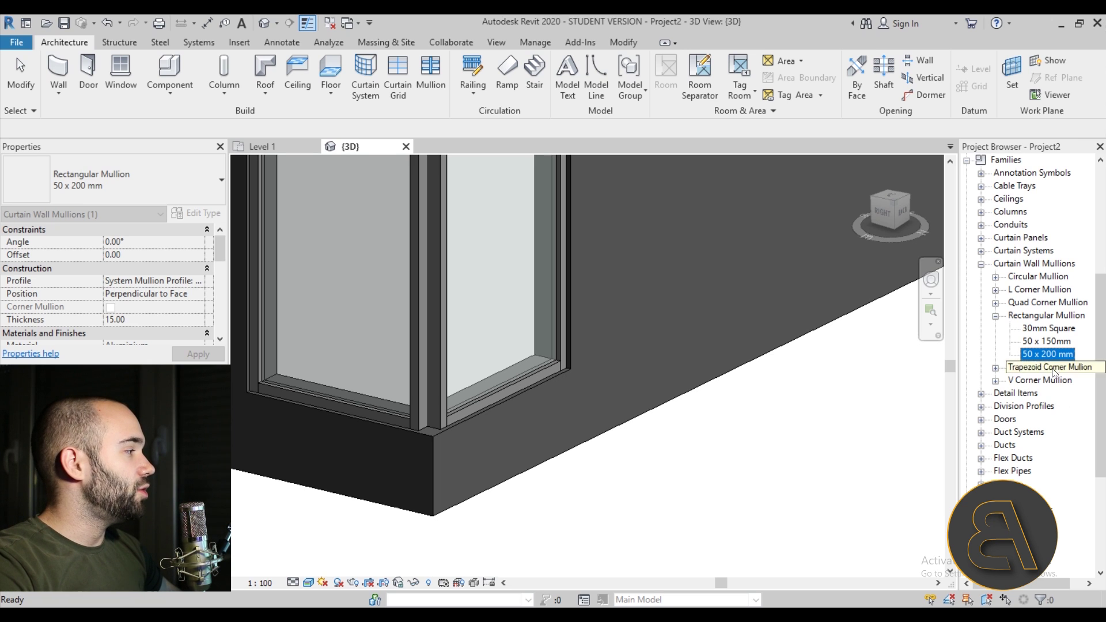
Set the thickness of the 50 x 200 mm Rectangular Mullion type to 20 cm.
double_click(1043, 354)
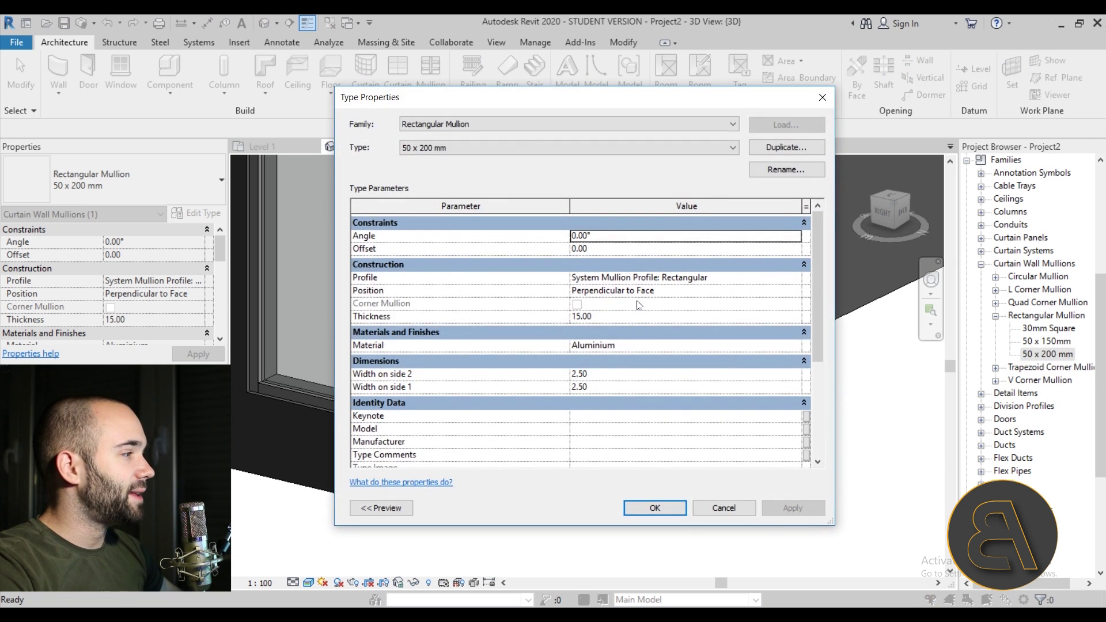
left_click(608, 316)
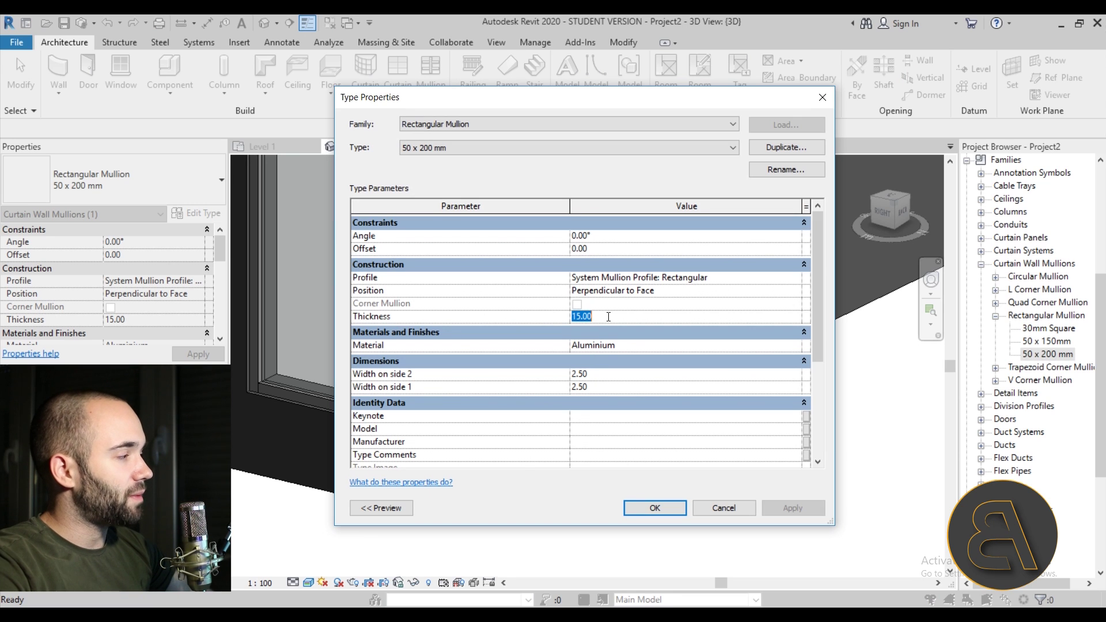
type("20.00")
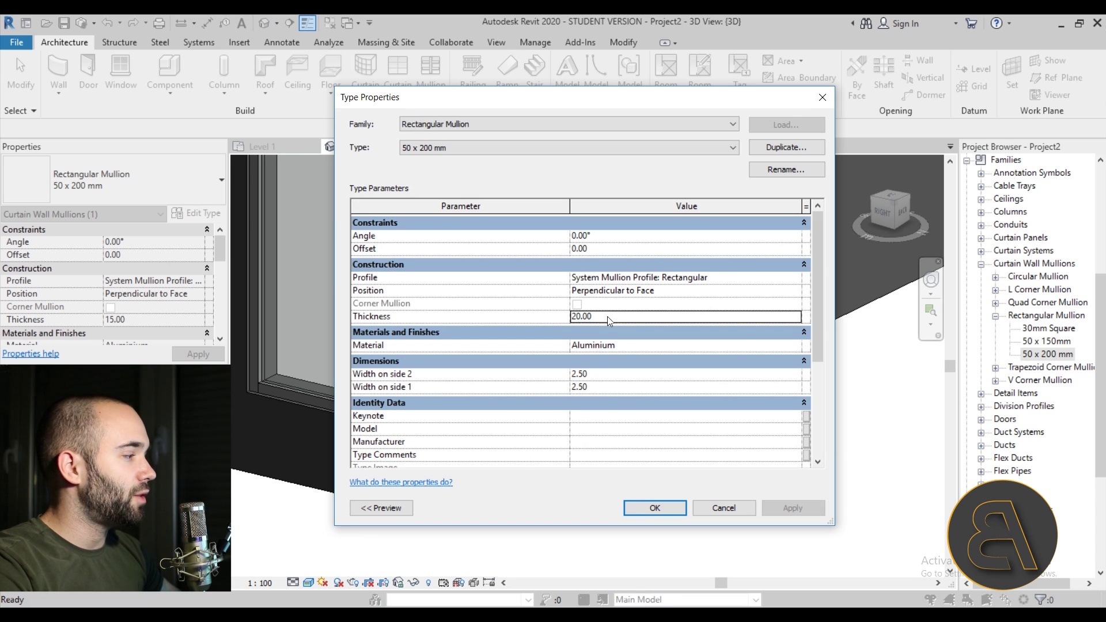
left_click(642, 513)
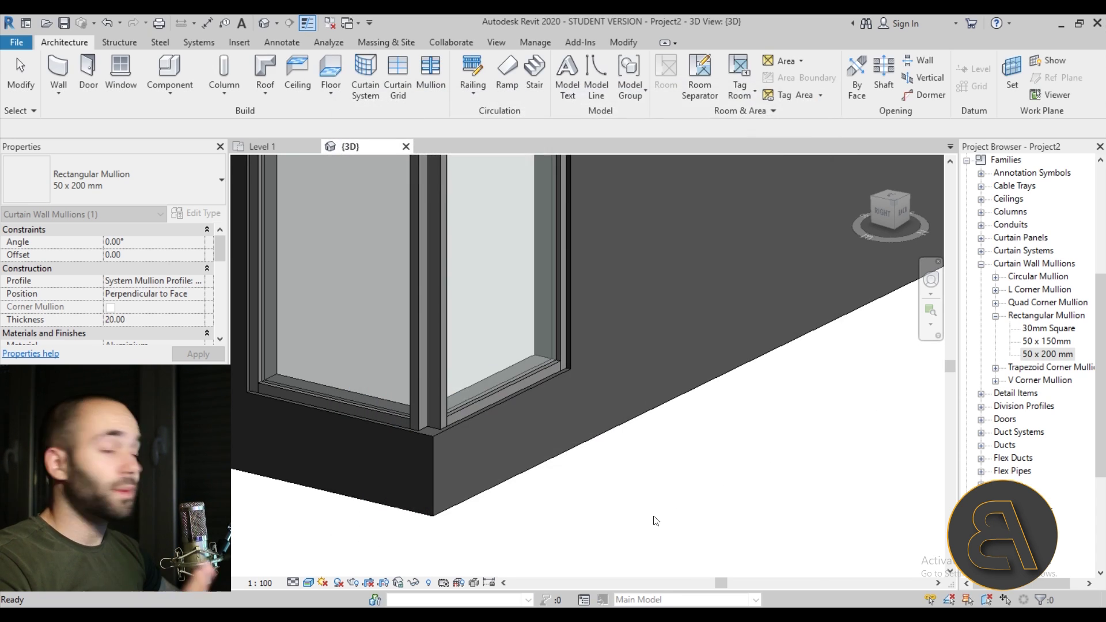
left_click(741, 504)
scroll(492, 312, "down", 3)
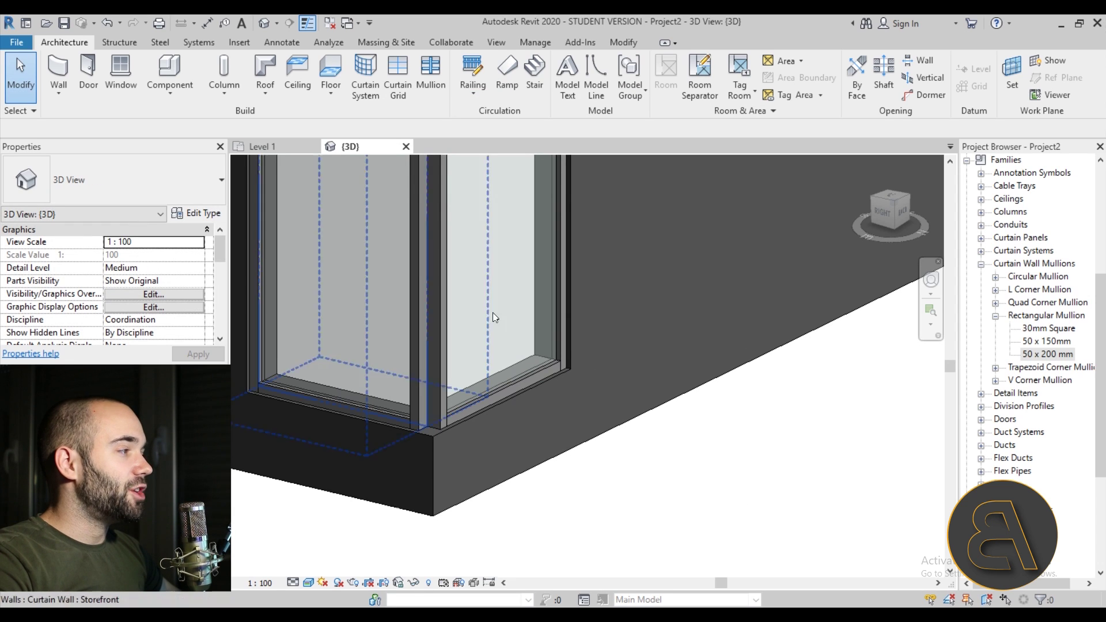
Set the Storefront curtain wall type's vertical mullion Border 1 Type and Border 2 Type to Rectangular Mullion : 50 x 200 mm.
scroll(552, 318, "down", 2)
scroll(555, 318, "up", 2)
left_click(556, 318)
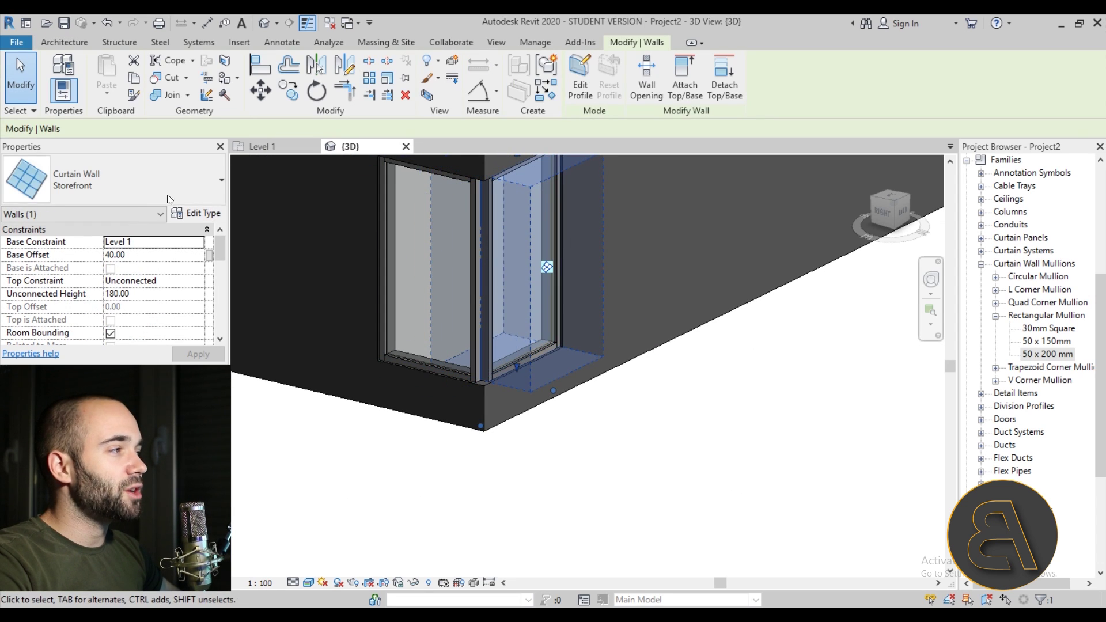
left_click(261, 233)
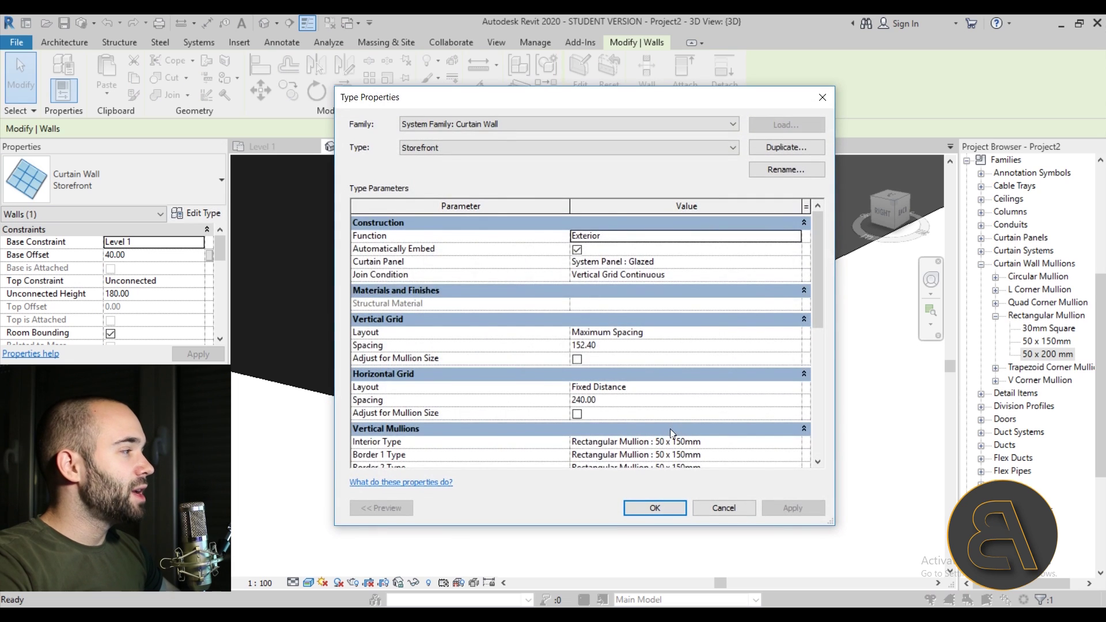
scroll(707, 397, "down", 3)
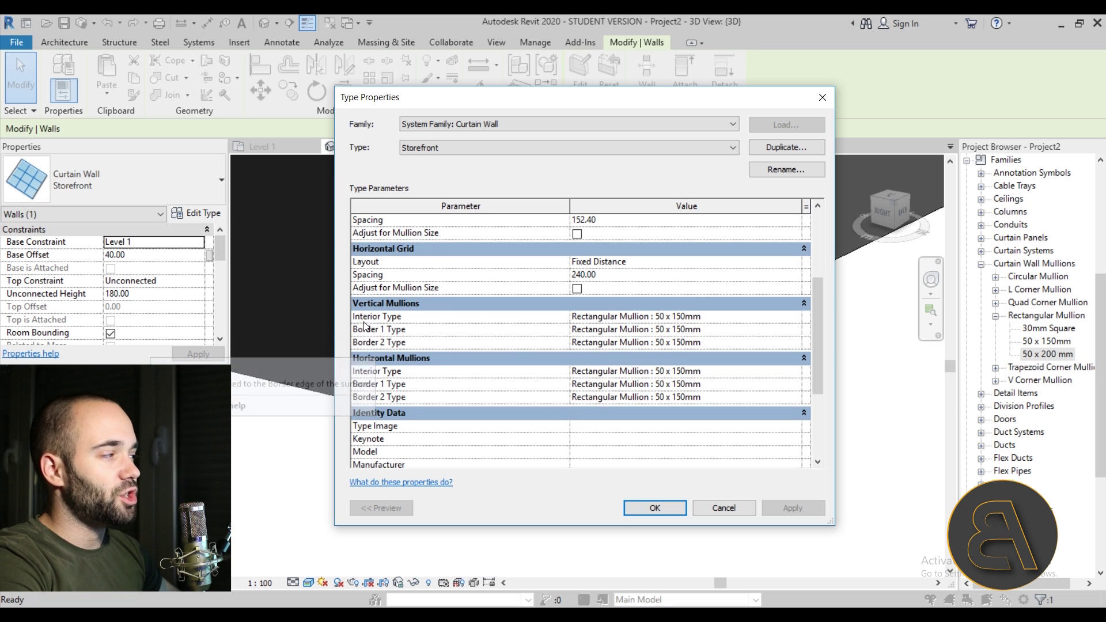
left_click(795, 332)
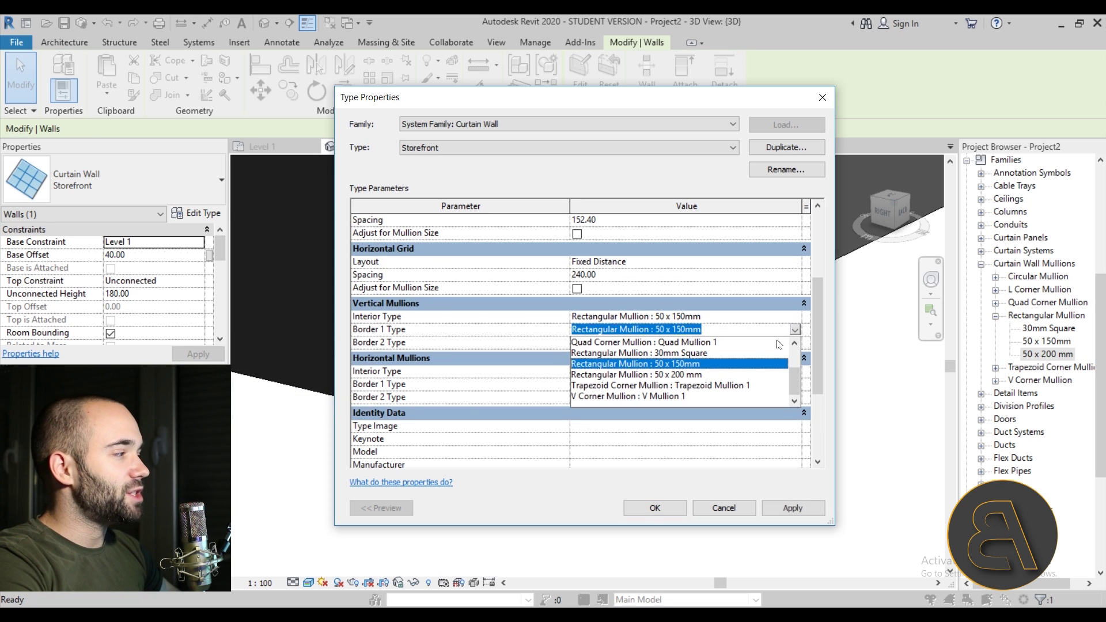
left_click(661, 375)
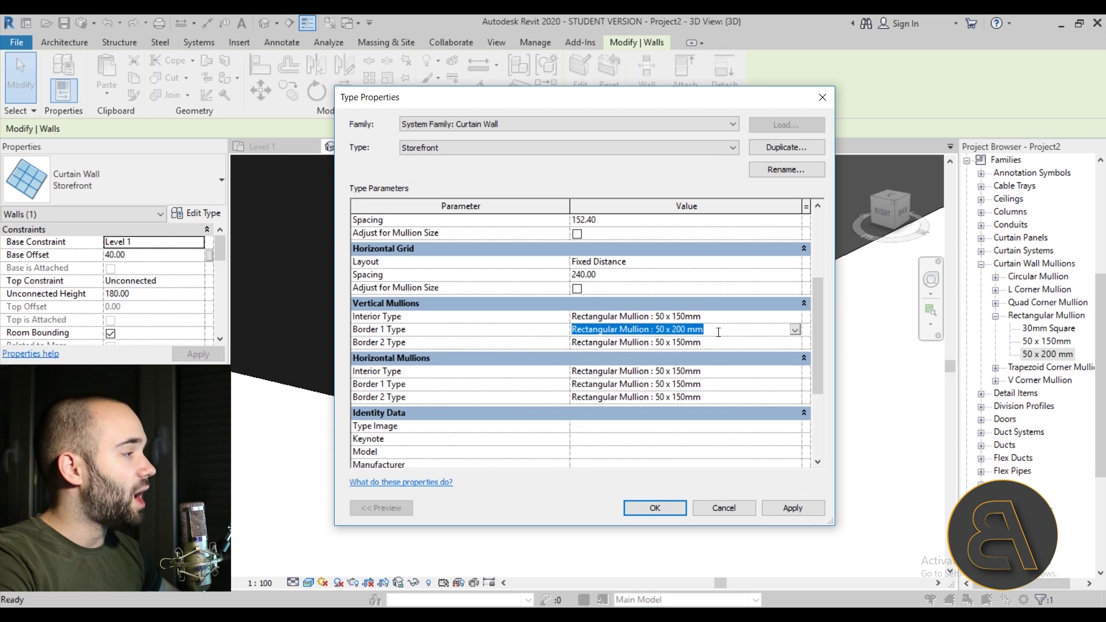
left_click(719, 342)
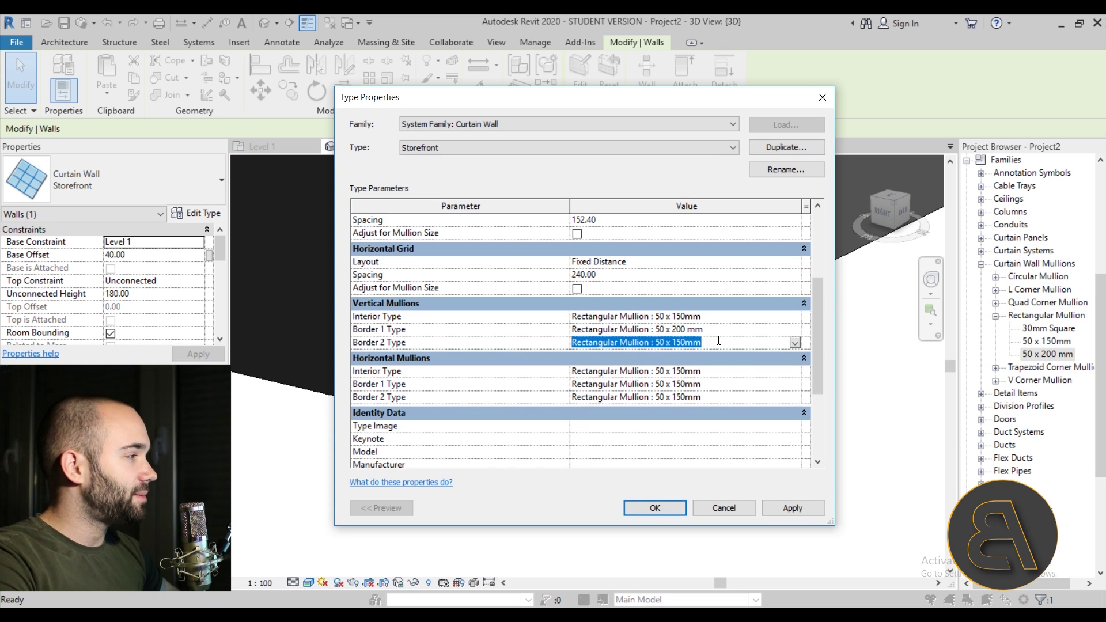
left_click(719, 341)
key("Escape")
key("Down")
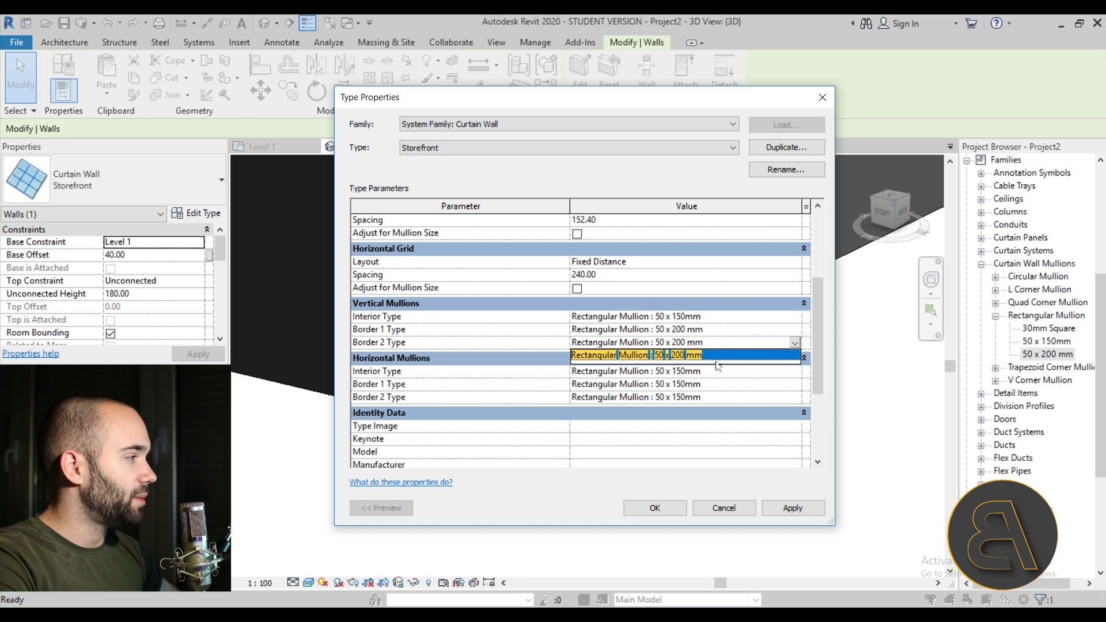
left_click(717, 362)
left_click(717, 361)
left_click(718, 357)
Set the Storefront type's horizontal mullion Interior, Border 1 and Border 2 Types to Rectangular Mullion : 50 x 200 mm.
left_click(717, 371)
key("Down")
left_click(715, 384)
left_click(715, 384)
key("Down")
left_click(714, 396)
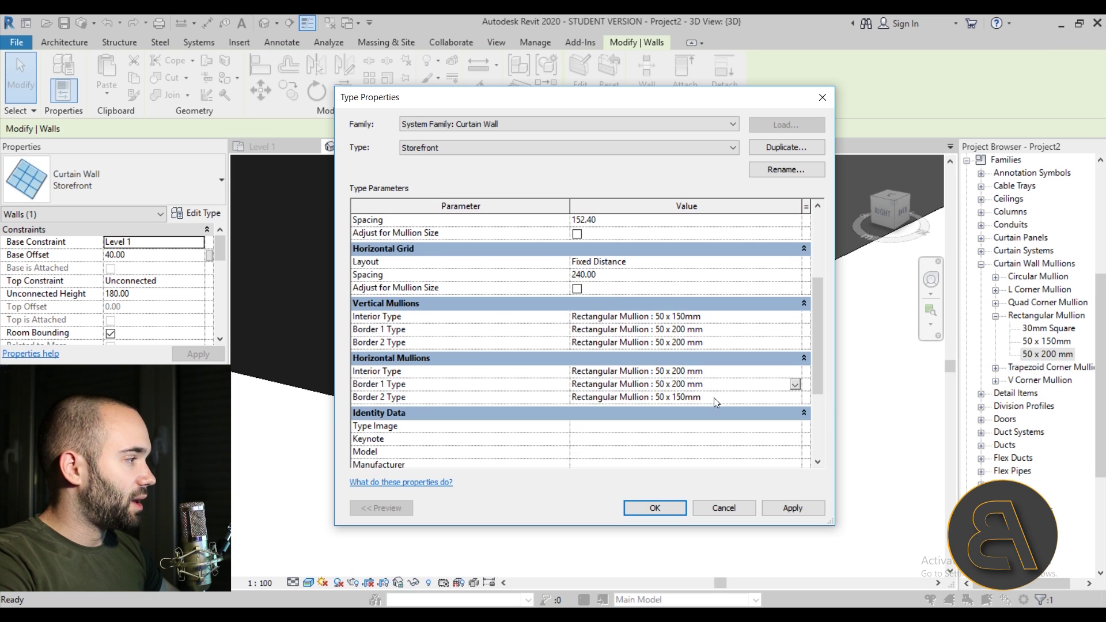
left_click(714, 397)
left_click(714, 397)
key("Down")
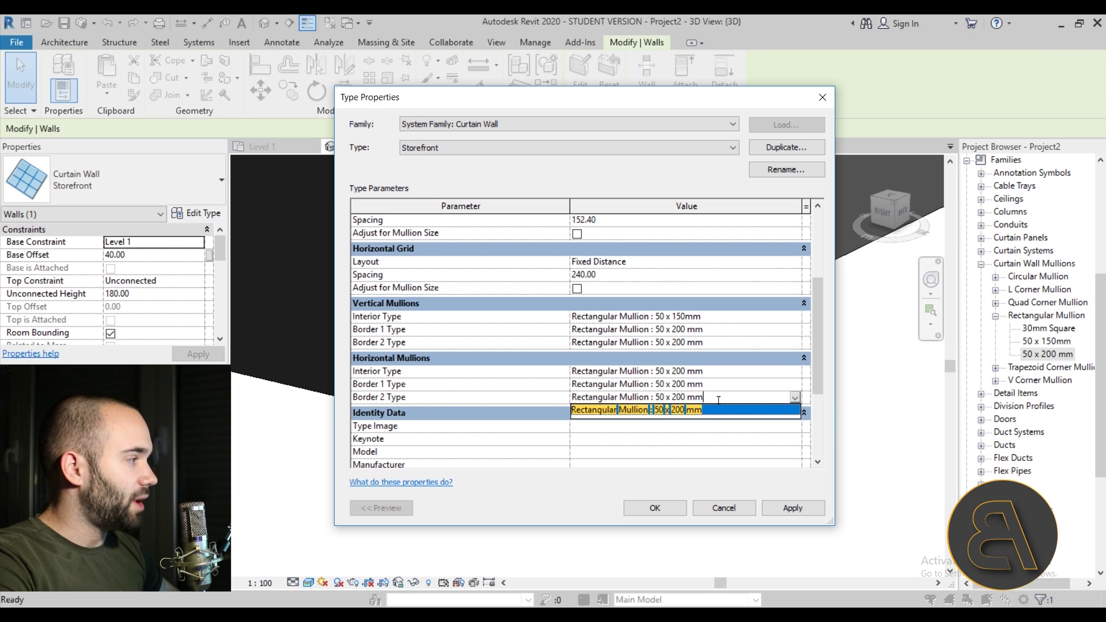
left_click(713, 409)
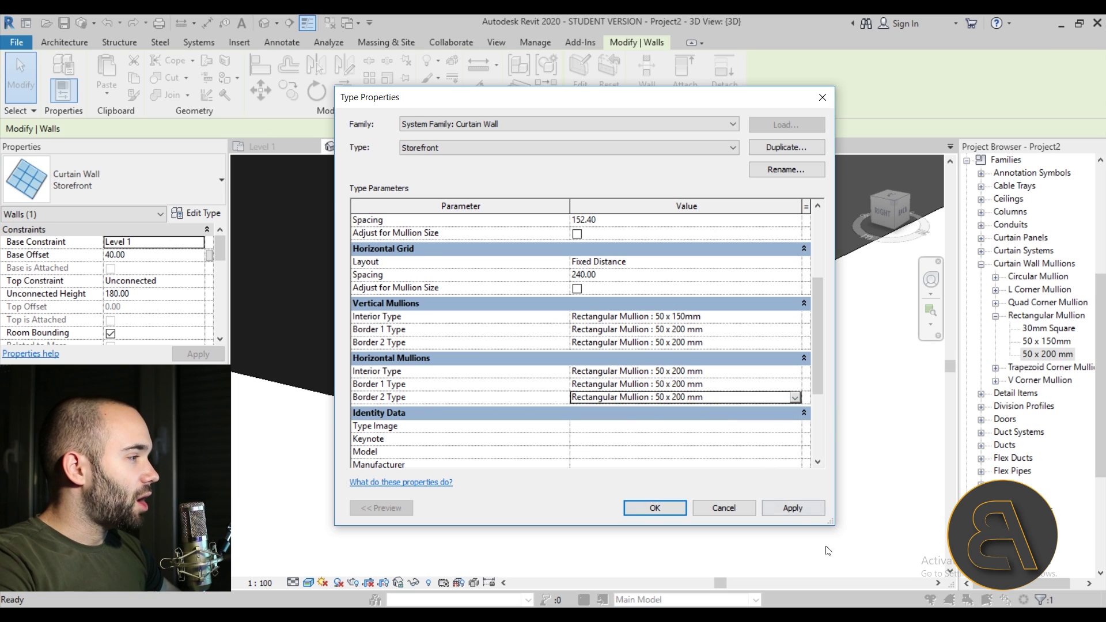
Set the horizontal mullion Interior Type back to Rectangular Mullion : 50 x 150mm and apply the Storefront type changes.
left_click(699, 374)
left_click(794, 370)
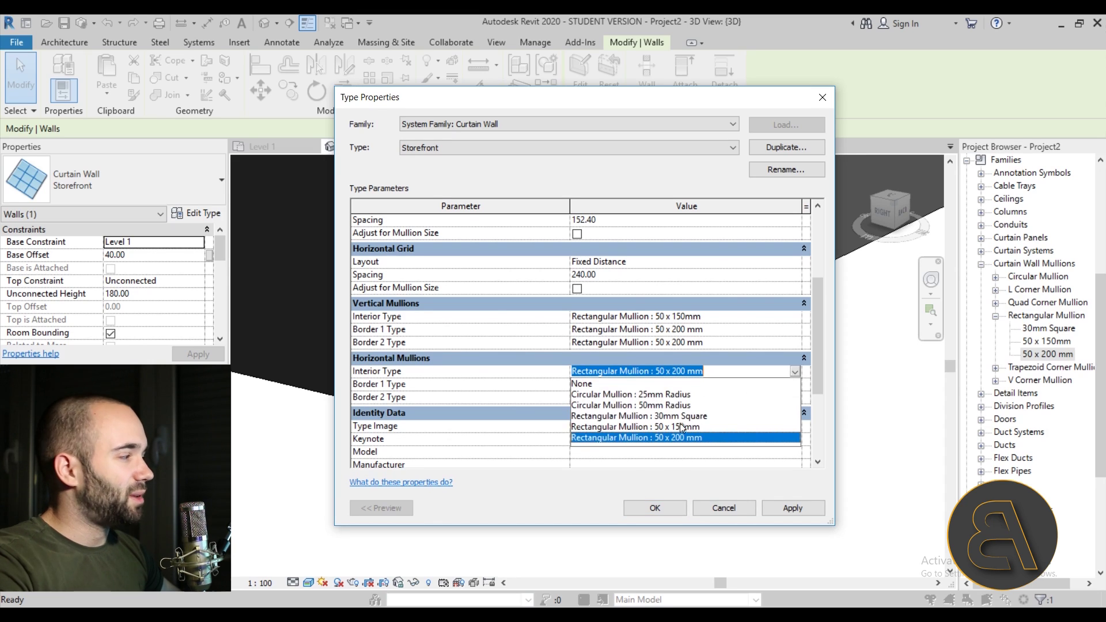
left_click(694, 428)
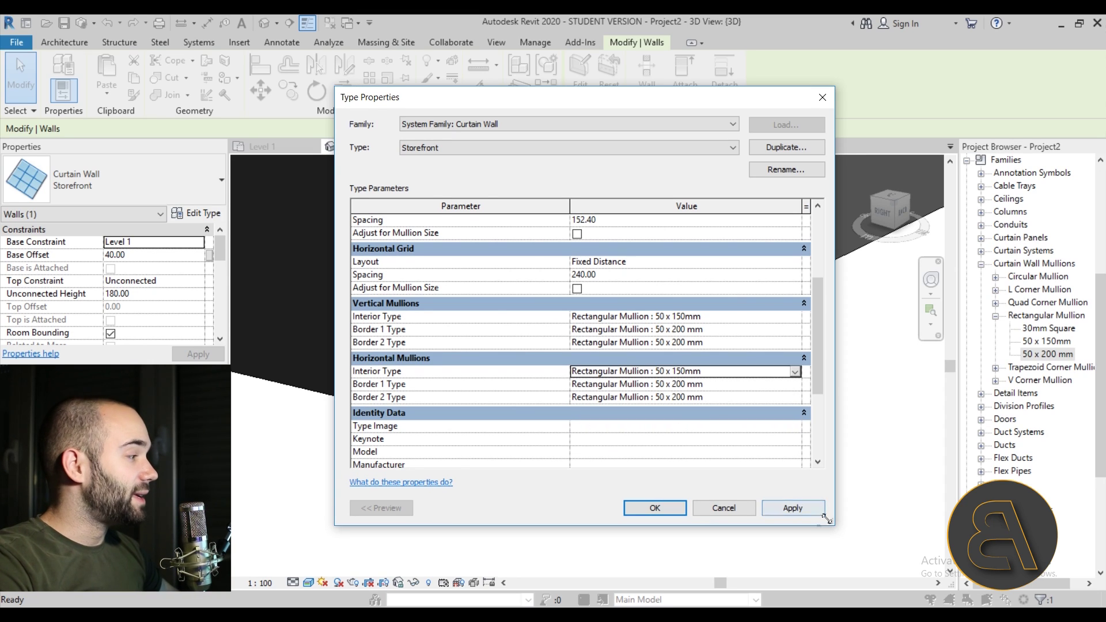
left_click(789, 507)
left_click(671, 515)
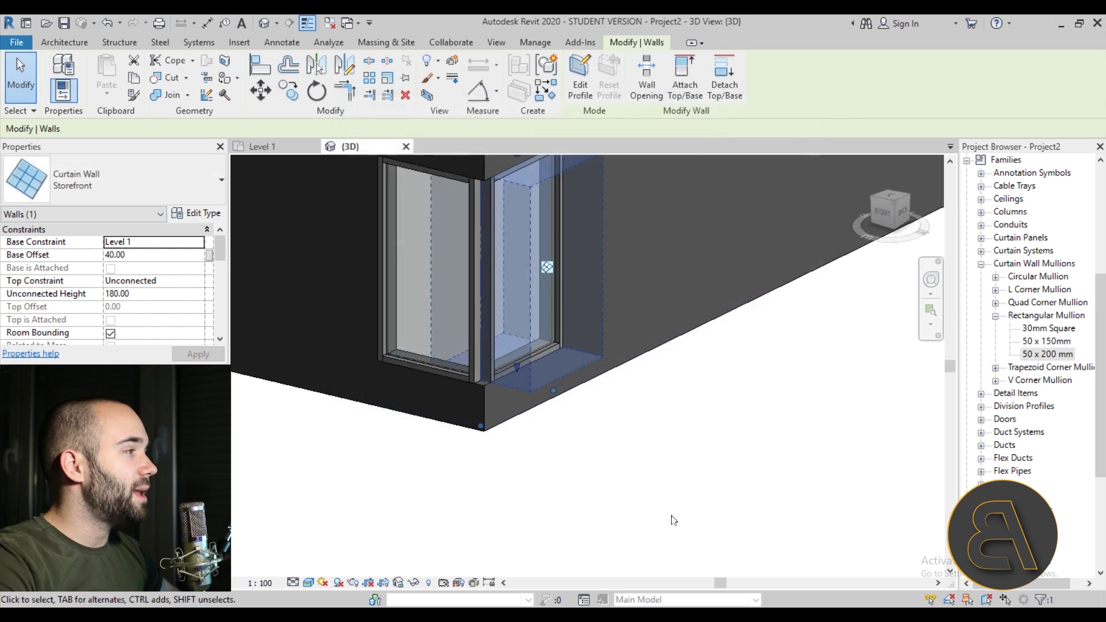
left_click(656, 507)
Examine in the Level 1 plan how the vertical border mullion at the opening's edge fits the wall thickness.
middle_click_drag(602, 461, 613, 468, "shift")
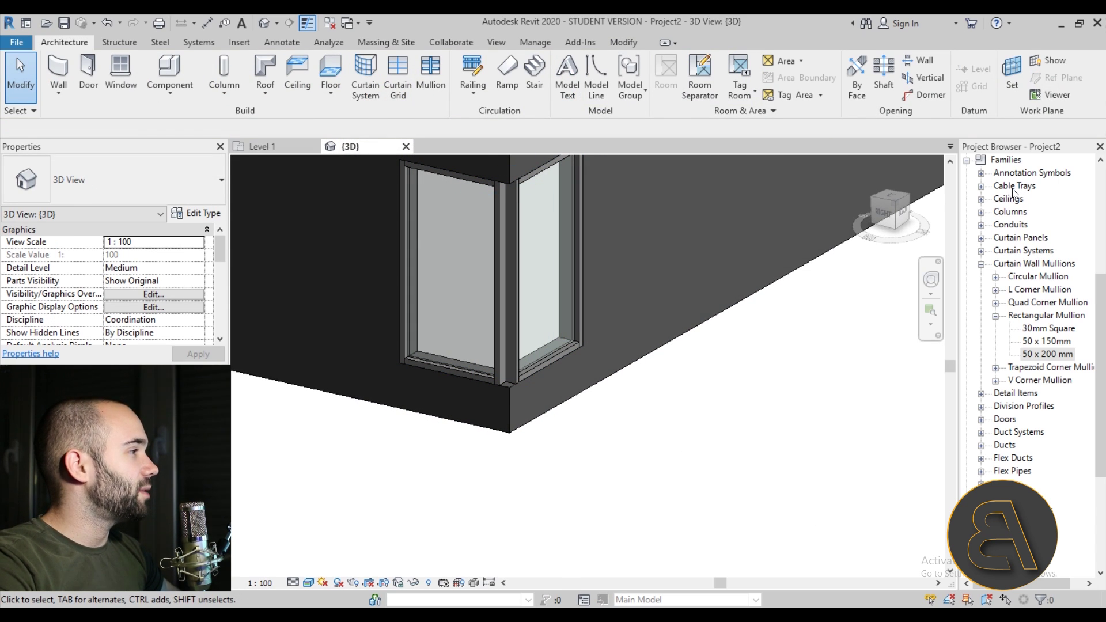
scroll(1014, 192, "up", 5)
left_click(272, 148)
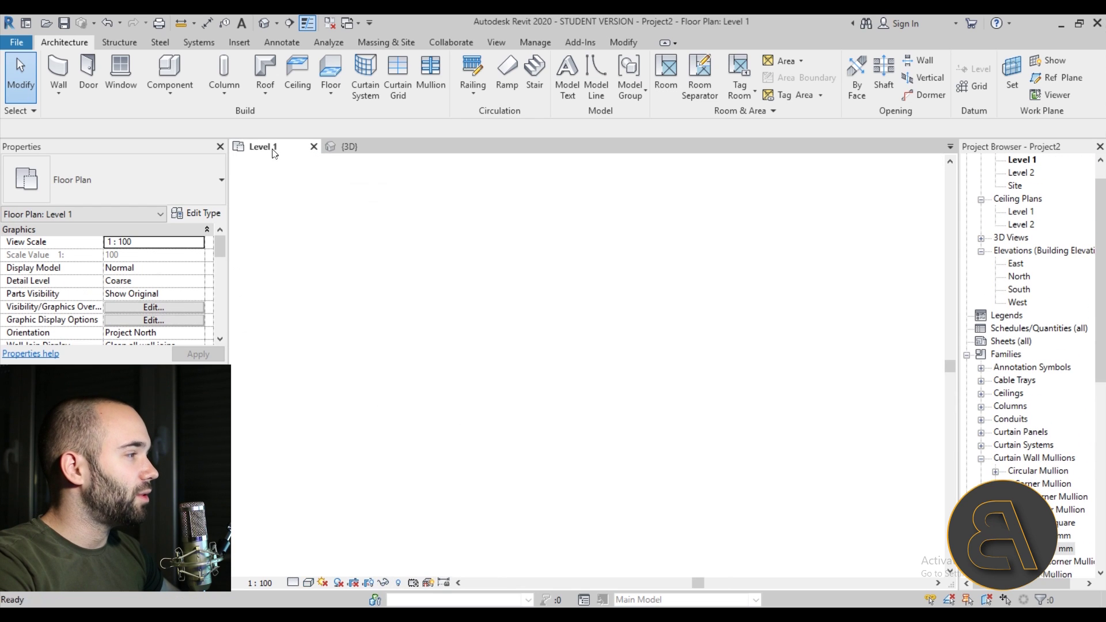
scroll(525, 360, "up", 3)
scroll(364, 344, "up", 2)
left_click(390, 365)
left_click(424, 382)
left_click(414, 353)
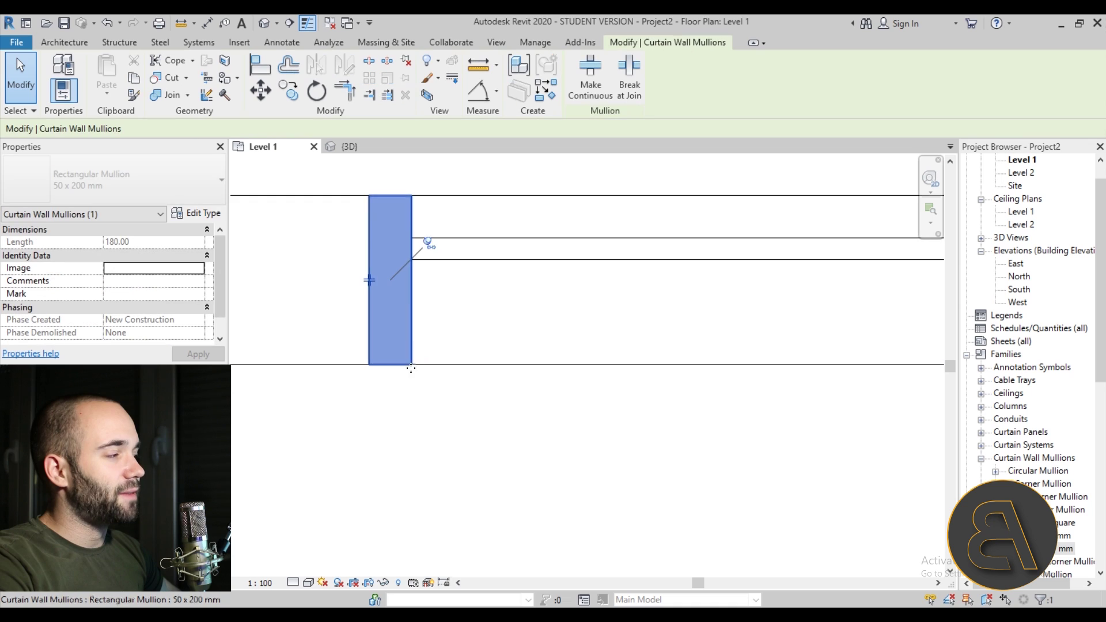
scroll(418, 379, "down", 2)
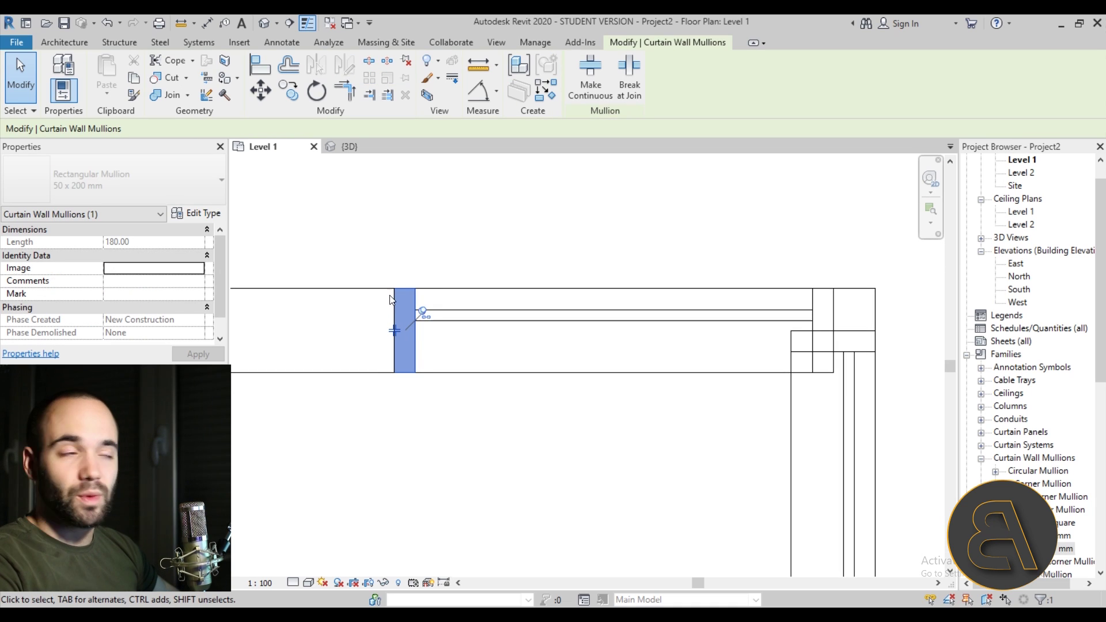
scroll(391, 302, "down", 2)
Inspect the corner in the Level 1 plan where the two Storefront walls and their border mullions meet.
middle_click_drag(496, 323, 490, 434)
scroll(518, 357, "up", 2)
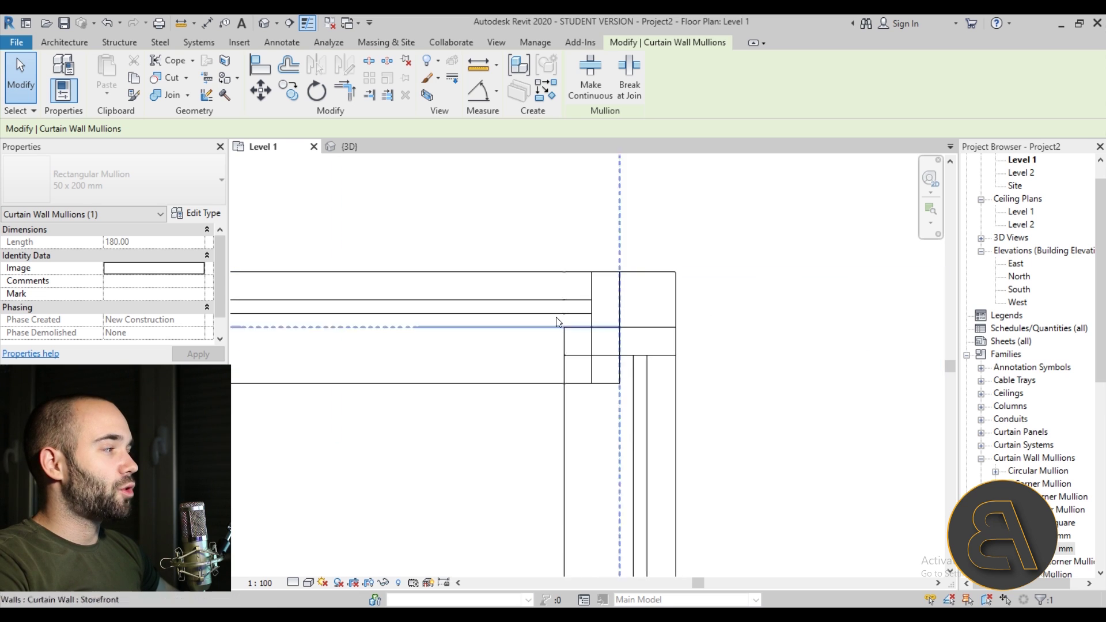
scroll(567, 367, "down", 4)
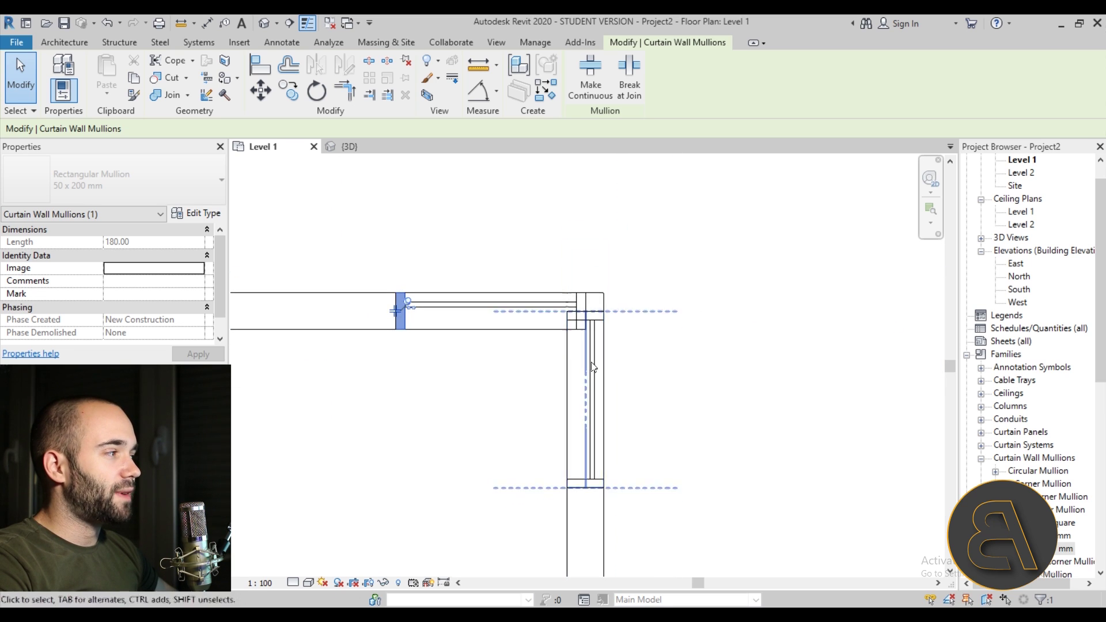
scroll(579, 302, "up", 2)
scroll(579, 302, "up", 3)
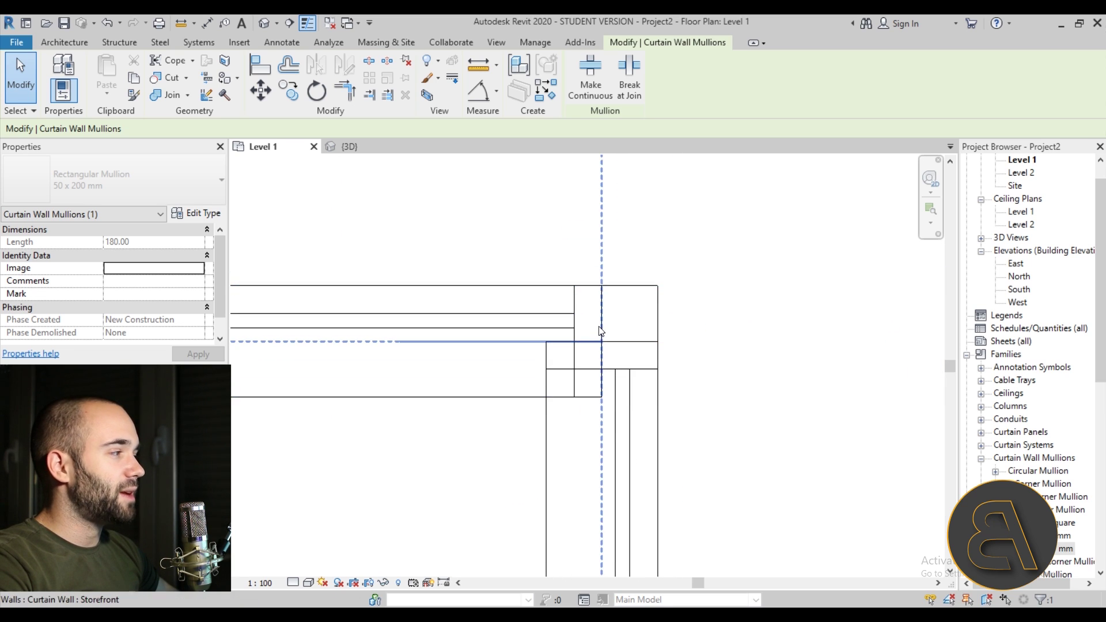
left_click(601, 331)
left_click_drag(601, 342, 601, 342)
scroll(615, 353, "down", 2)
scroll(622, 346, "up", 3)
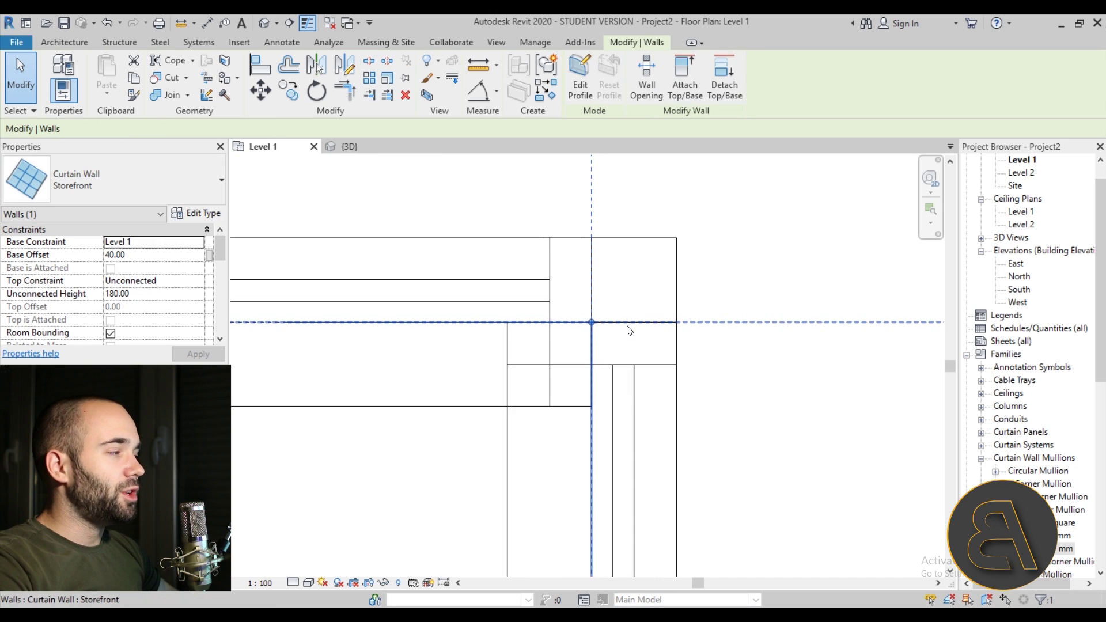
scroll(619, 346, "down", 3)
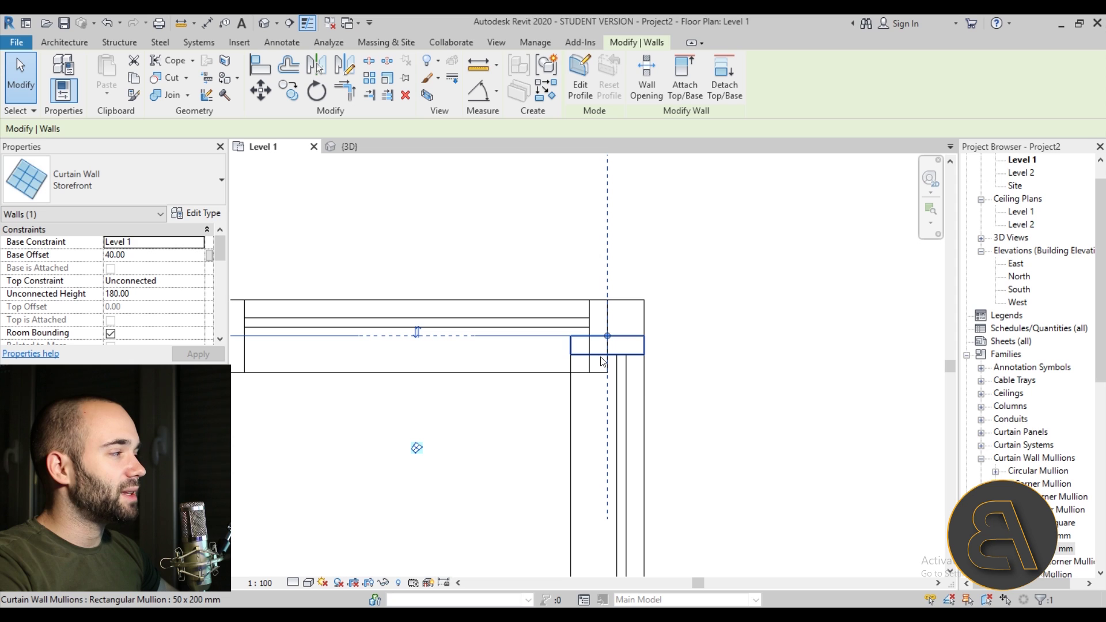
Select the two overlapping 50 x 200 mm mullions at the wall corner and unpin both.
left_click(602, 362)
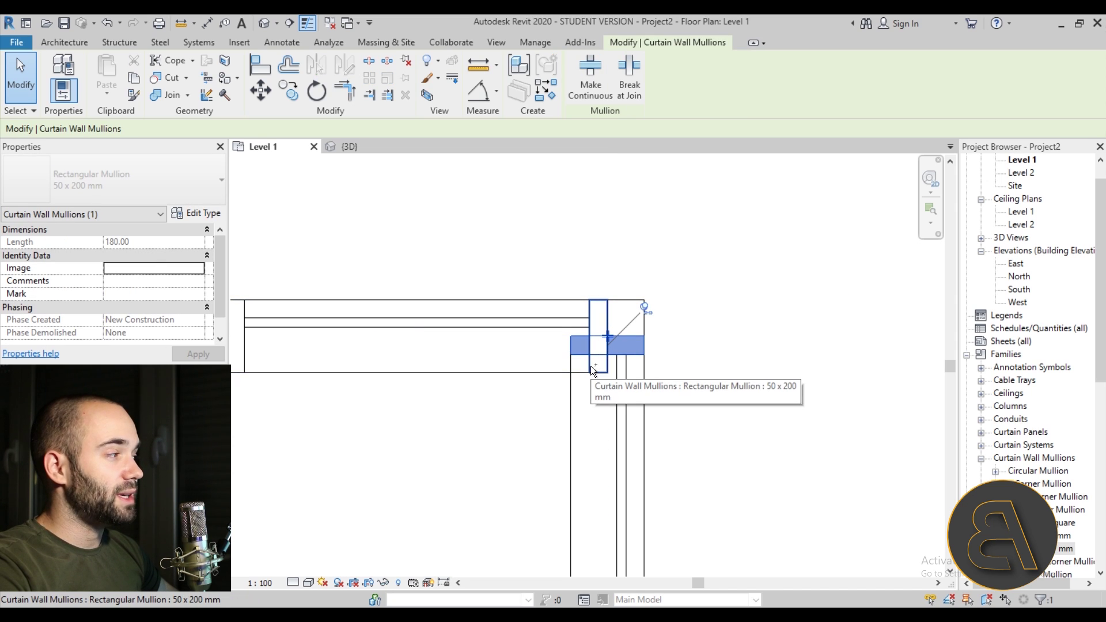
left_click(592, 367, "ctrl")
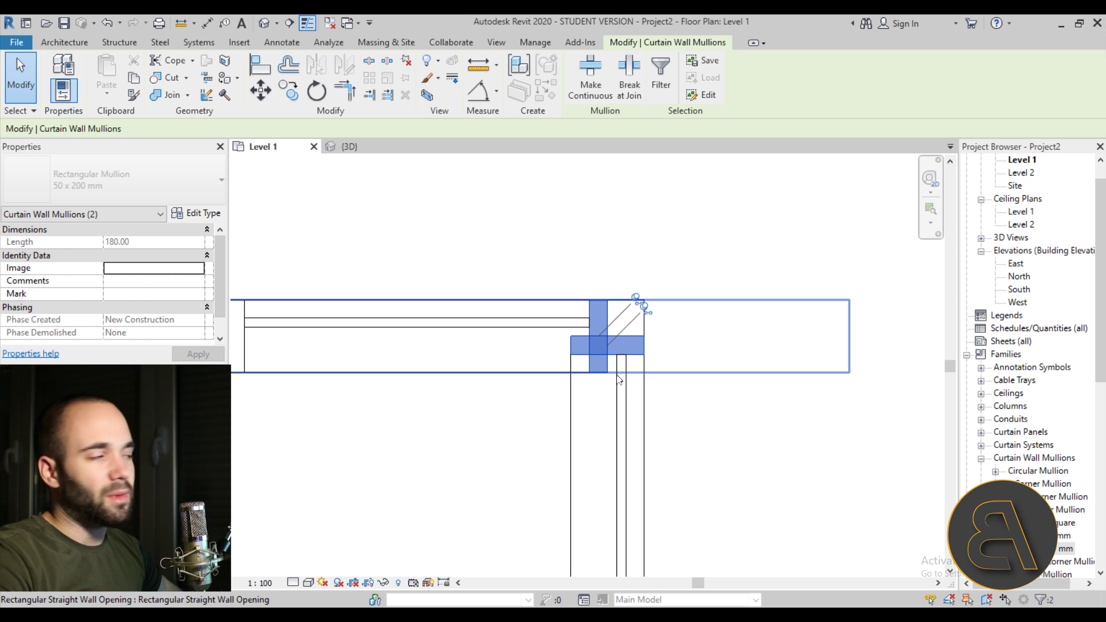
left_click(634, 295)
left_click(648, 310)
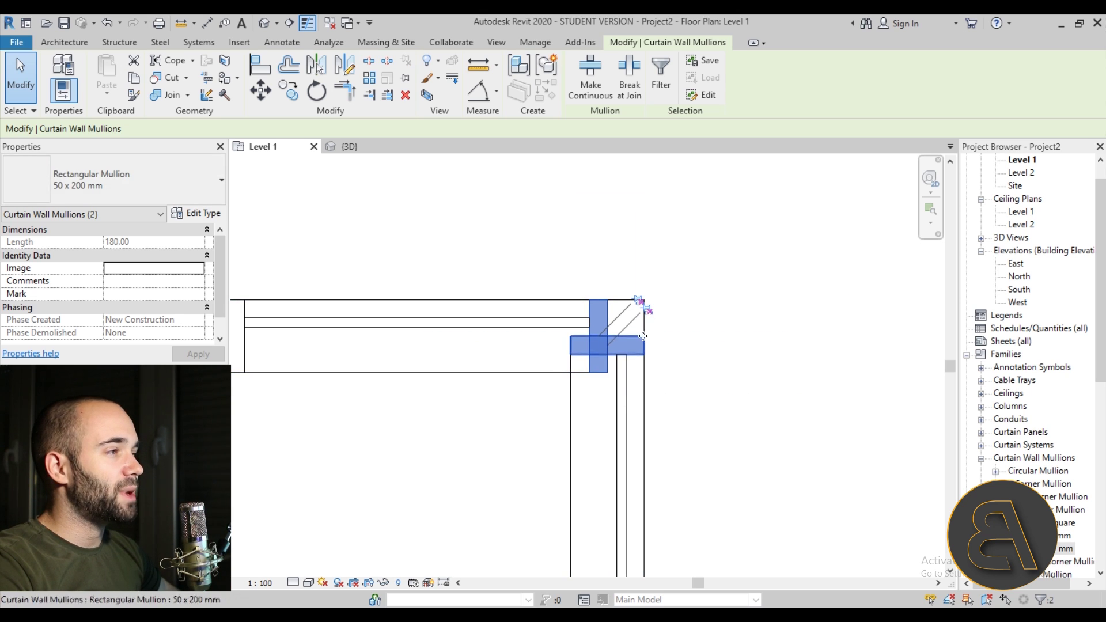
Change the two unpinned corner mullions to the L Corner Mullion type L Mullion 1, deleting the overlapping element.
left_click(165, 192)
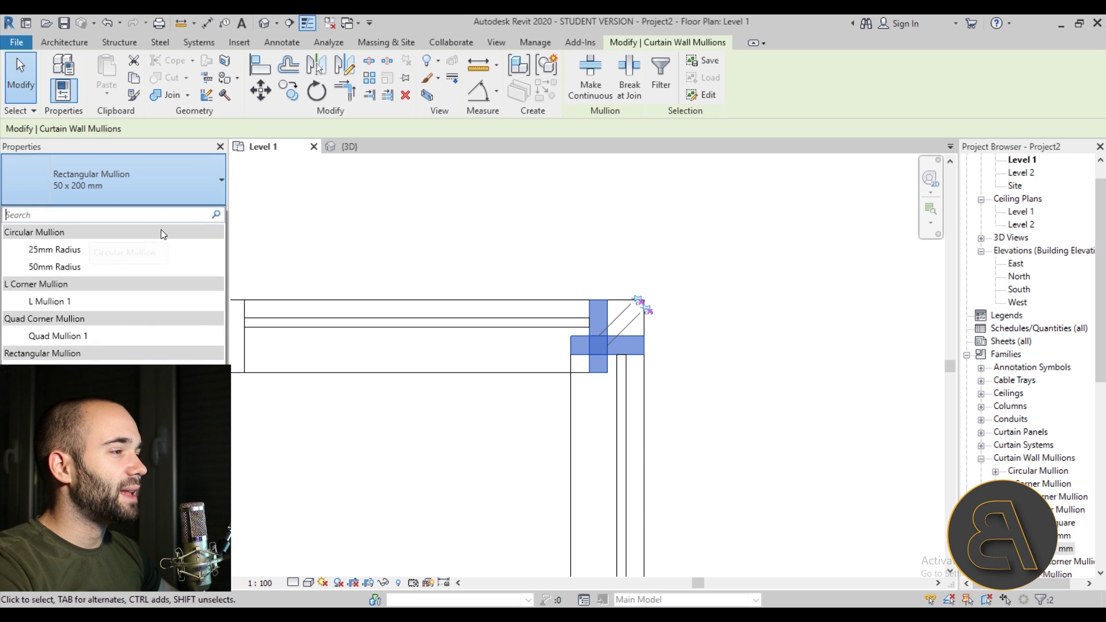
left_click(111, 302)
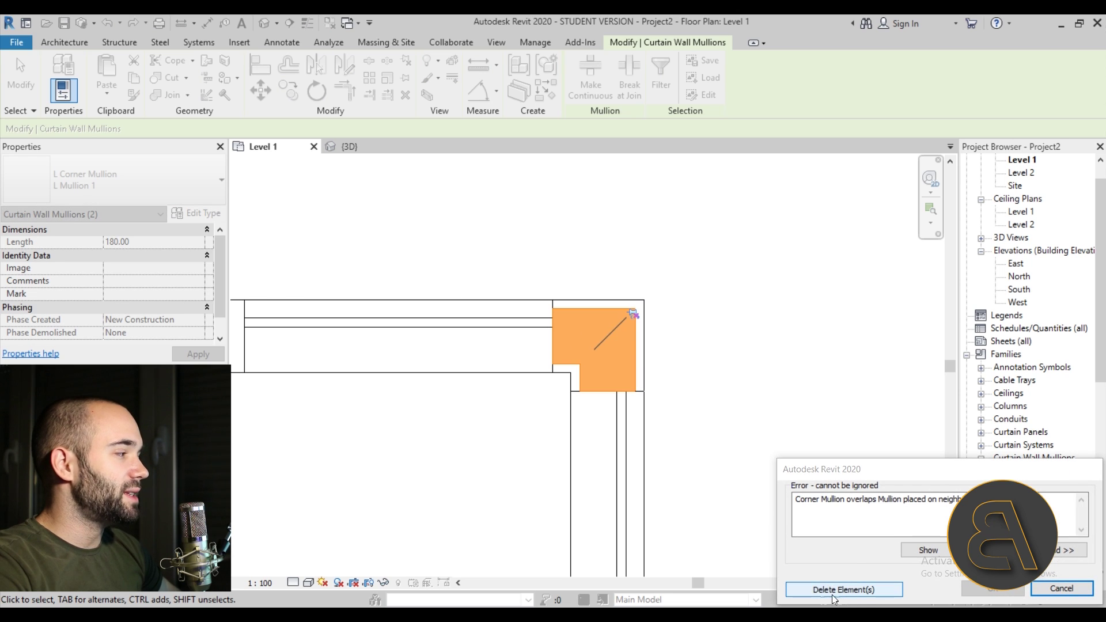
left_click_drag(858, 473, 517, 241)
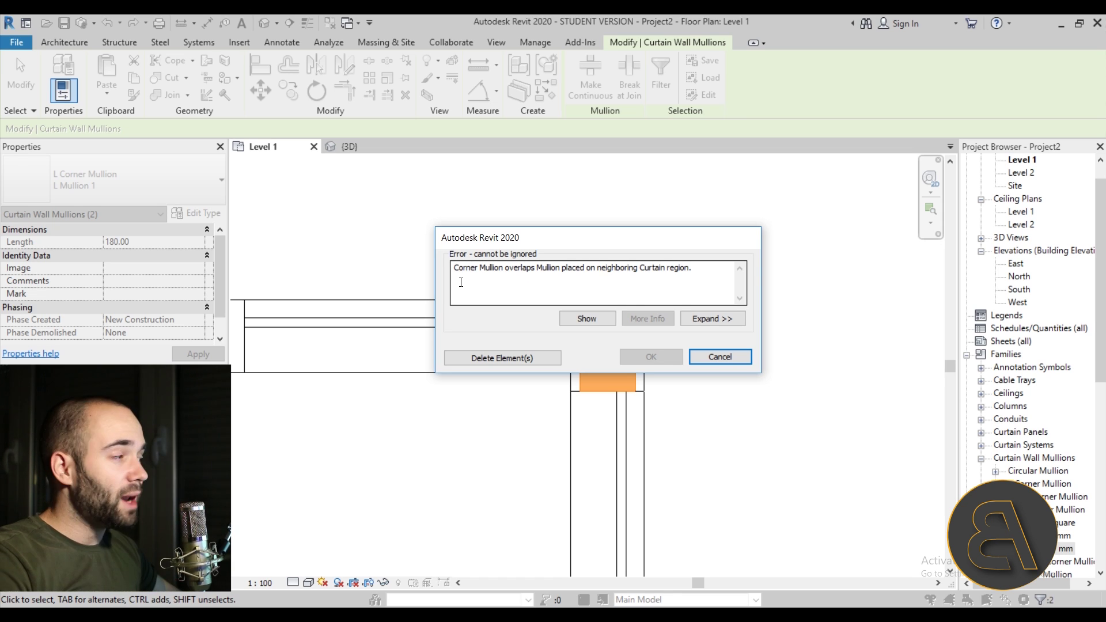
left_click(504, 358)
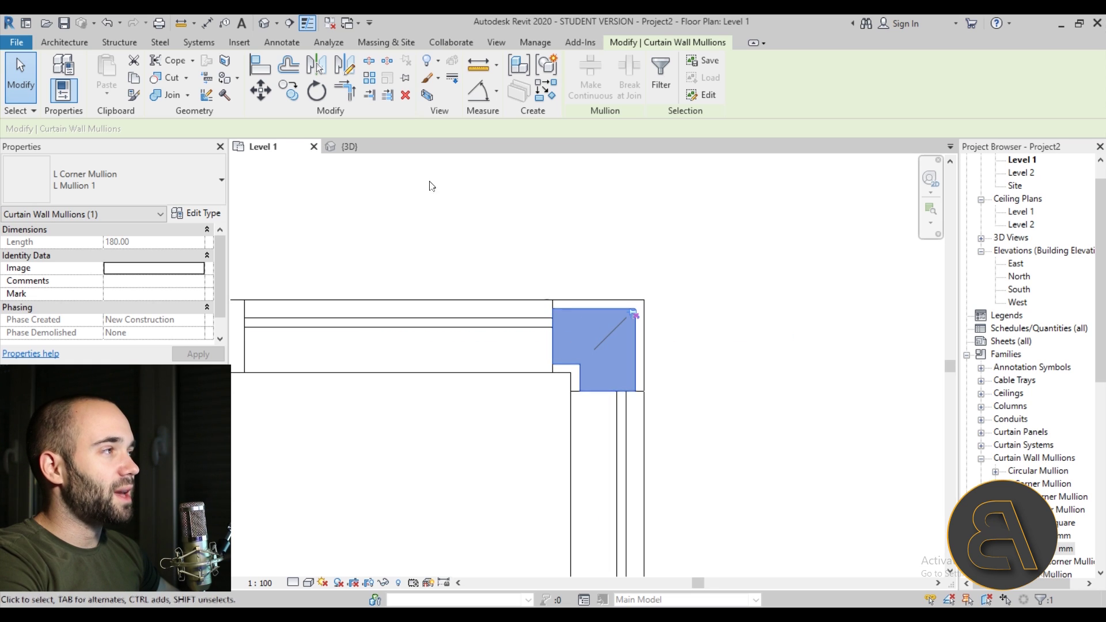
Set the thickness of the L Corner Mullion type L Mullion 1 to 4.
left_click(264, 24)
middle_click_drag(666, 210, 639, 336, "shift")
scroll(638, 334, "up", 2)
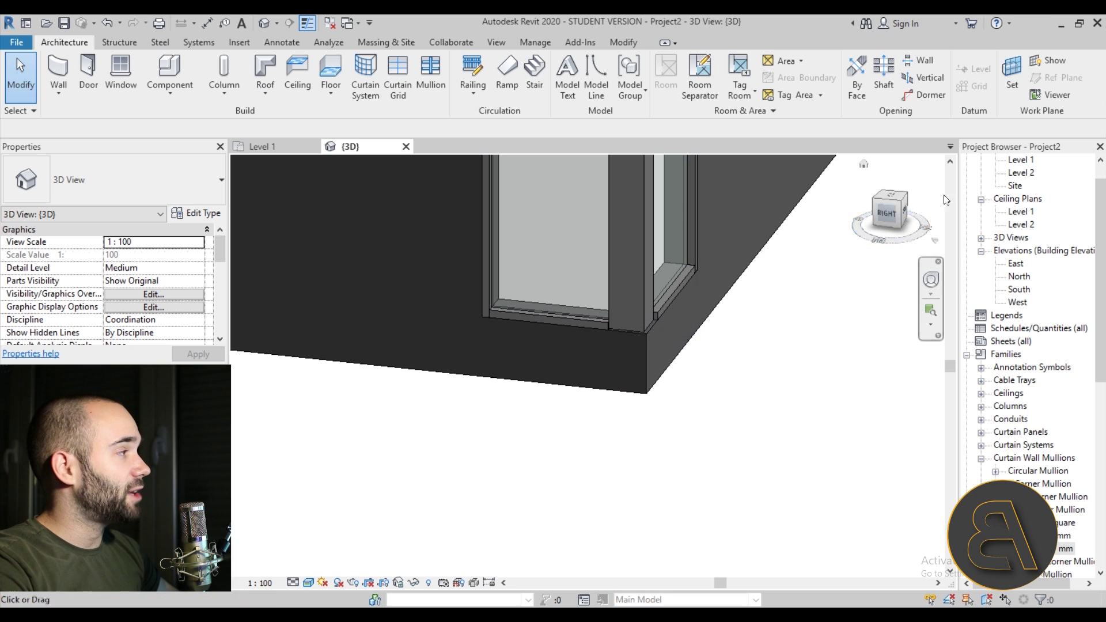
scroll(1008, 357, "down", 4)
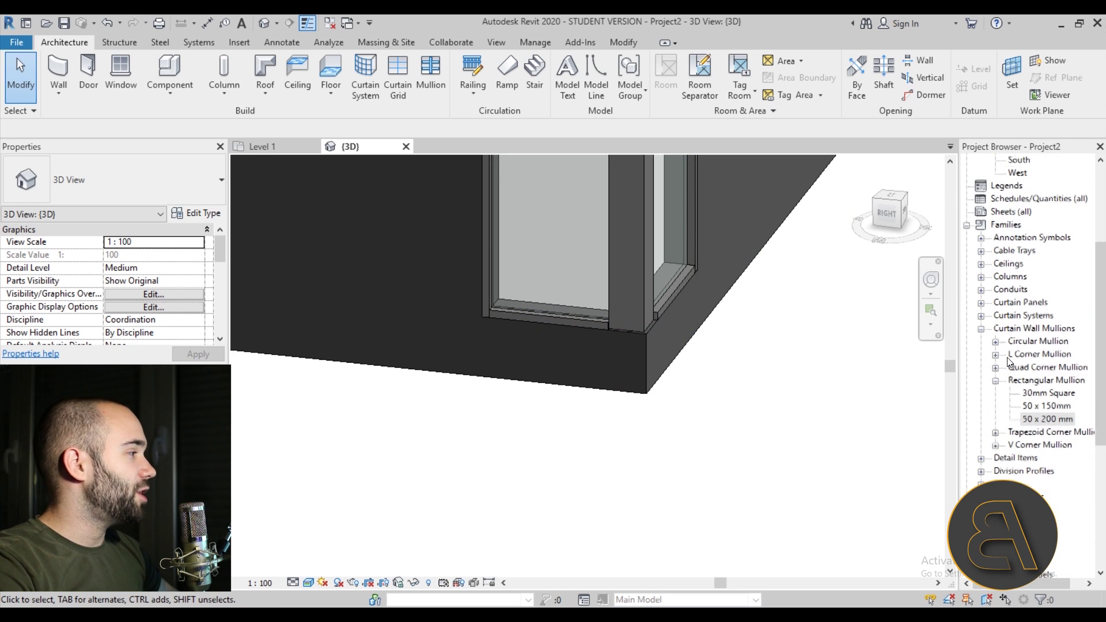
left_click(996, 369)
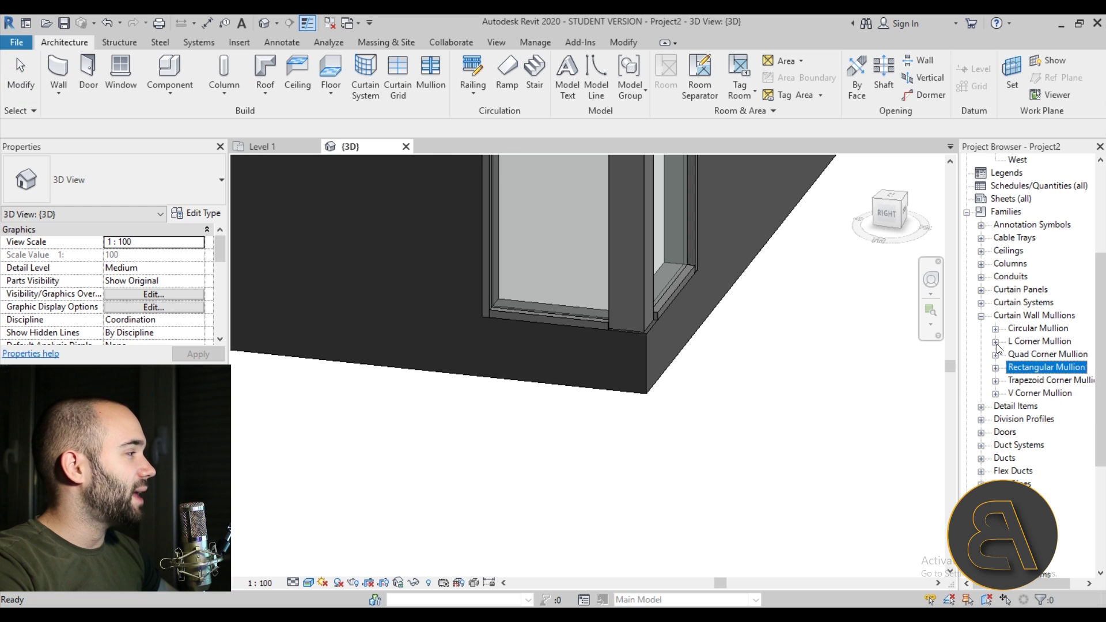
left_click(996, 342)
left_click(1038, 354)
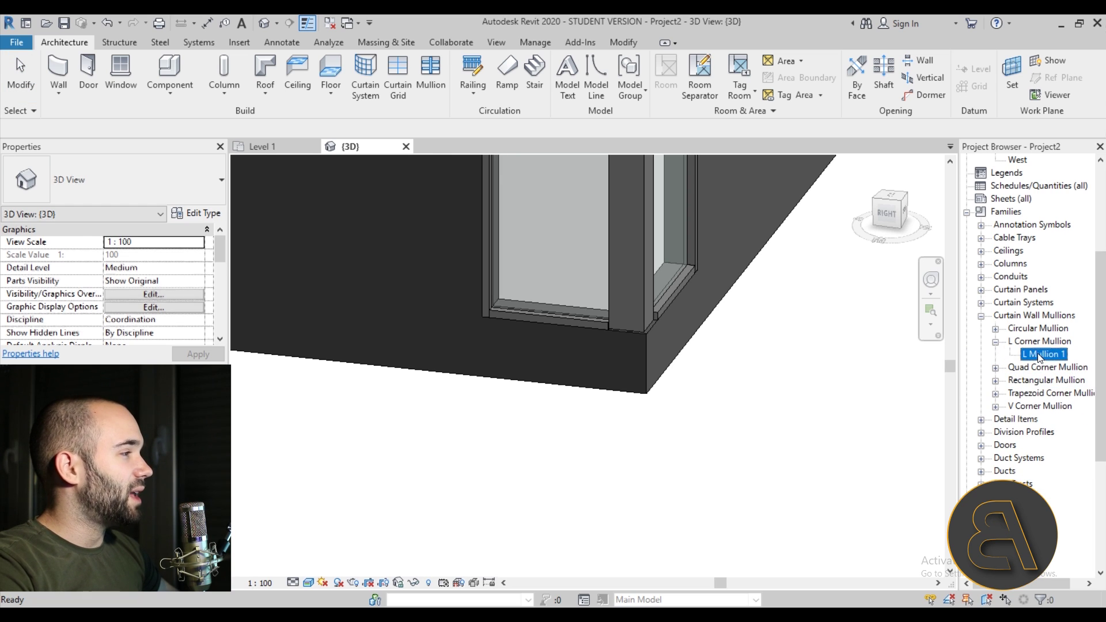
double_click(1038, 353)
left_click(619, 277)
type("4")
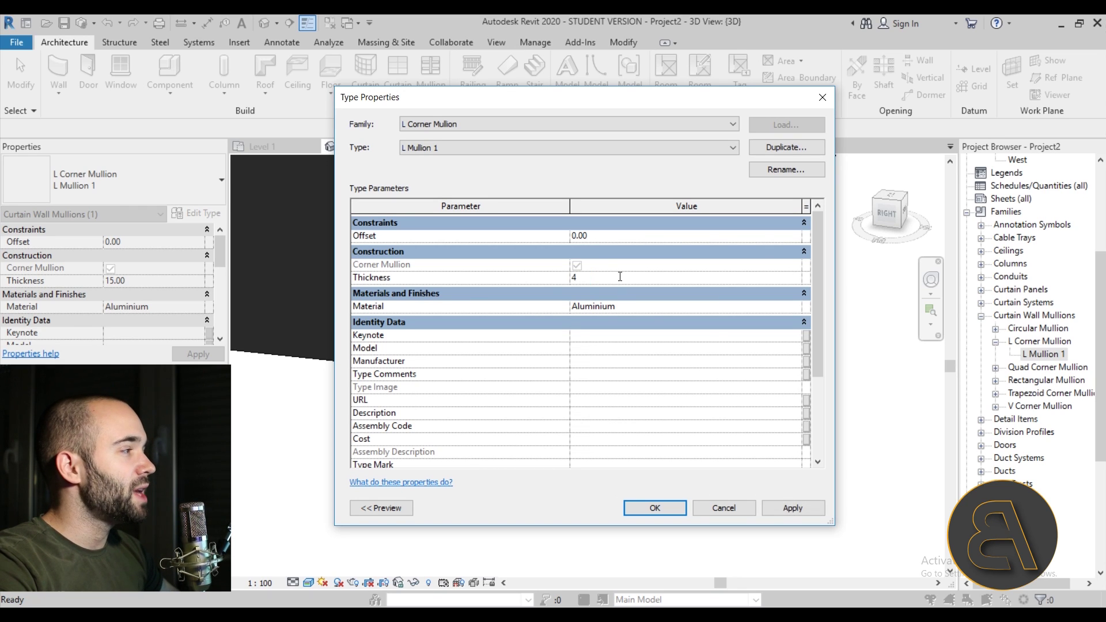
Set the L Mullion 1 type's offset to 4 and apply the type changes.
left_click(601, 237)
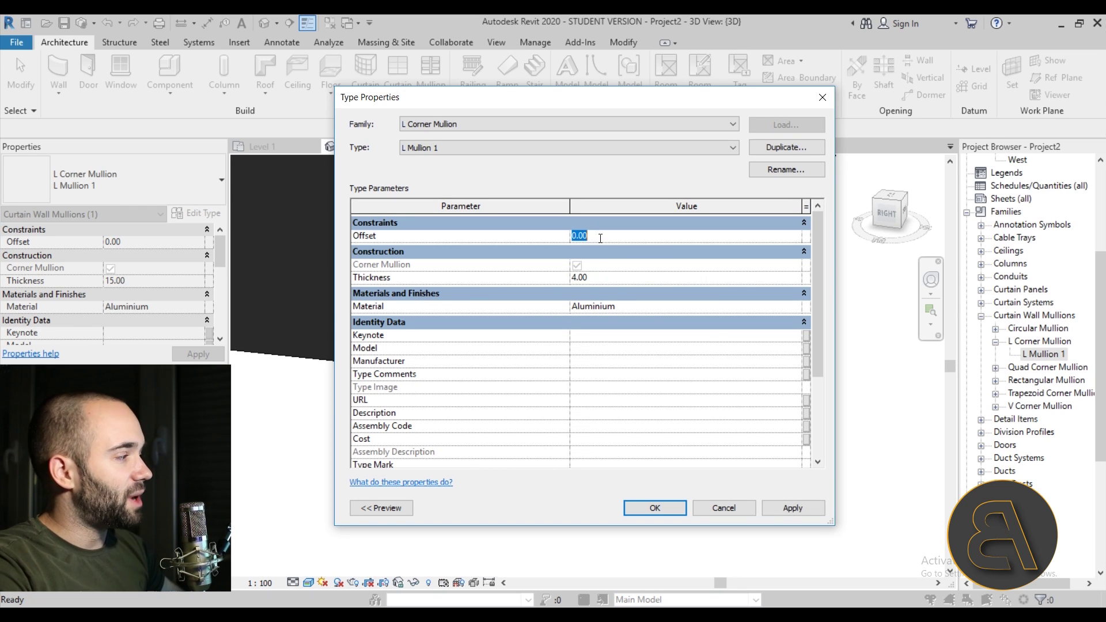
type("4")
left_click(789, 509)
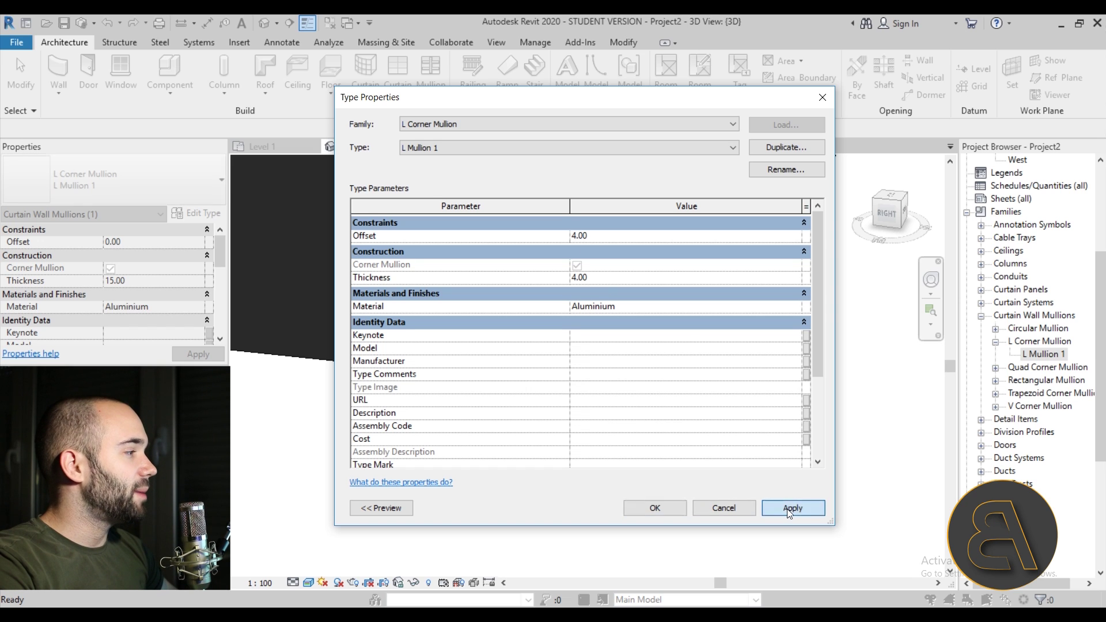
left_click(655, 508)
left_click(678, 511)
Inspect the L corner mullion's fit with the adjoining border mullions in the 3D view and the Level 1 plan.
scroll(633, 329, "up", 3)
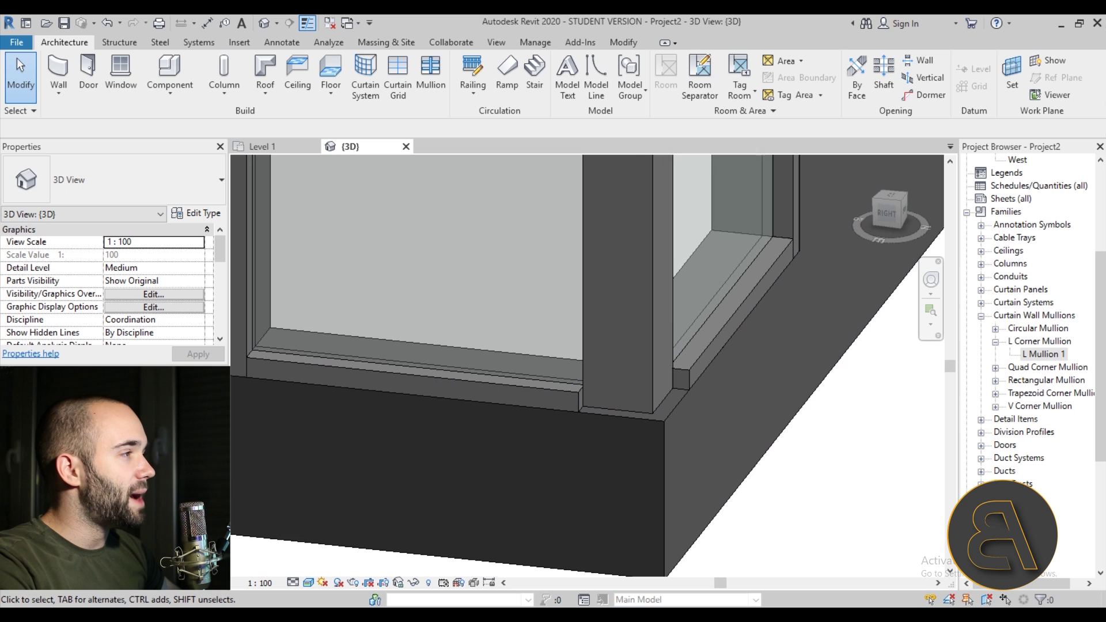
left_click(265, 146)
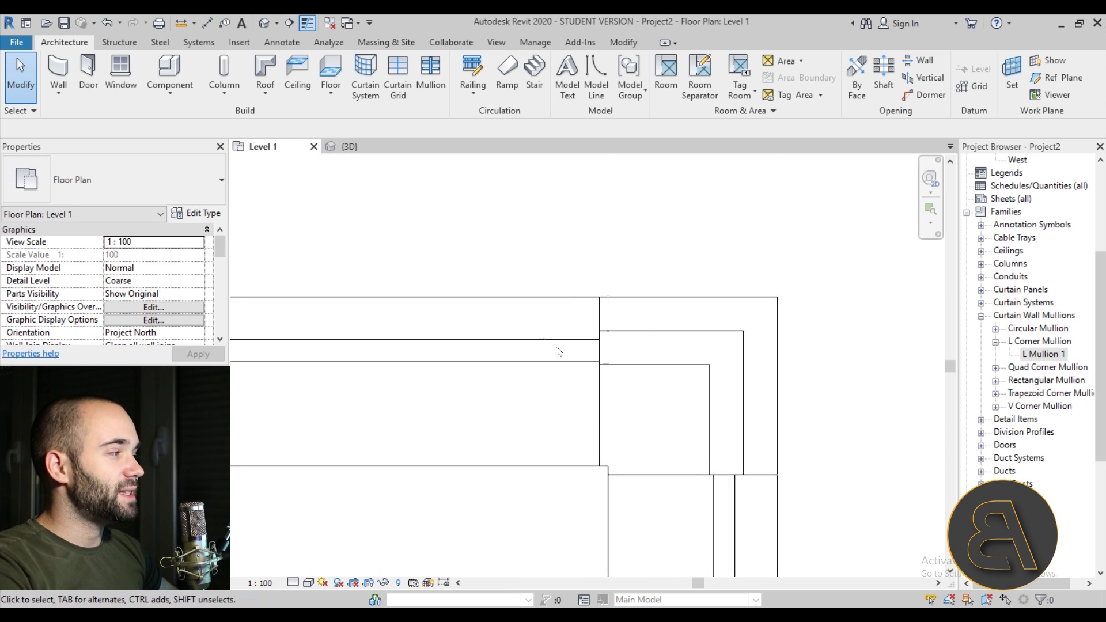
left_click(604, 353)
scroll(587, 372, "down", 2)
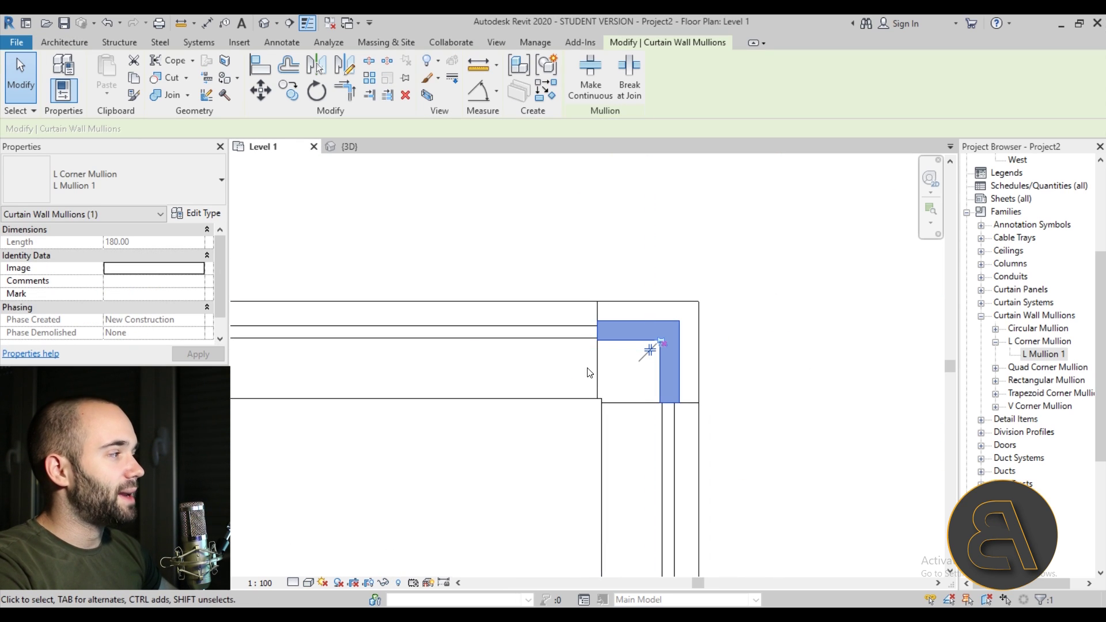
left_click(264, 24)
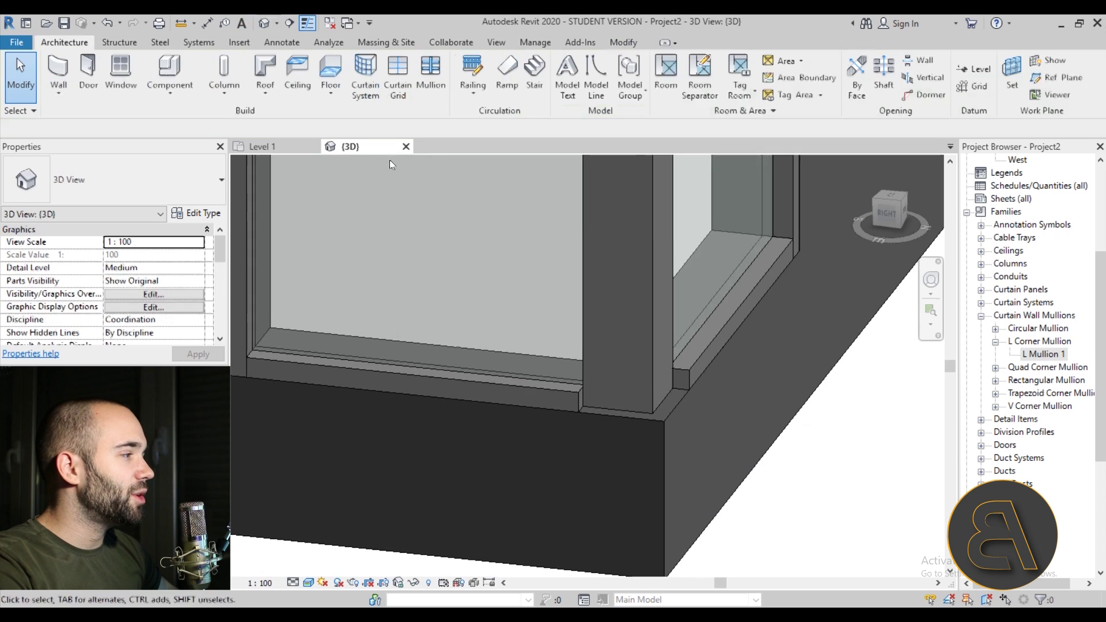
middle_click_drag(507, 375, 509, 447, "shift")
scroll(529, 264, "up", 5)
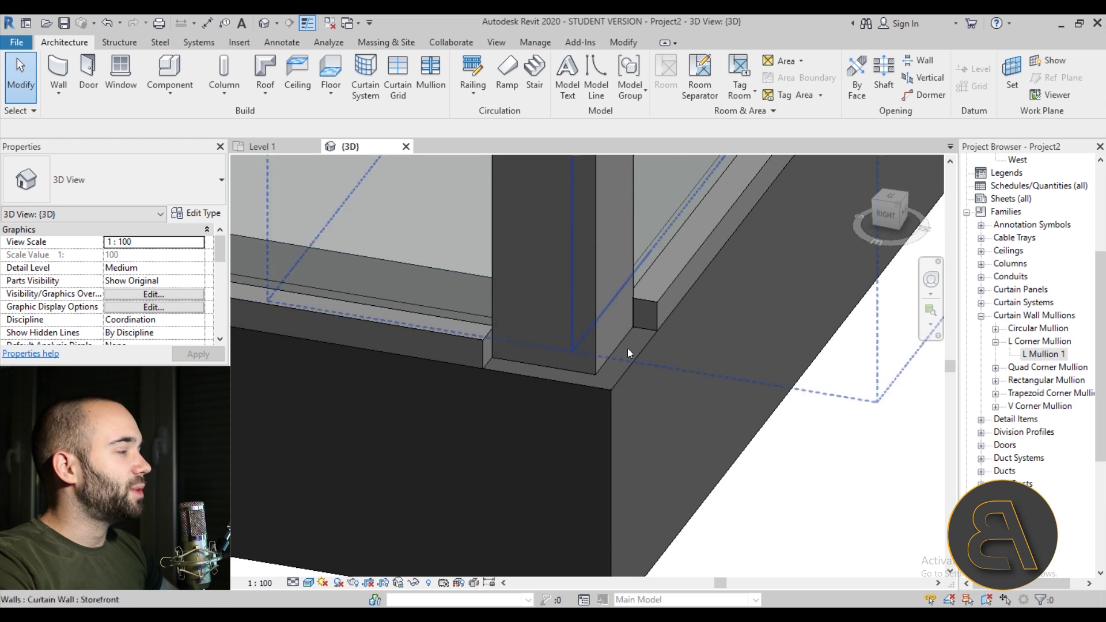
scroll(619, 328, "down", 3)
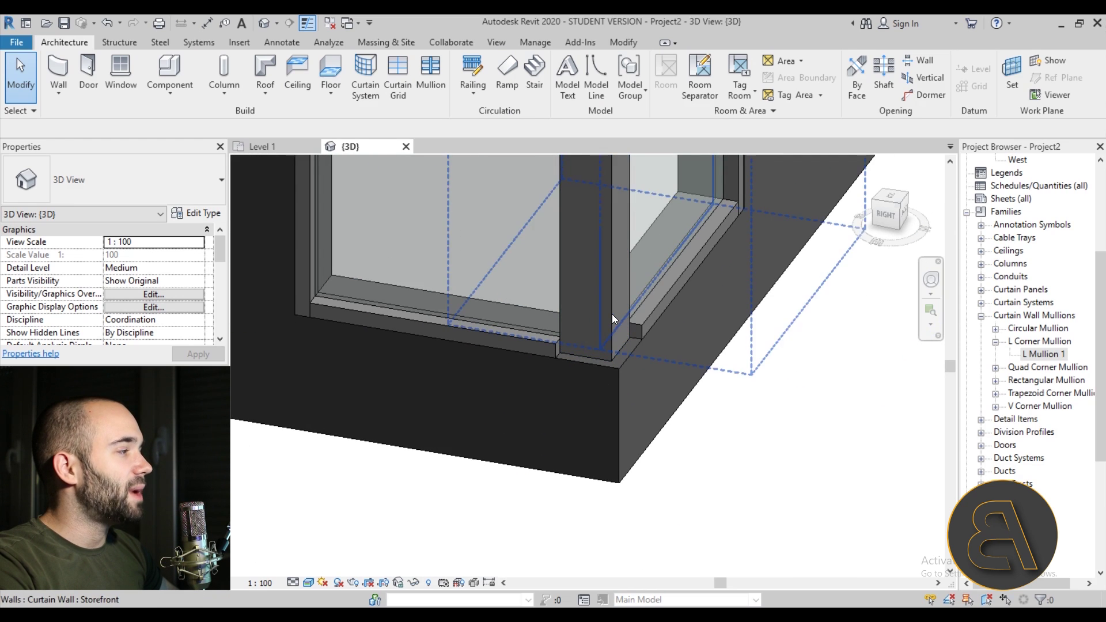
Toggle the L corner mullion's joins at its bottom and top ends so it stops at the horizontal border mullions.
left_click(610, 314)
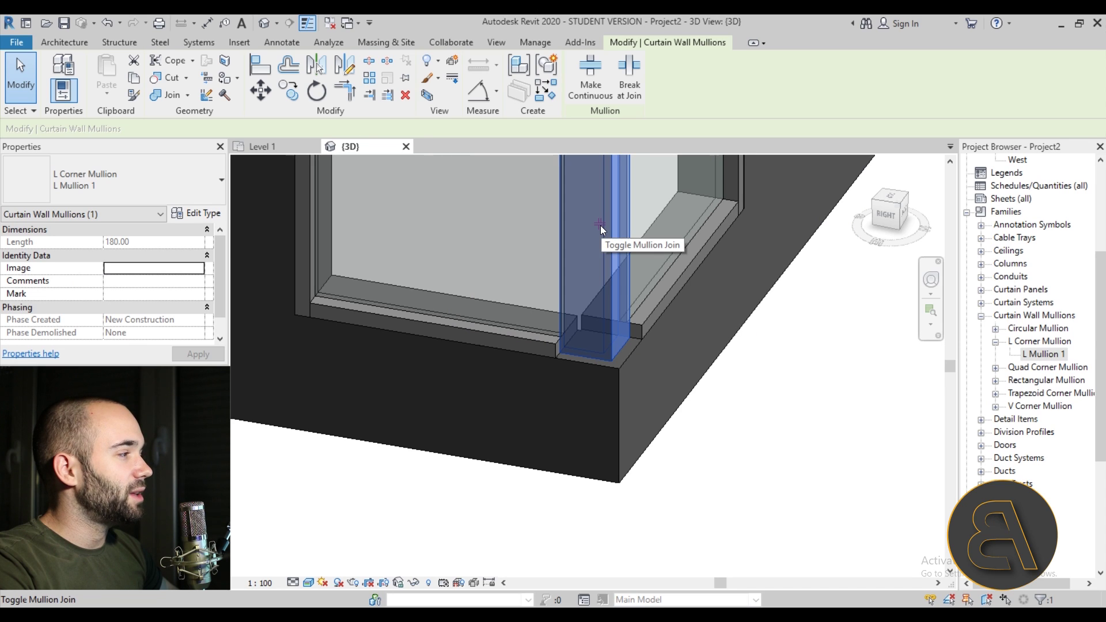
key("Escape")
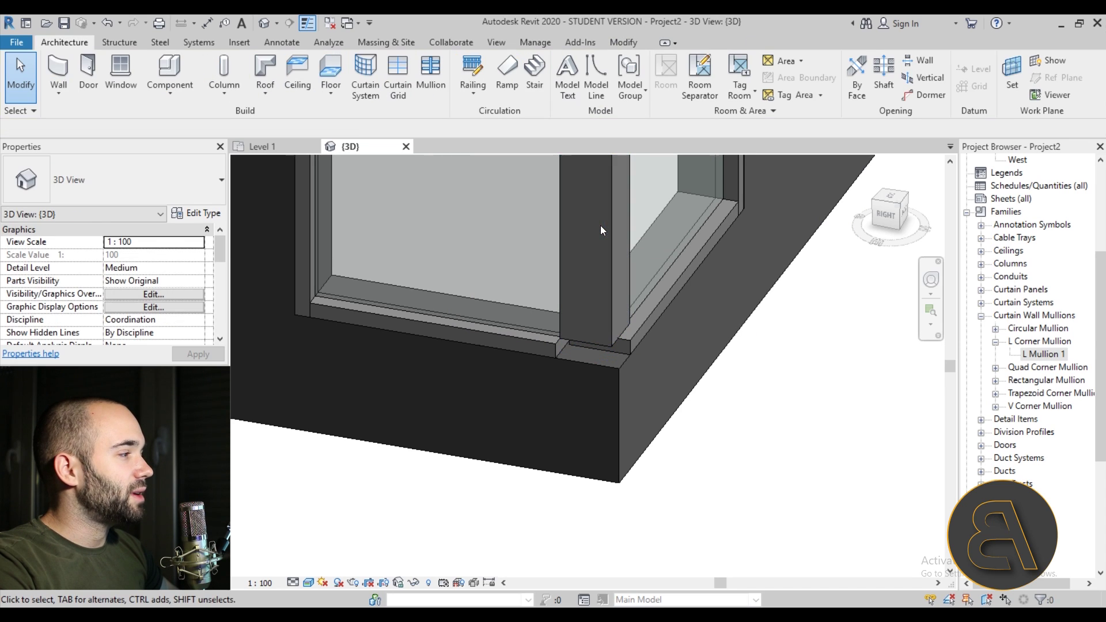
scroll(552, 337, "down", 3)
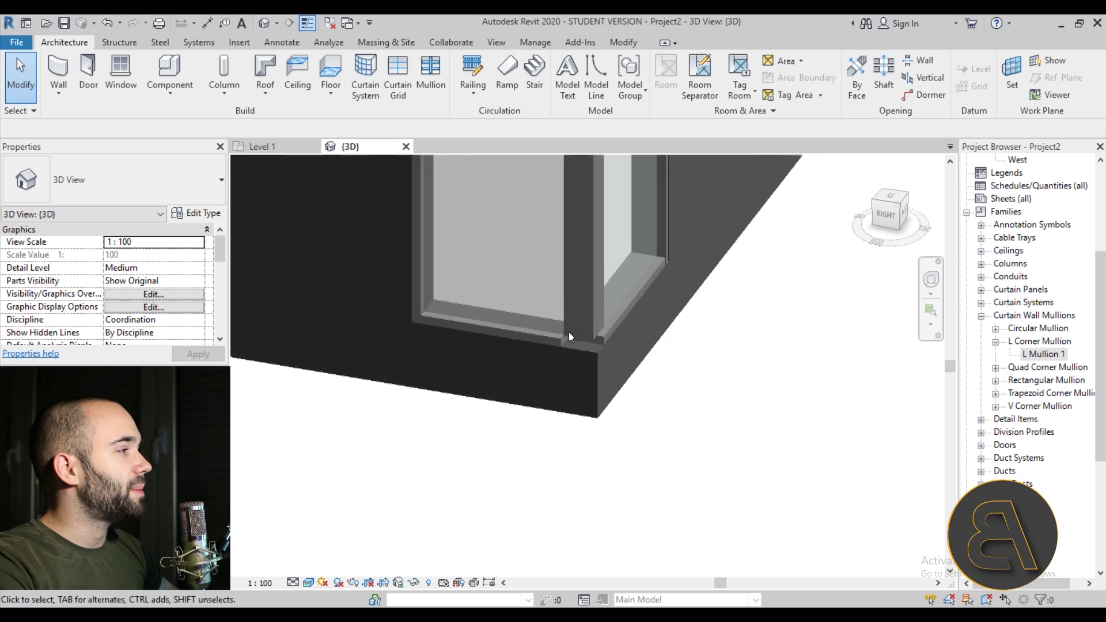
middle_click_drag(566, 420, 578, 559, "shift")
scroll(538, 367, "up", 5)
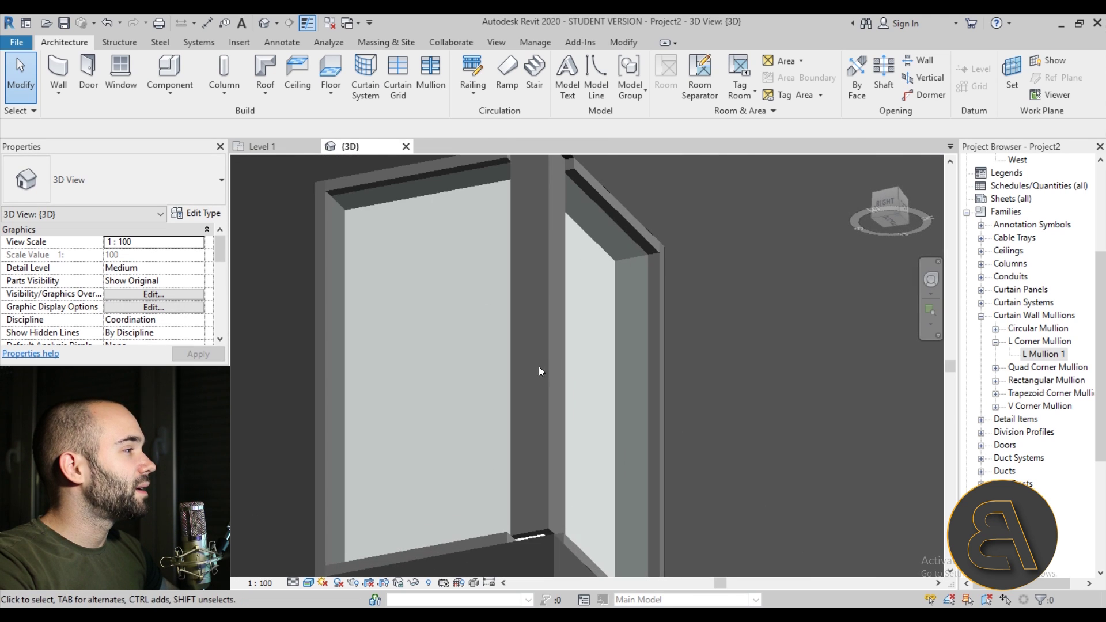
left_click(548, 285)
middle_click_drag(547, 284, 541, 354, "shift")
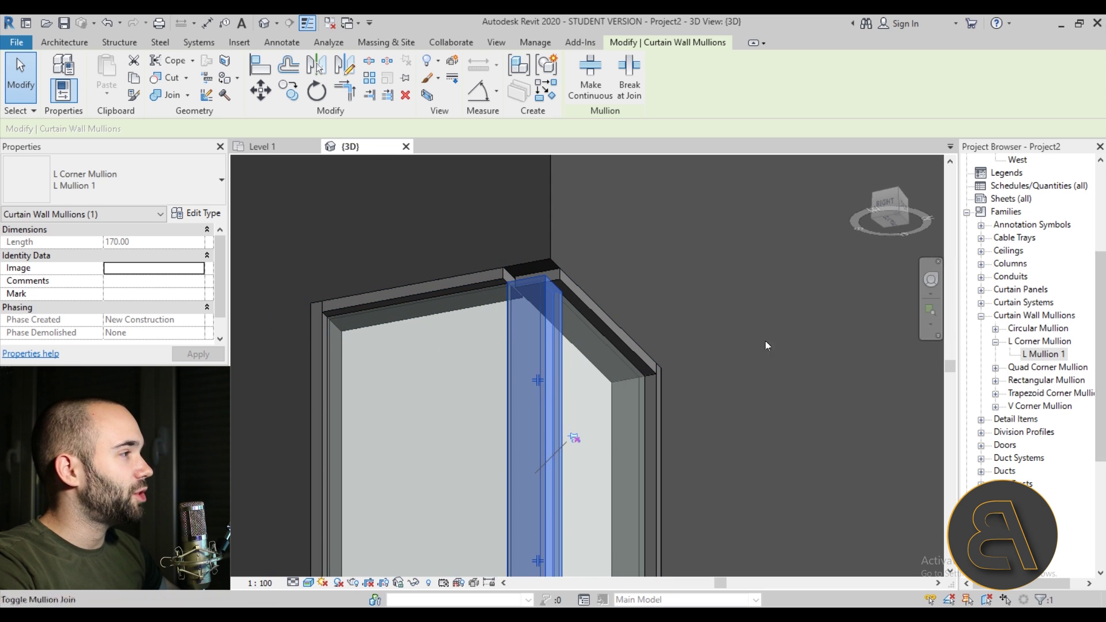
Try to adjust the end of the Storefront wall at the corner in the Level 1 plan.
left_click(260, 146)
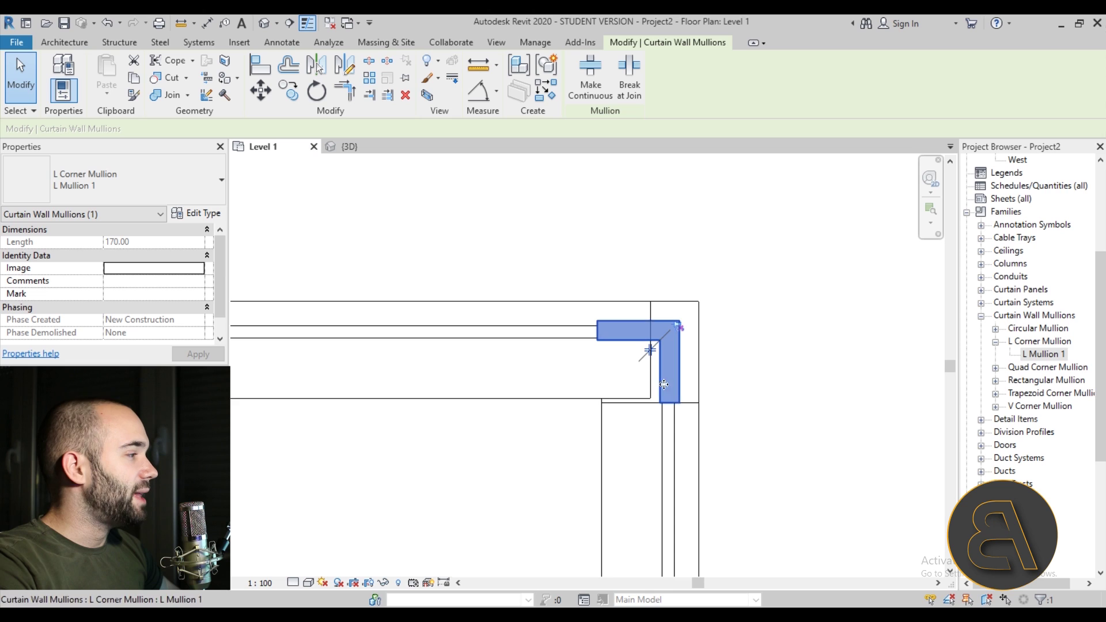
key("Escape")
double_click(644, 450)
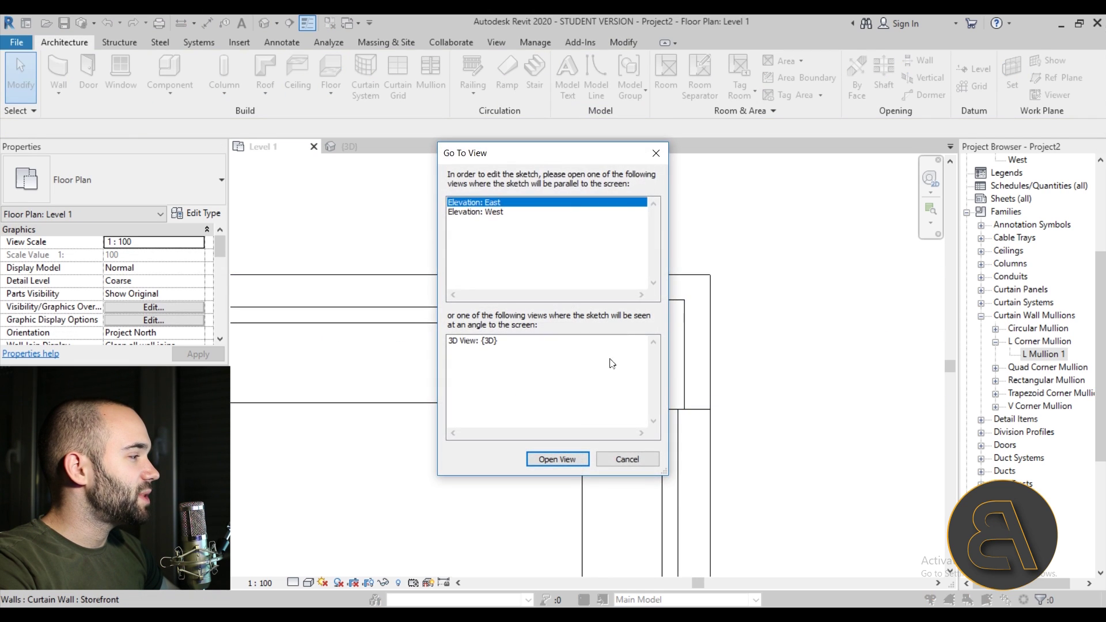
left_click(627, 456)
left_click(648, 452)
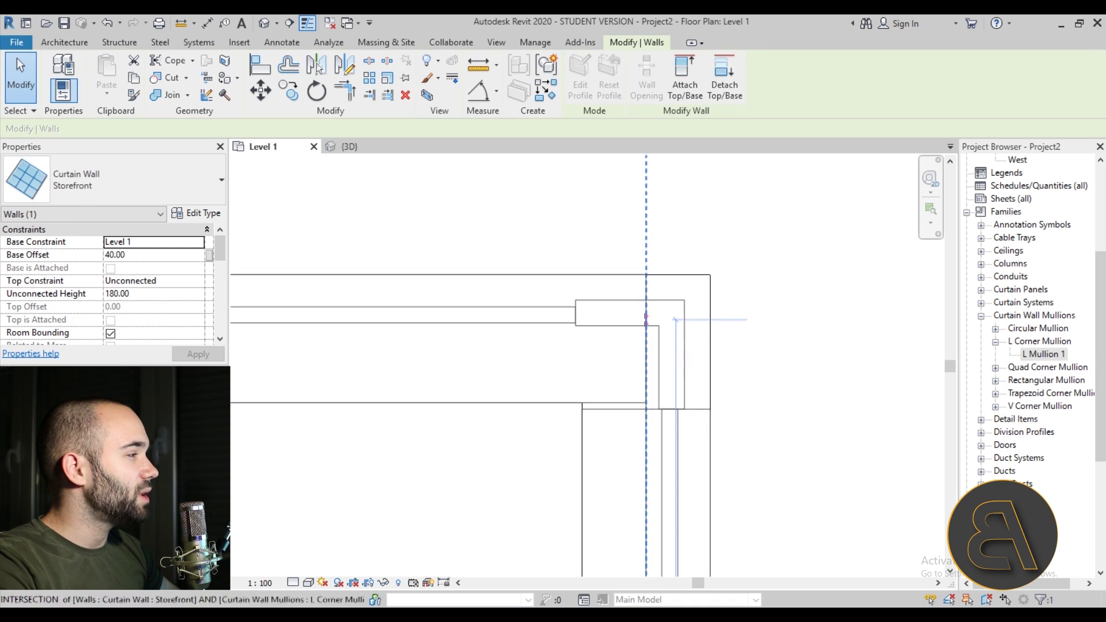
left_click(646, 322)
left_click(645, 316)
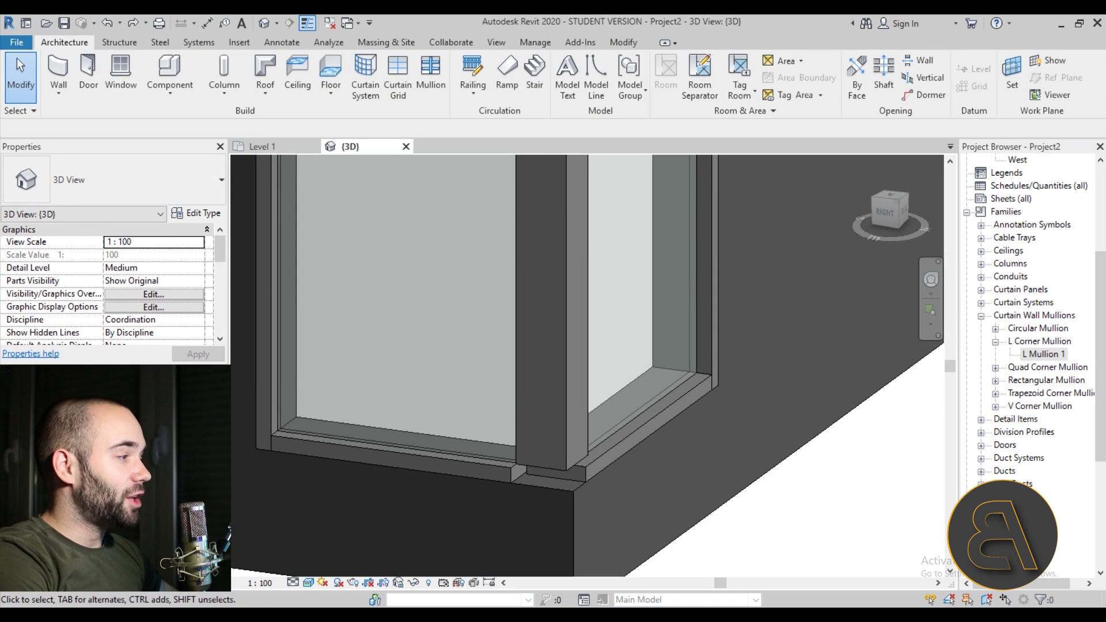
Toggle the corner-side join of the bottom 50 x 200 mm border mullion so it extends to the wall corner.
scroll(524, 427, "up", 3)
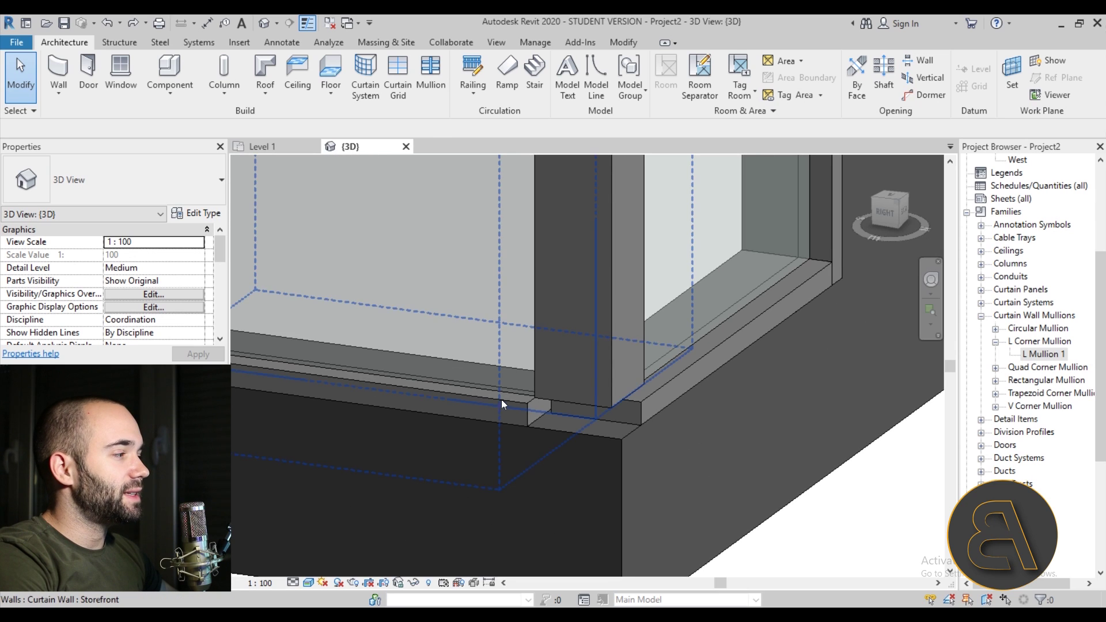
left_click(468, 395)
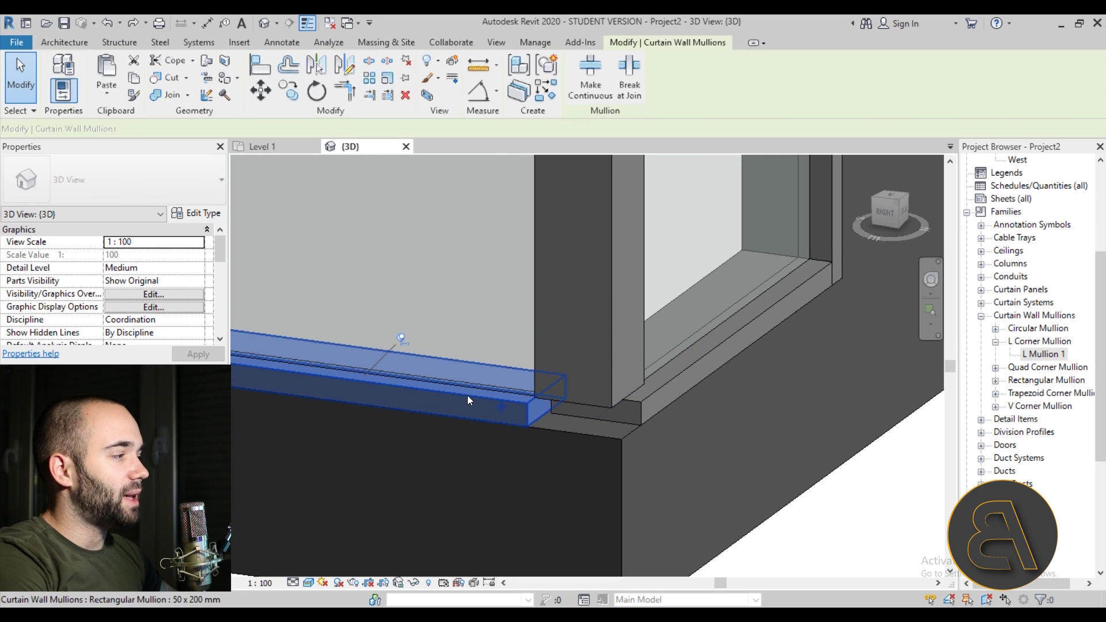
left_click(498, 405)
scroll(510, 331, "down", 3)
scroll(564, 371, "up", 2)
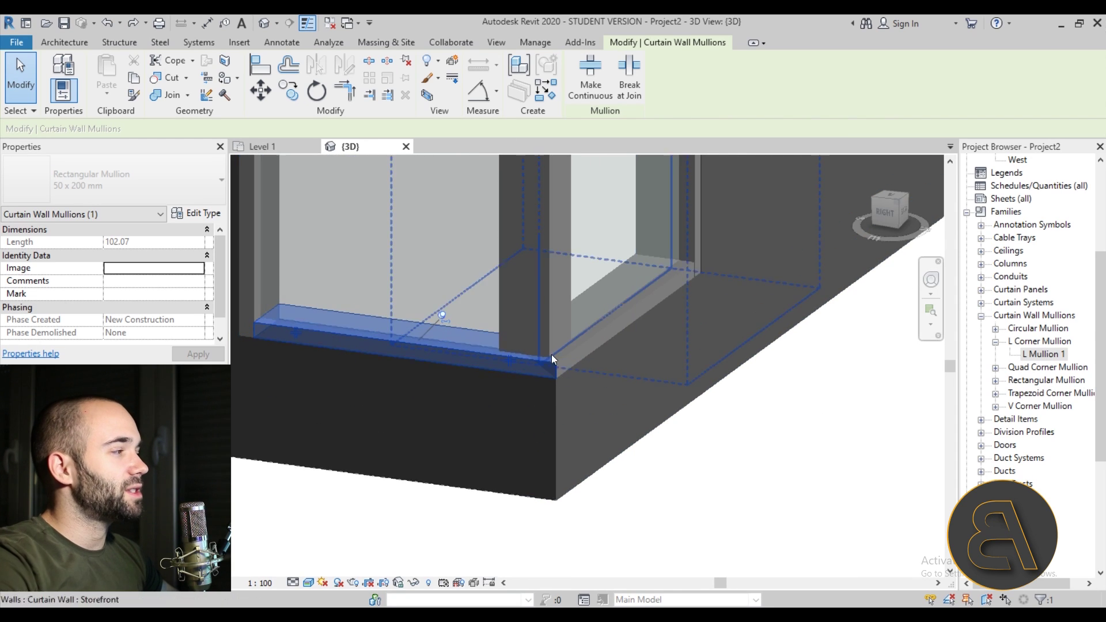
Toggle the corner-side join of the top 50 x 200 mm border mullion so it extends to the wall corner.
middle_click_drag(569, 391, 586, 508, "shift")
scroll(586, 507, "down", 3)
middle_click_drag(558, 427, 536, 300, "shift")
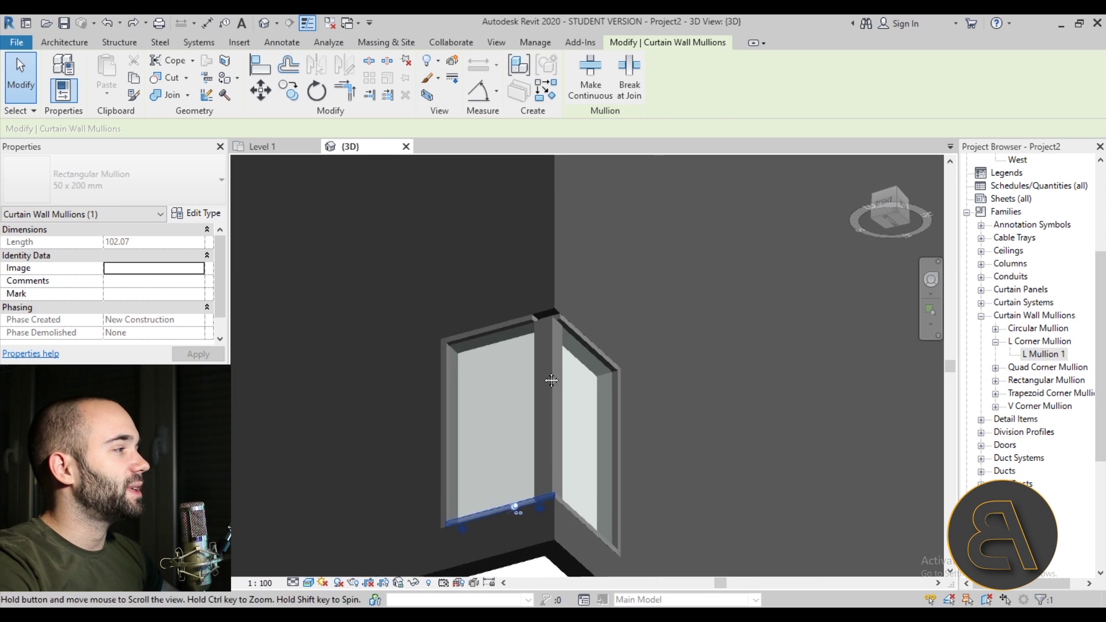
scroll(528, 319, "up", 5)
left_click(538, 320)
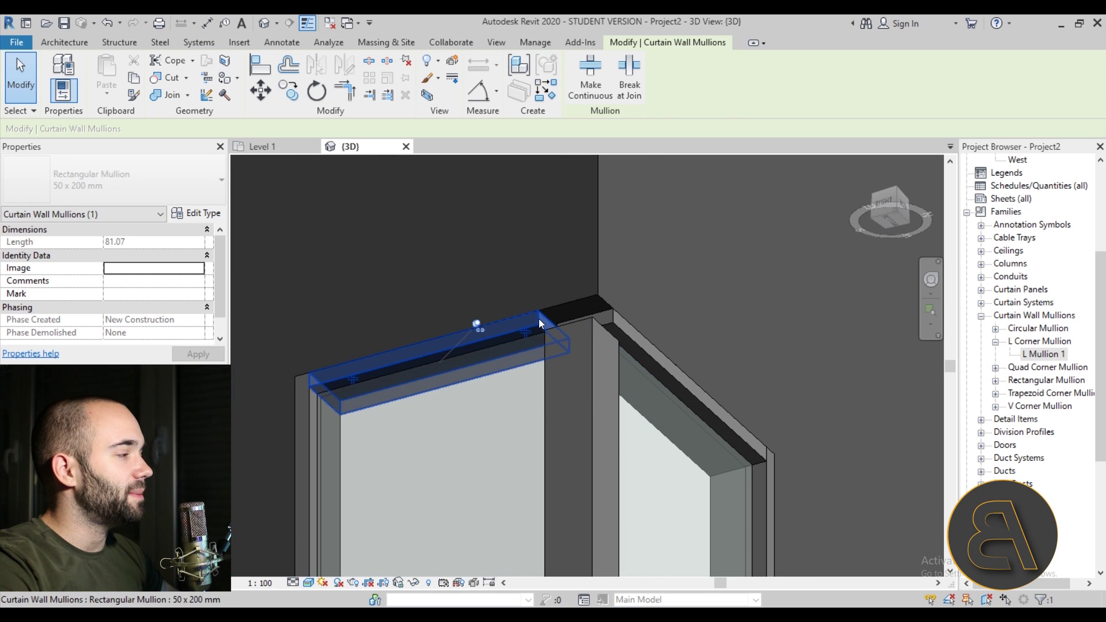
left_click(524, 334)
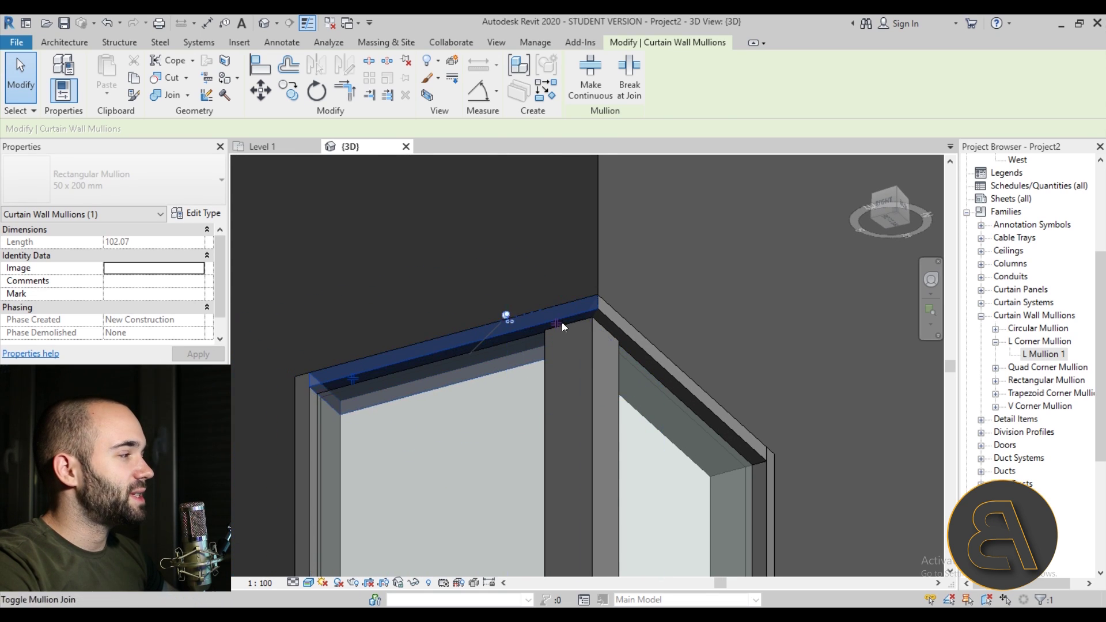
scroll(547, 293, "down", 2)
scroll(548, 302, "up", 2)
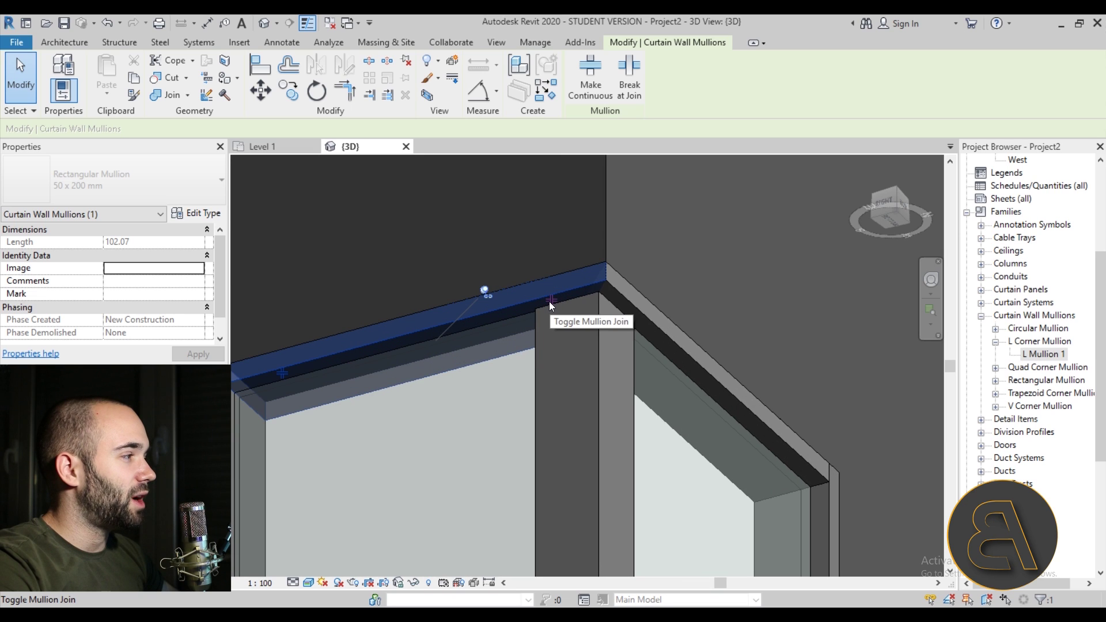
scroll(548, 302, "down", 3)
middle_click_drag(548, 302, 548, 189, "shift")
middle_click_drag(539, 497, 570, 501, "shift")
key("Escape")
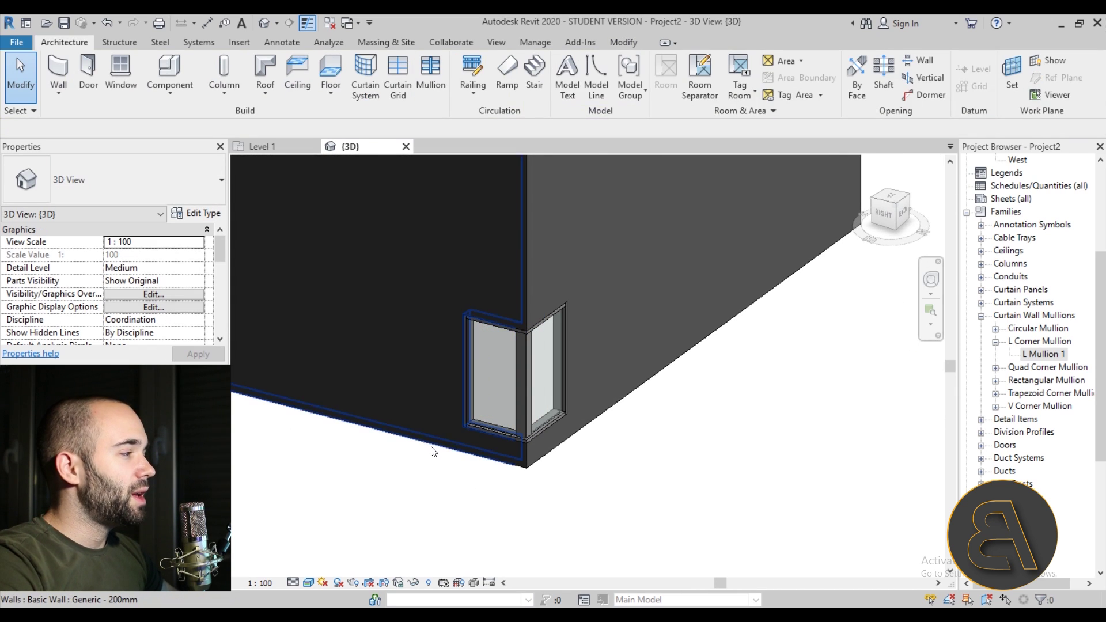
Find Gypsum Wall Board by searching materials for "white" and assign it to the Generic - 200mm wall type's structure layer.
left_click(445, 461)
left_click(202, 213)
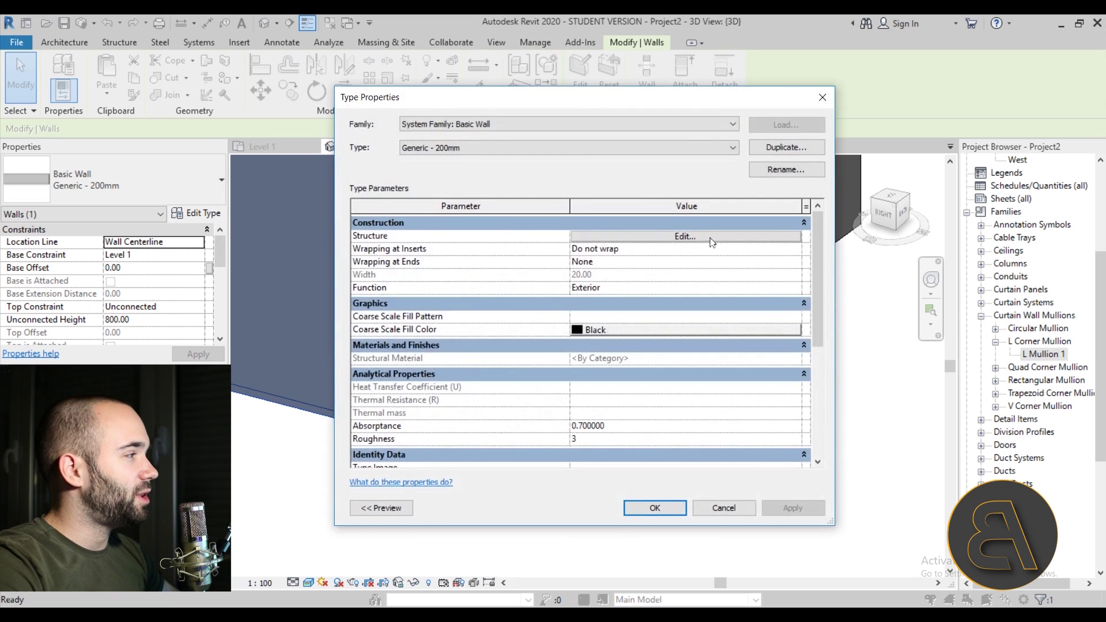
left_click(684, 236)
left_click(574, 246)
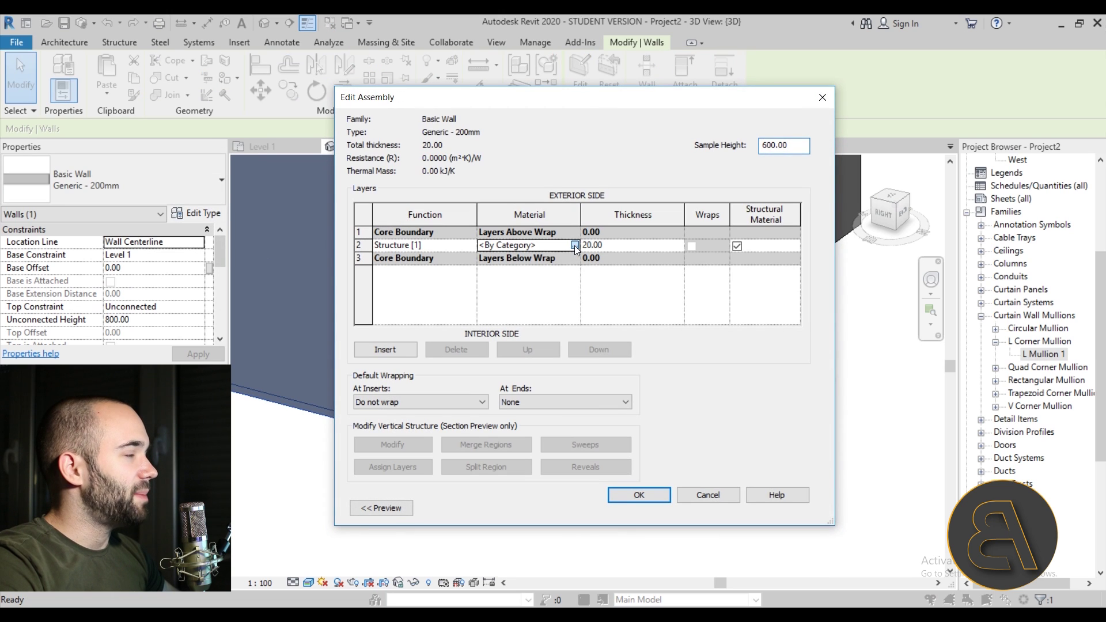
left_click(574, 246)
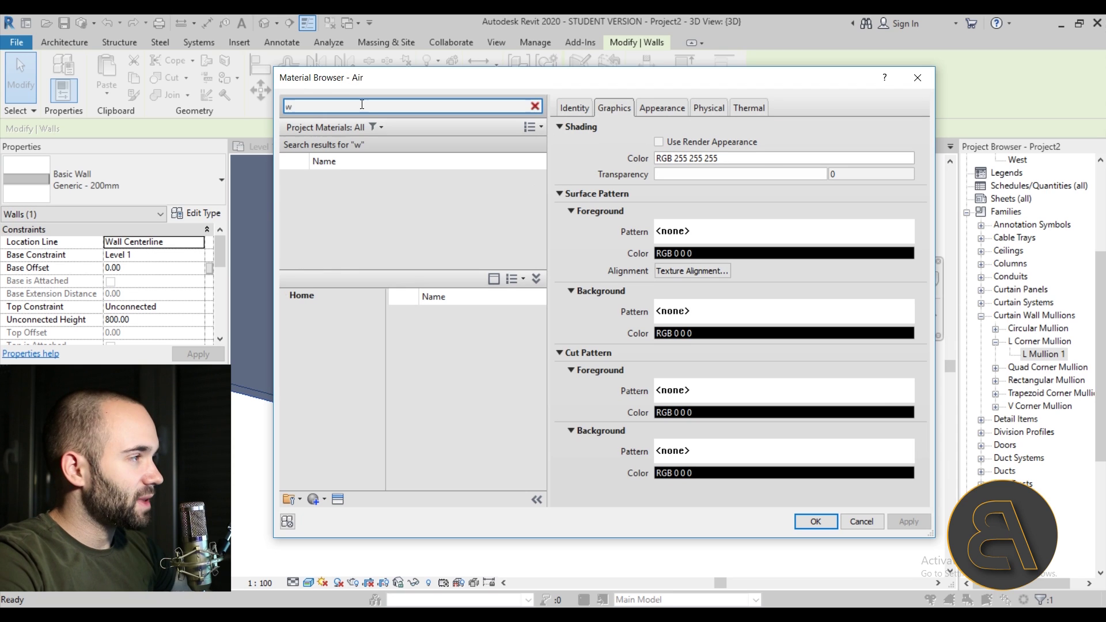
scroll(362, 217, "down", 1)
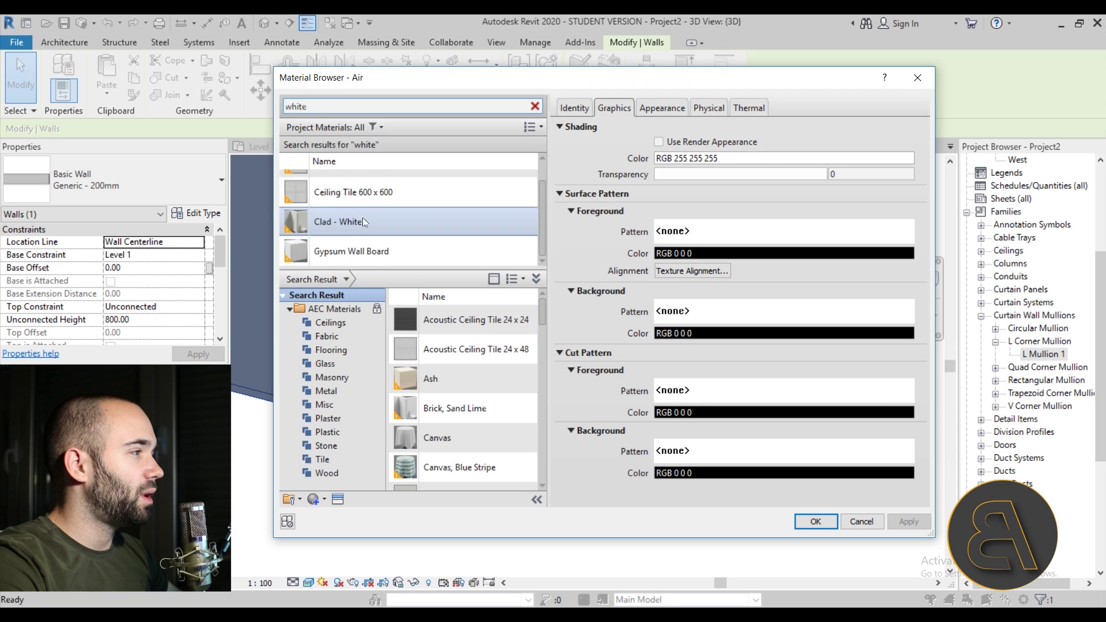
double_click(346, 259)
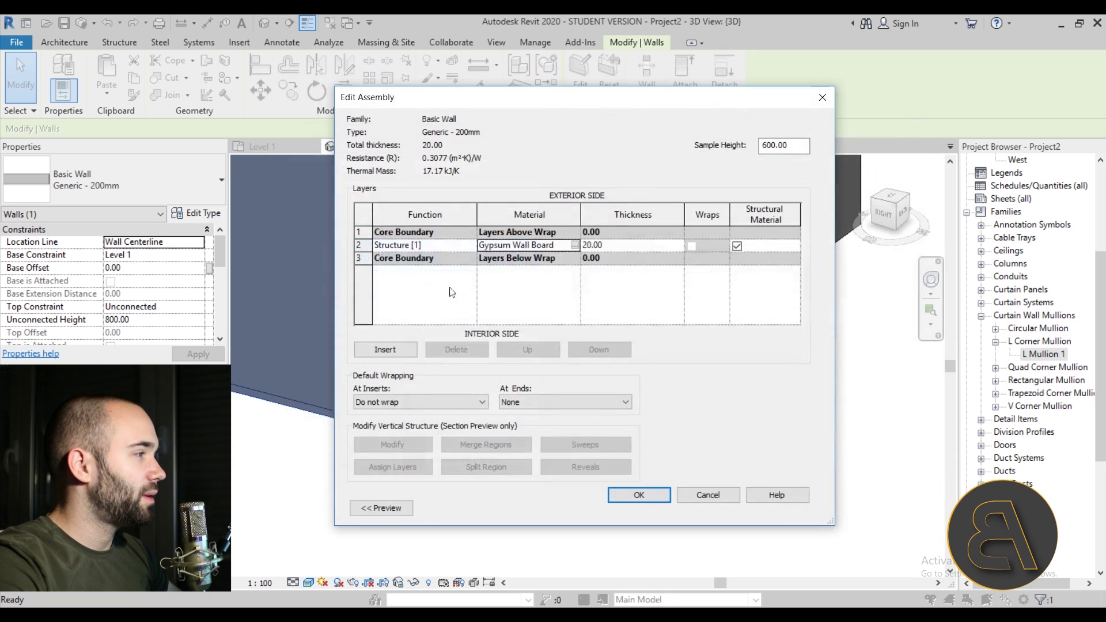
Close the Generic - 200mm wall's assembly and type settings, and inspect the Storefront curtain wall at the corner.
left_click(718, 496)
left_click(668, 500)
left_click(676, 486)
middle_click_drag(662, 427, 554, 461, "shift")
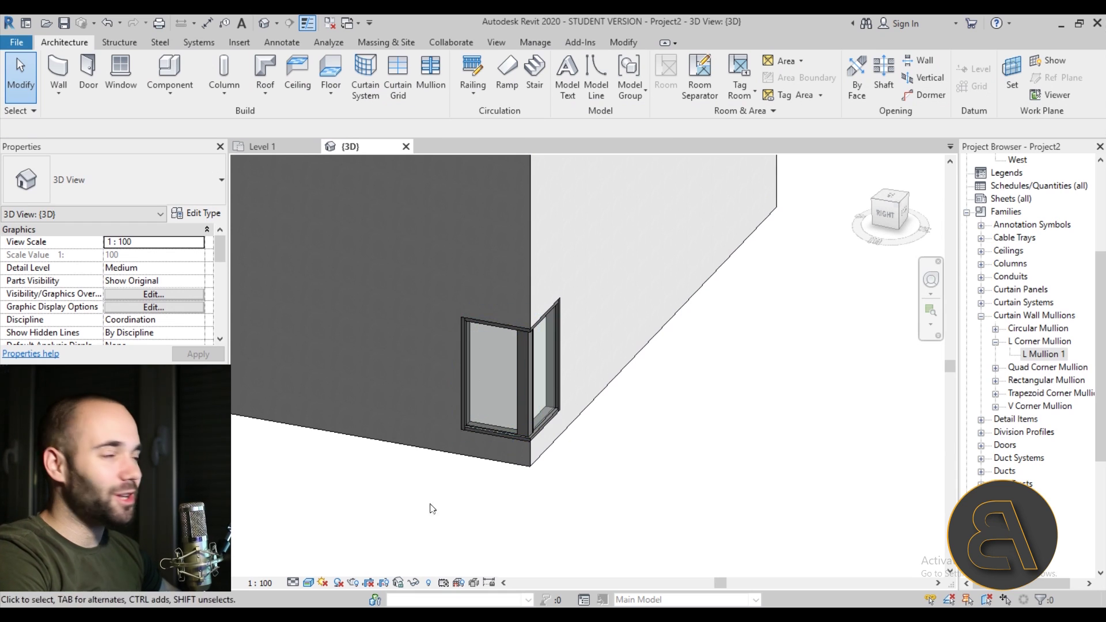
left_click(554, 370)
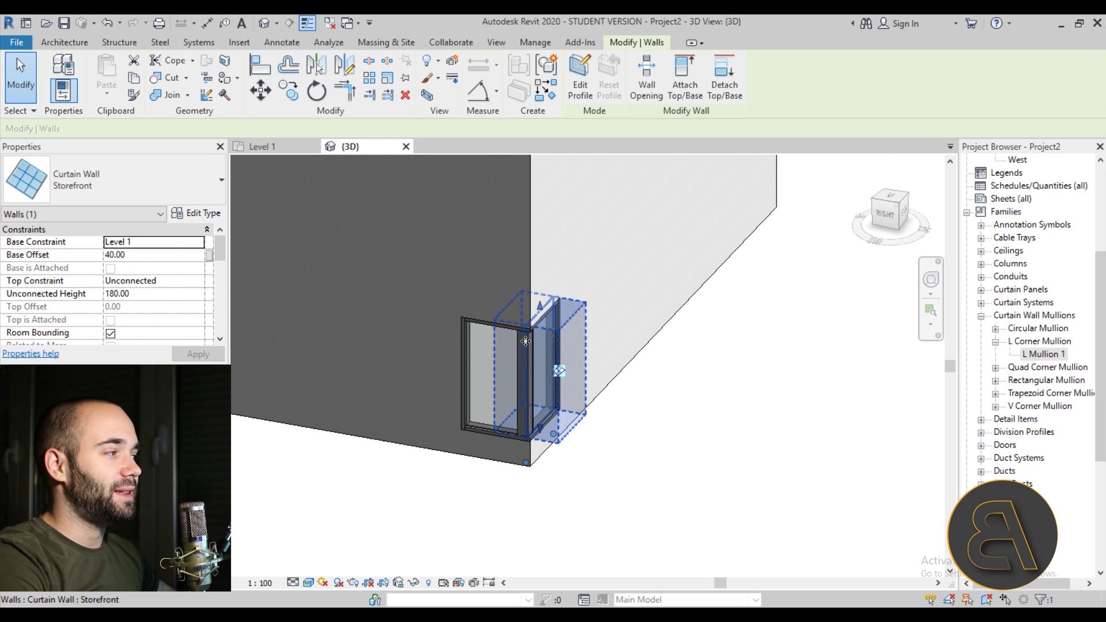
scroll(526, 341, "up", 2)
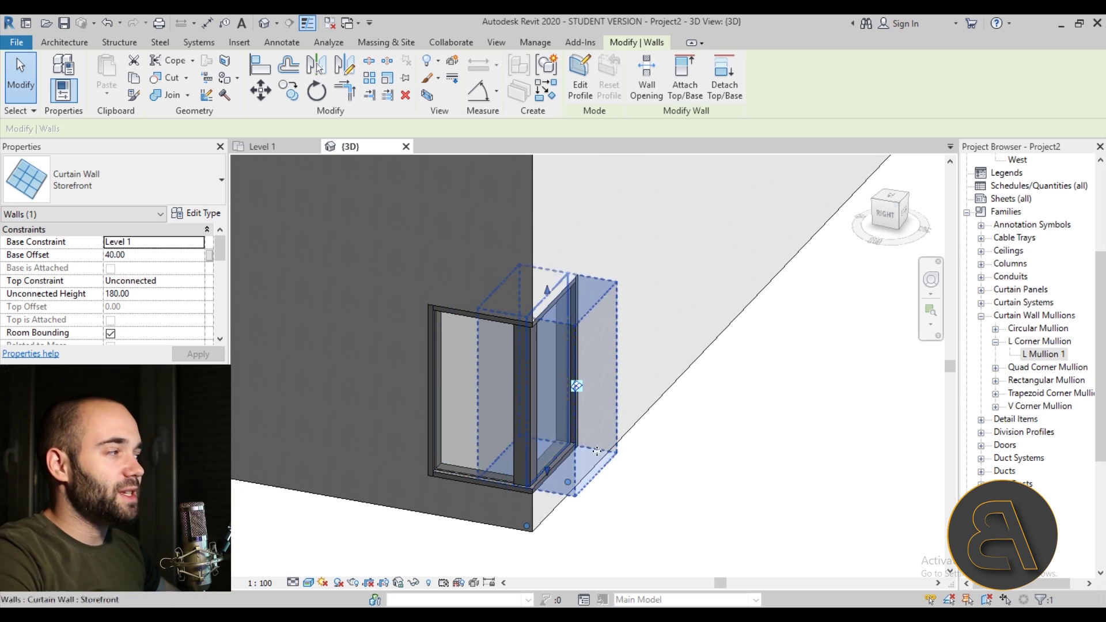
left_click(692, 480)
Create an assembly named "Corner window" from all the curtain walls, panels and mullions of the corner window.
scroll(527, 393, "down", 3)
left_click_drag(418, 251, 611, 519)
middle_click_drag(612, 518, 597, 499, "shift")
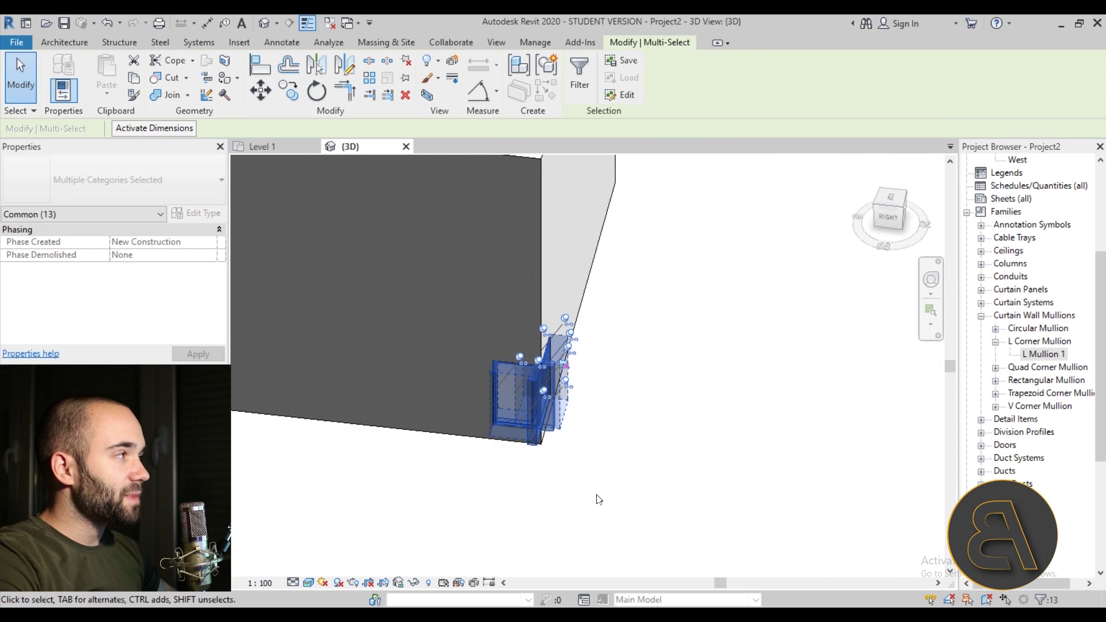
left_click(520, 67)
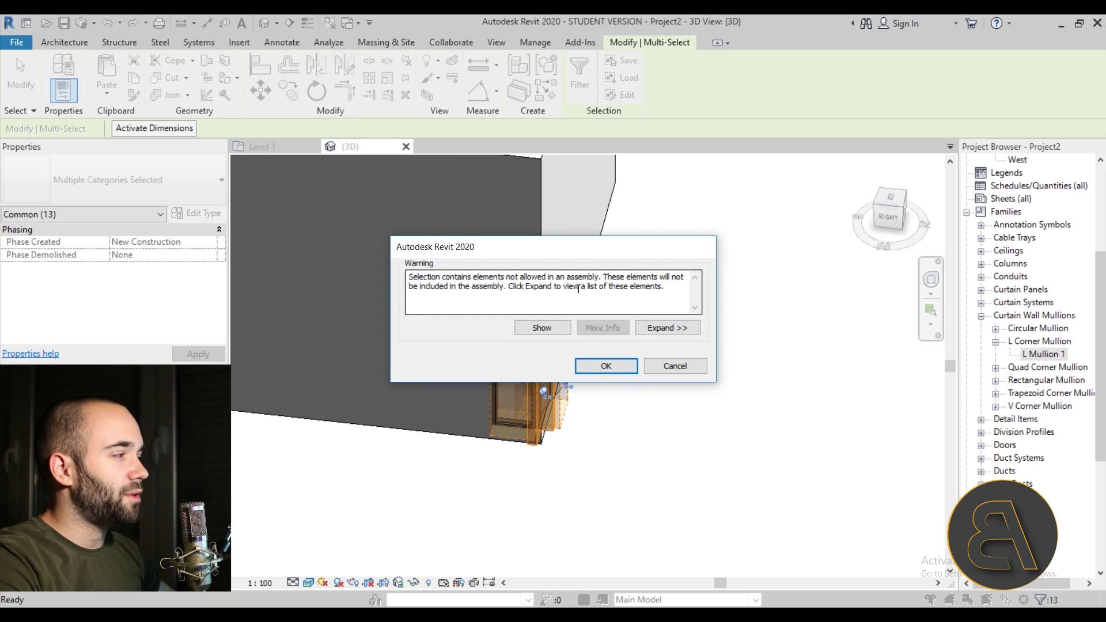
left_click(600, 367)
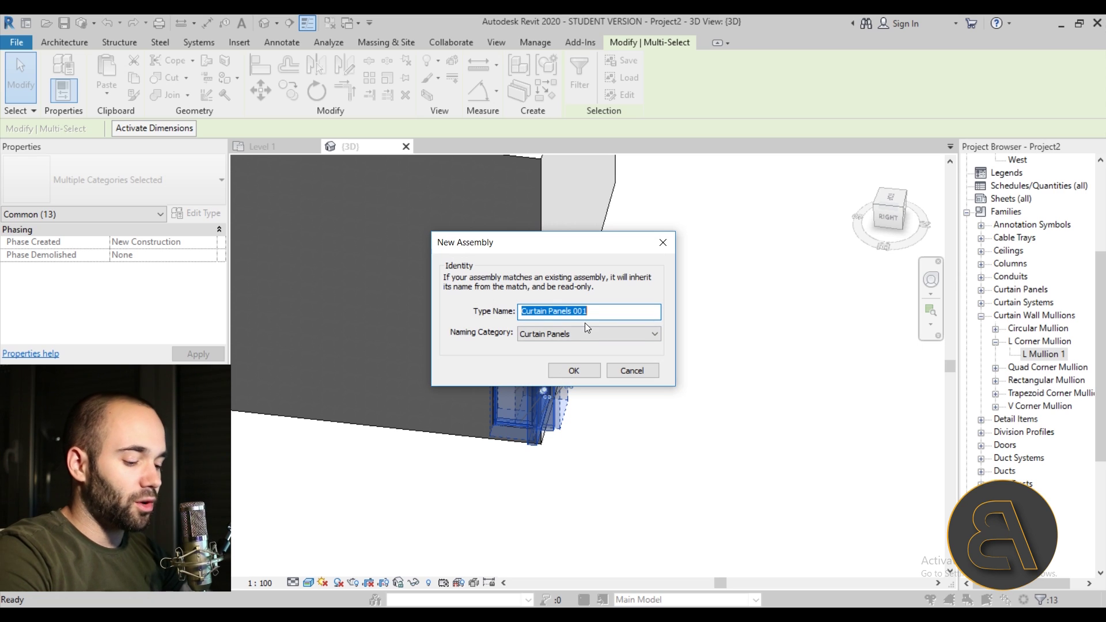
type("Corner window")
key("Return")
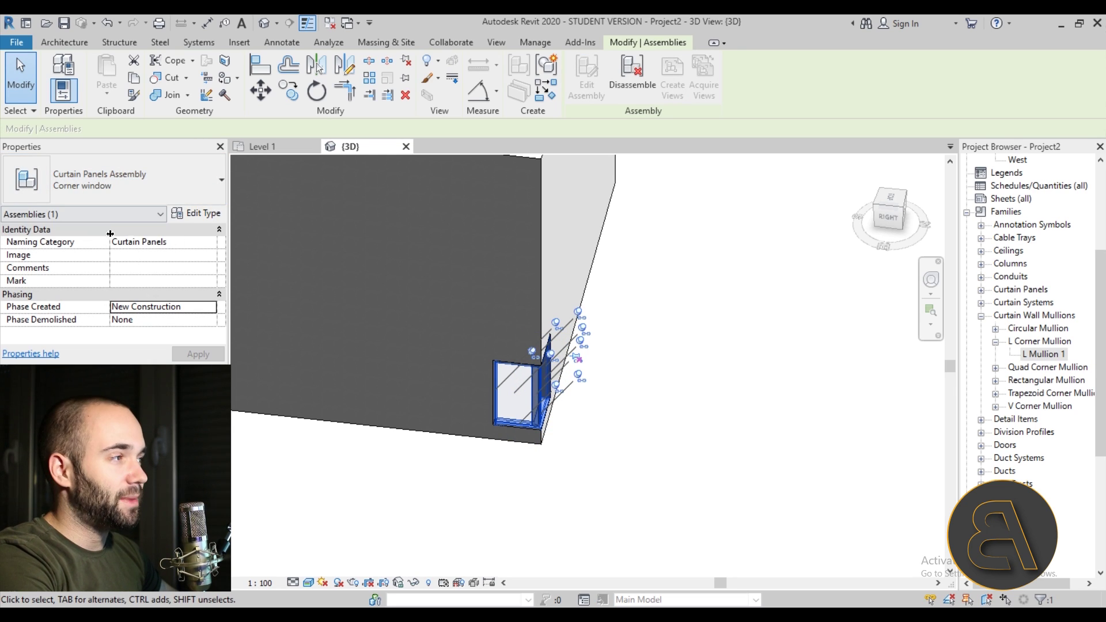
Review the type properties of the Corner window assembly without changing them, and clear the selection.
left_click(196, 213)
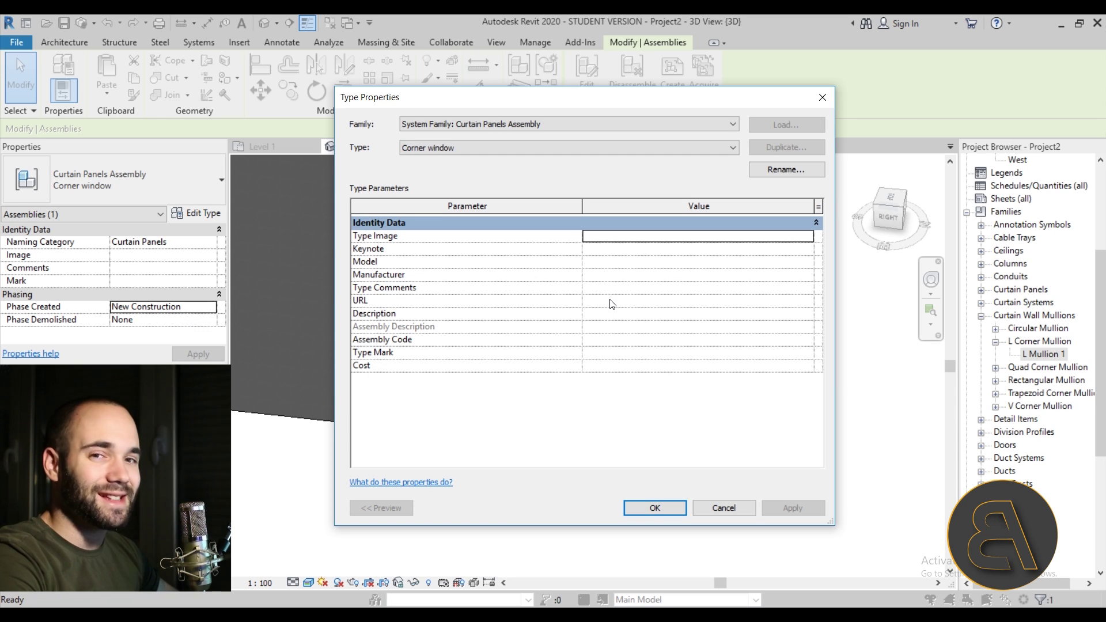
left_click(655, 508)
left_click(626, 449)
left_click(528, 403)
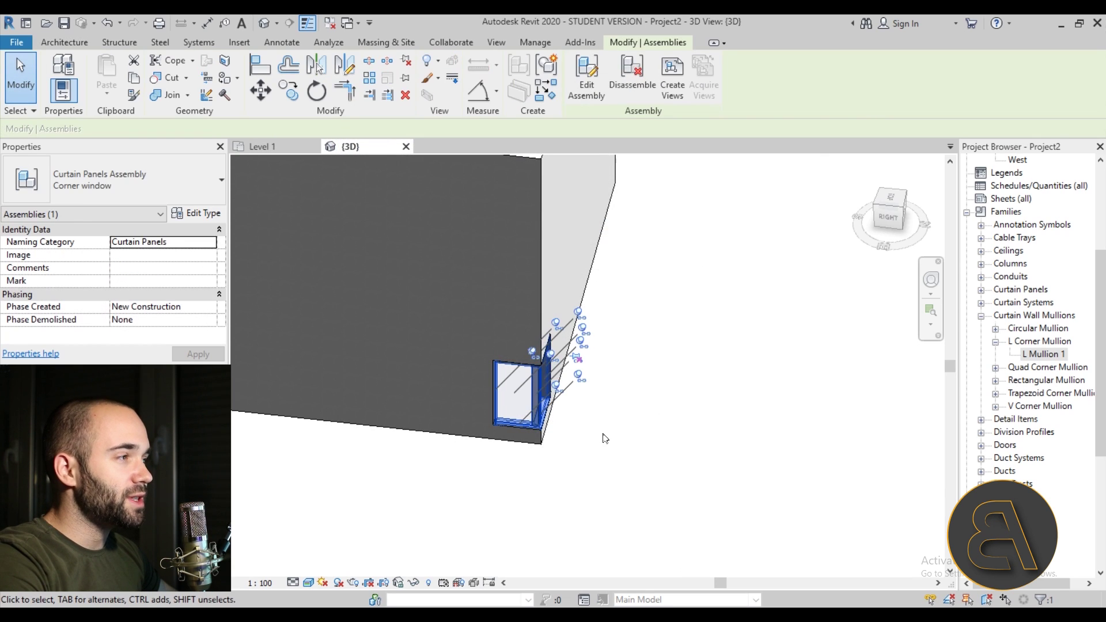
left_click(786, 340)
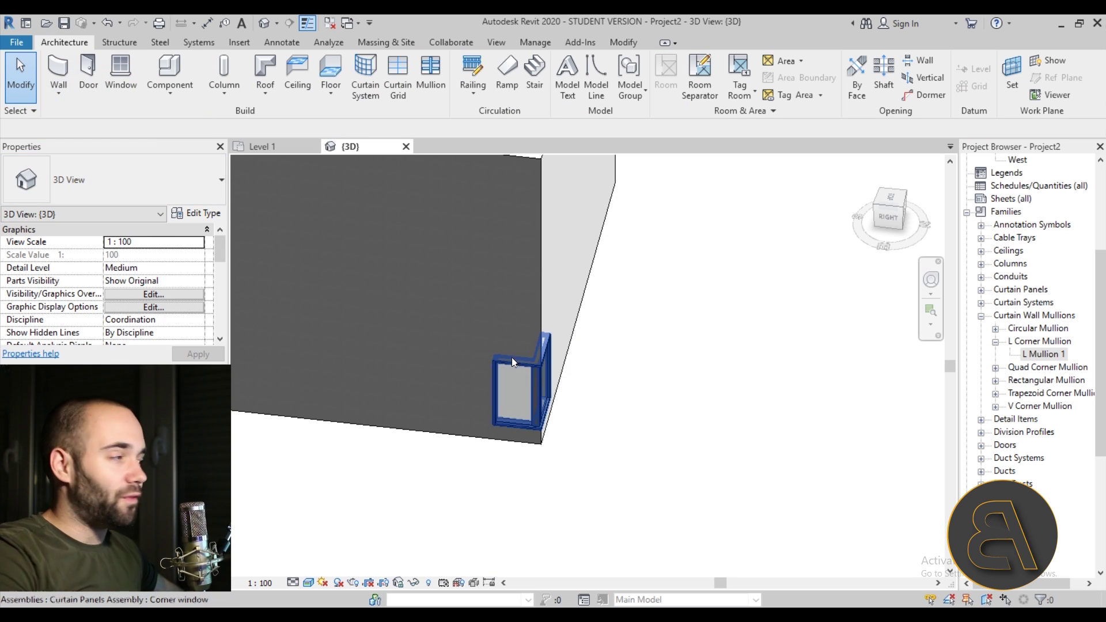
In the Level 1 plan, draw a Generic - 200mm wall about 310 cm long, perpendicular from the horizontal wall's free end.
scroll(511, 357, "down", 3)
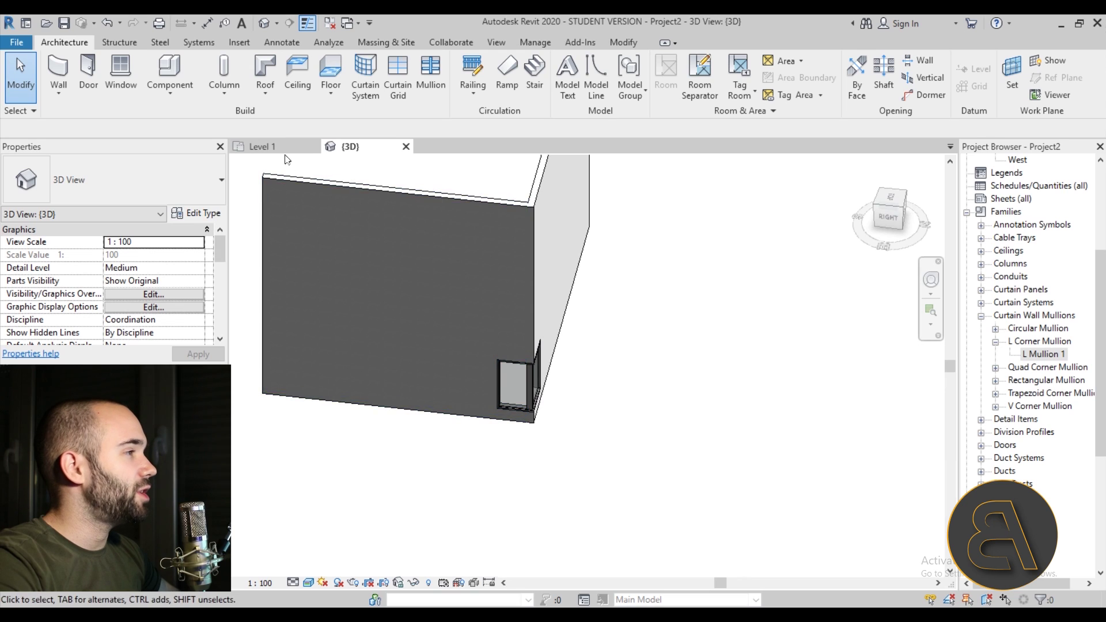
left_click(262, 146)
middle_click_drag(522, 284, 959, 232)
scroll(541, 245, "down", 2)
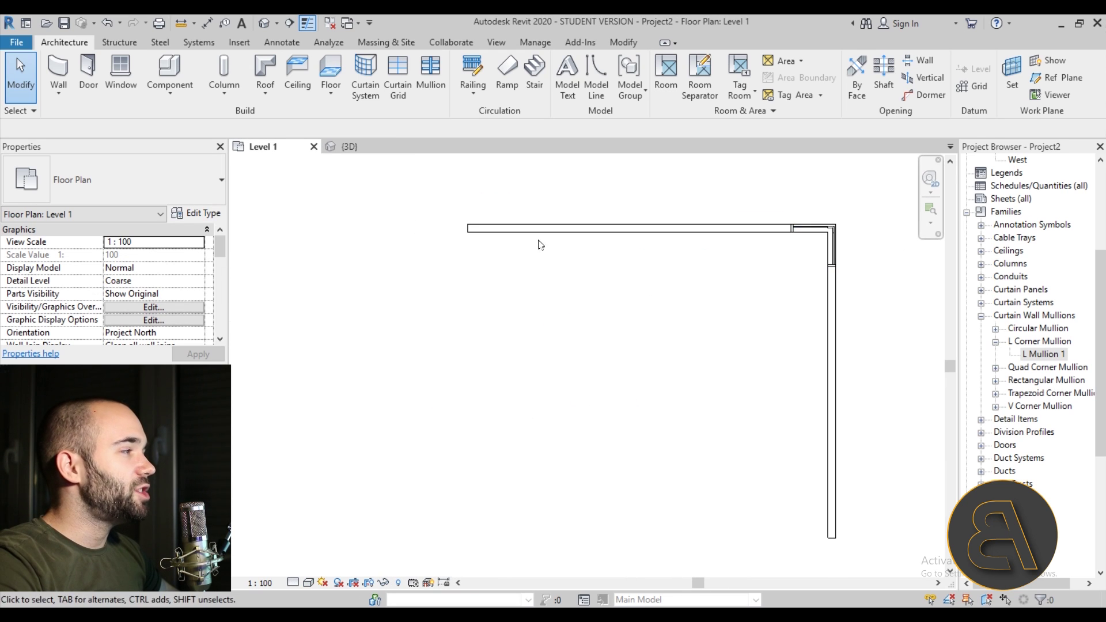
left_click(59, 72)
left_click(115, 180)
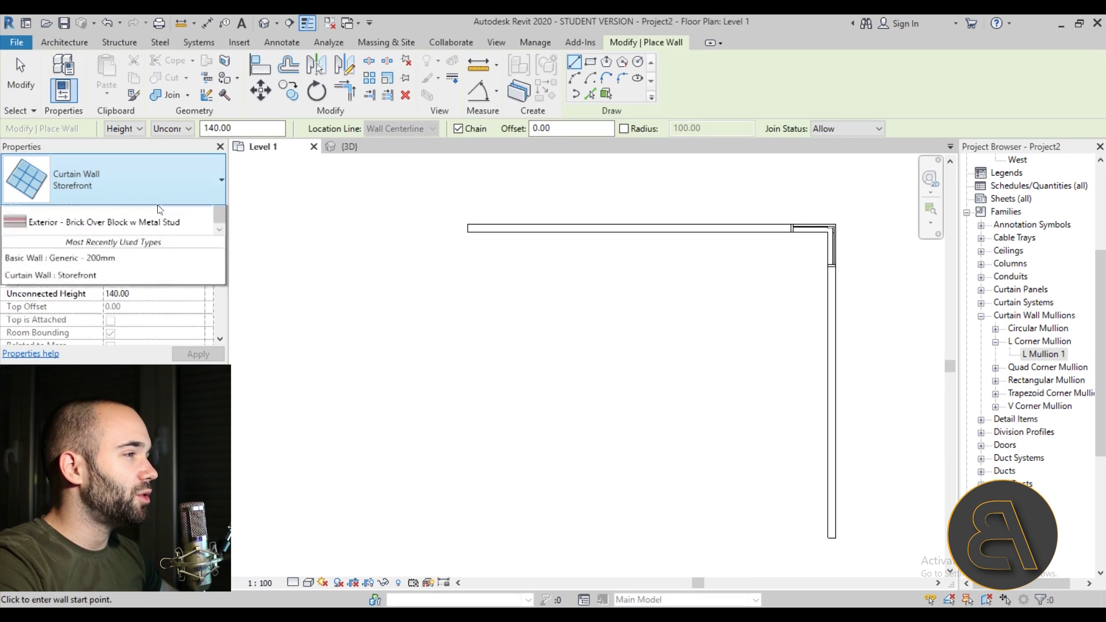
scroll(98, 259, "down", 10)
scroll(98, 266, "up", 2)
scroll(103, 293, "down", 1)
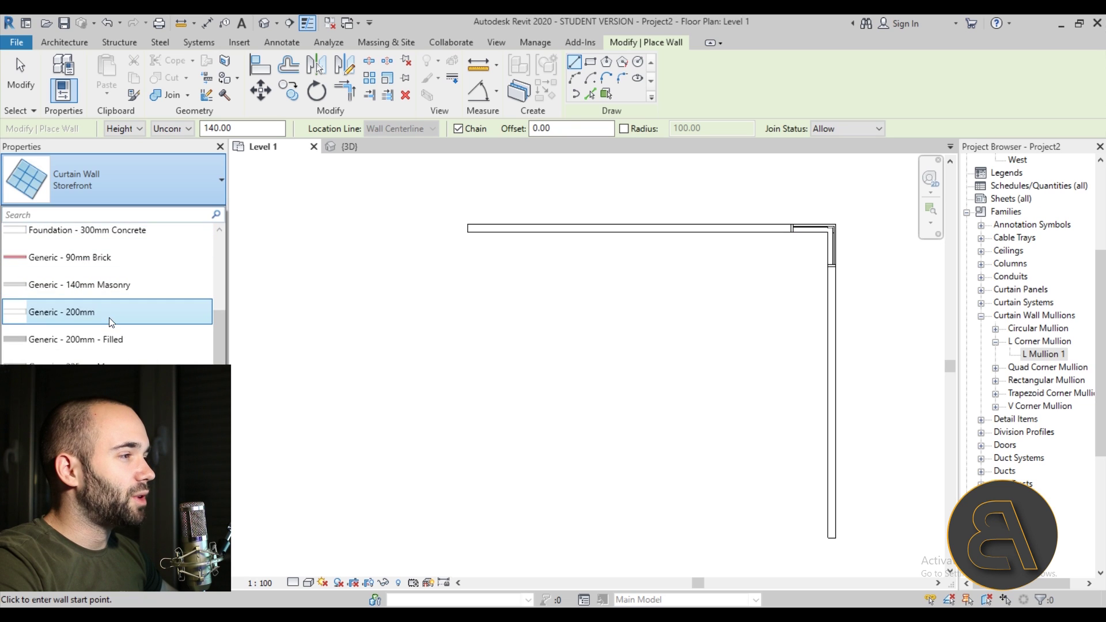
left_click(109, 317)
left_click(462, 229)
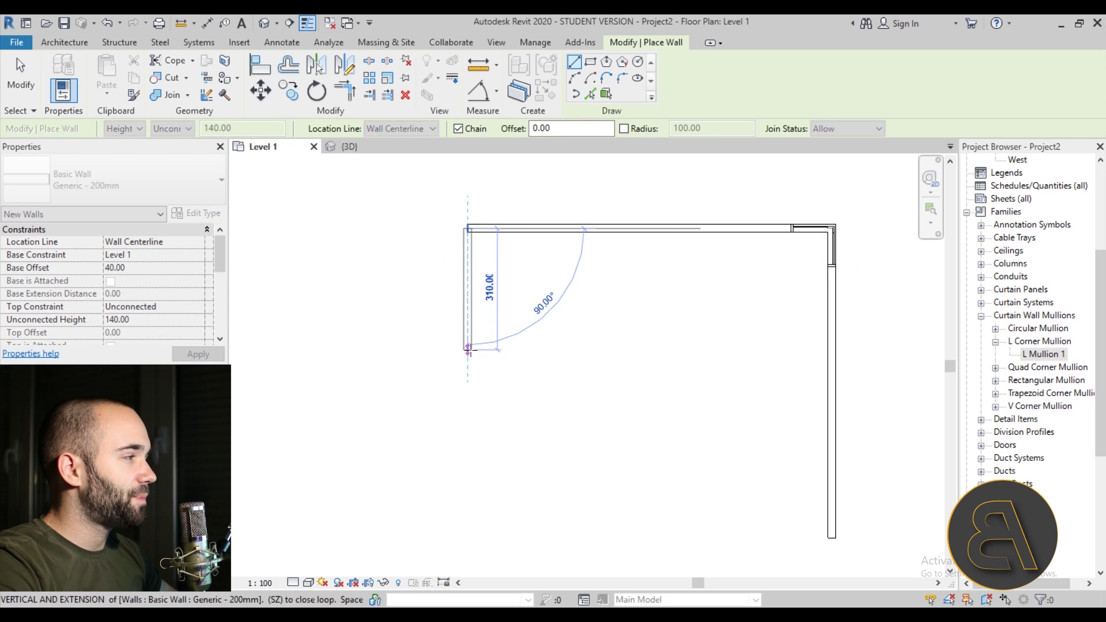
left_click(470, 349)
key("Escape")
key("Escape")
Lengthen the new wall to about 440 cm, set its base offset to 0 and unconnected height to 800, and check it in 3D.
left_click(468, 348)
left_click_drag(468, 349, 469, 400)
left_click(164, 268)
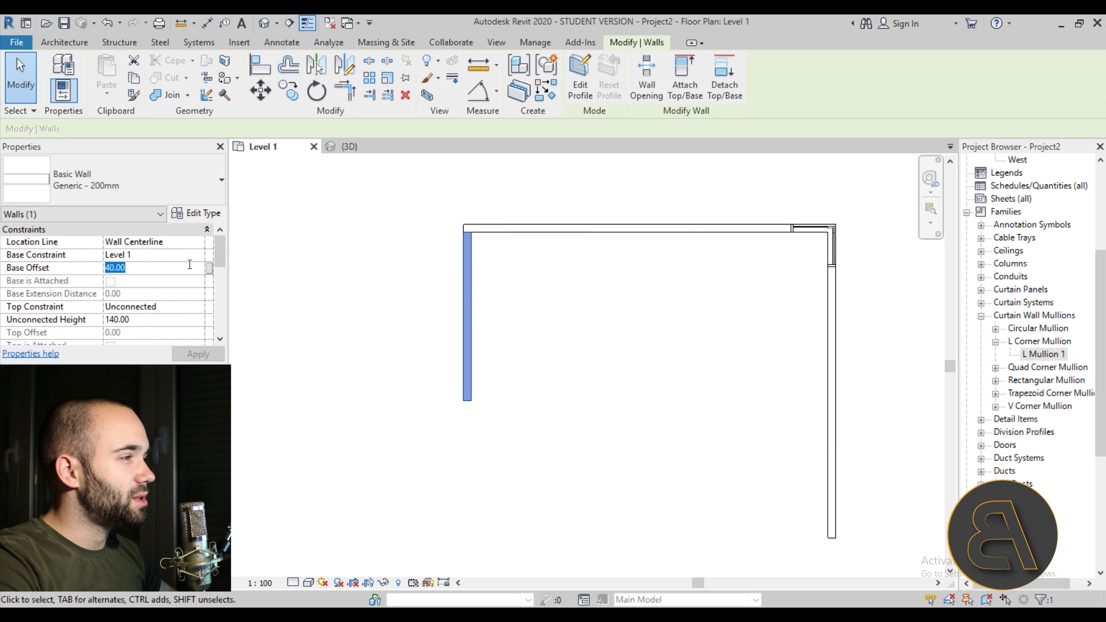
left_click(182, 321)
type("800")
key("Return")
left_click(823, 287)
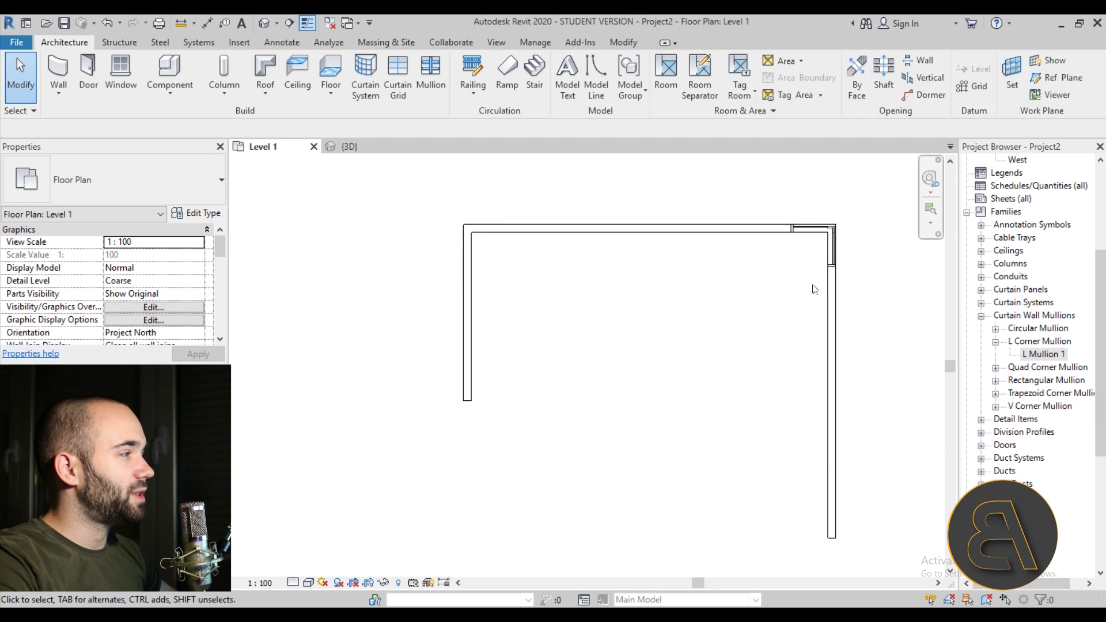
left_click(264, 22)
left_click_drag(898, 242, 614, 264)
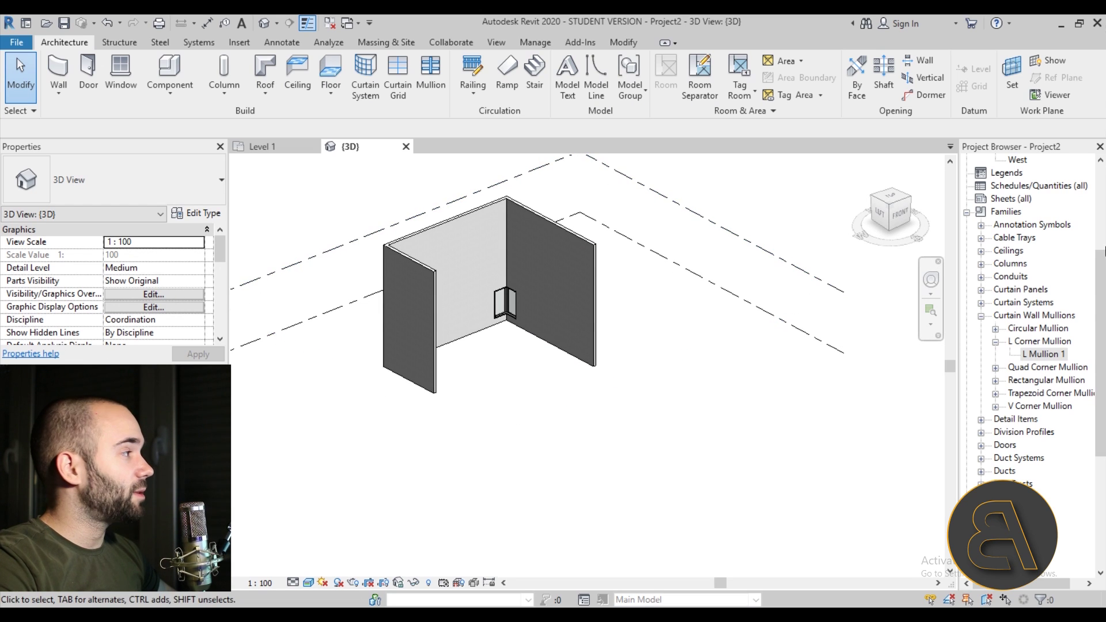
Load the Corner Window.rfa window family from the Desktop for placement in the Level 1 plan.
left_click(254, 142)
scroll(416, 251, "up", 3)
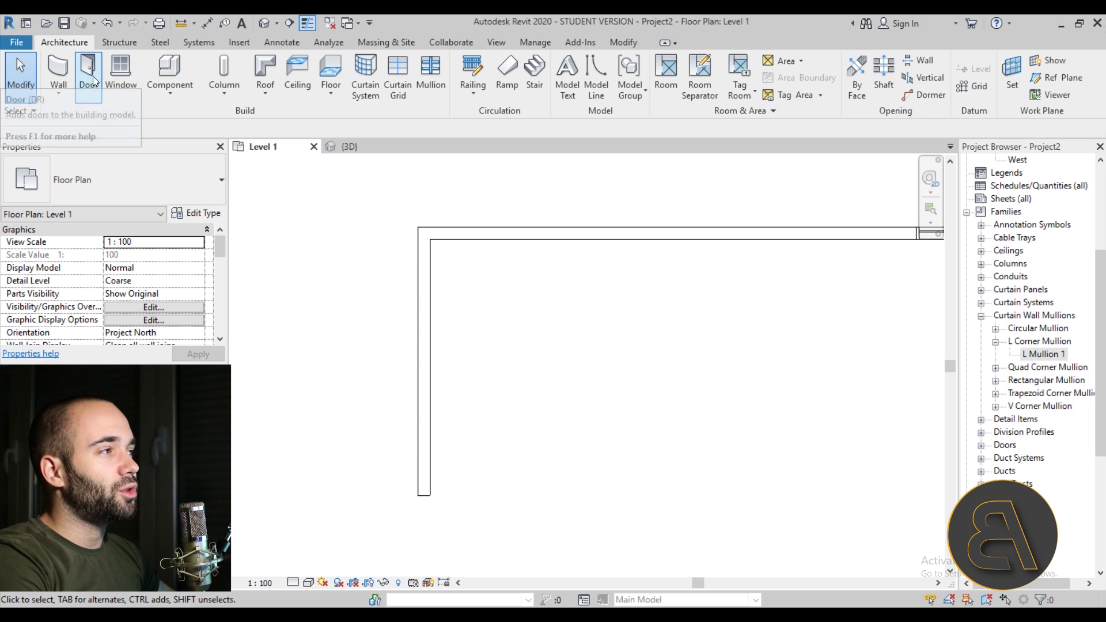
left_click(120, 74)
left_click(581, 78)
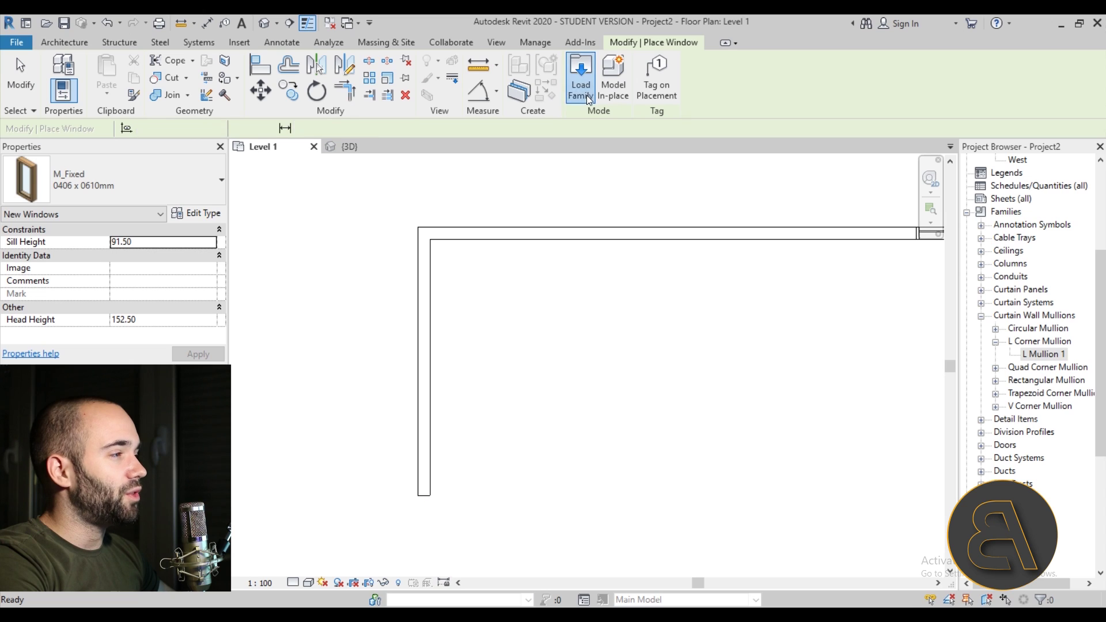
left_click(322, 371)
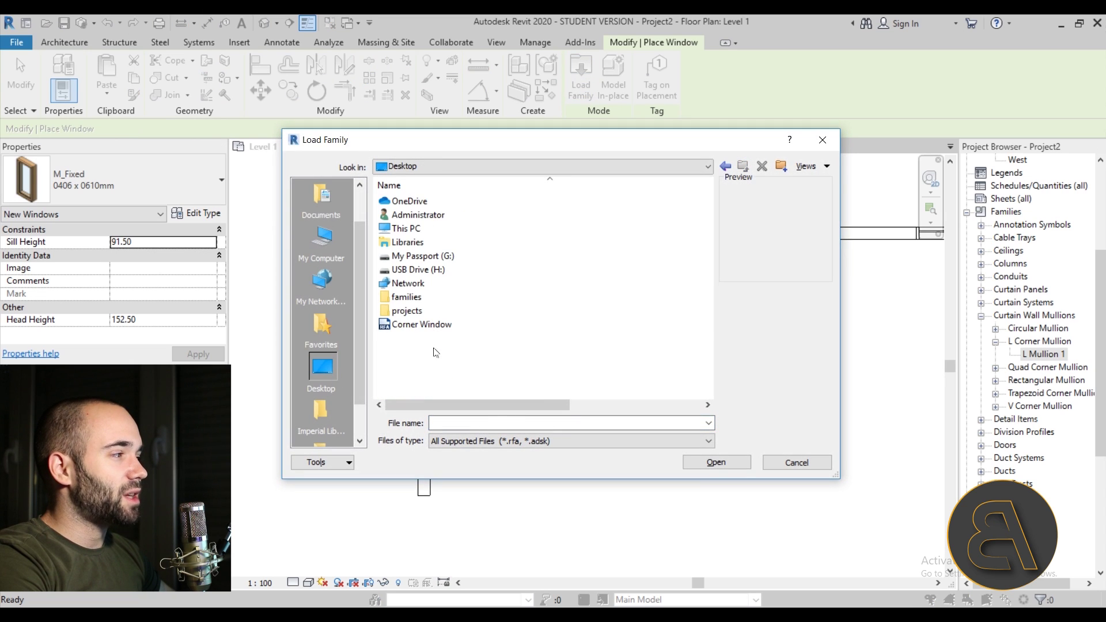
left_click(397, 325)
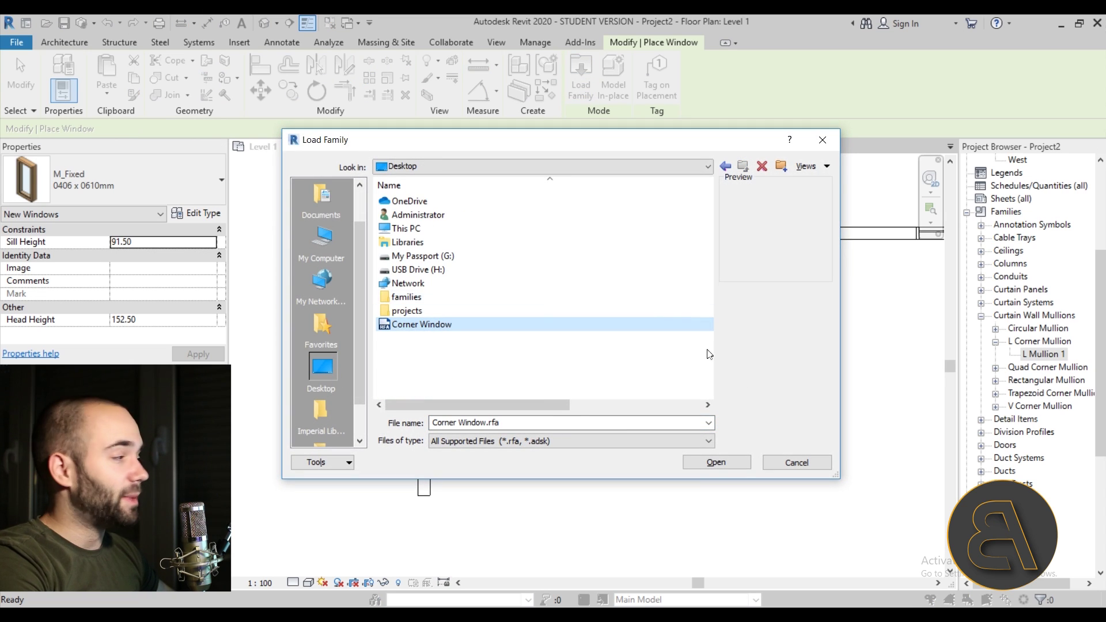
left_click(699, 466)
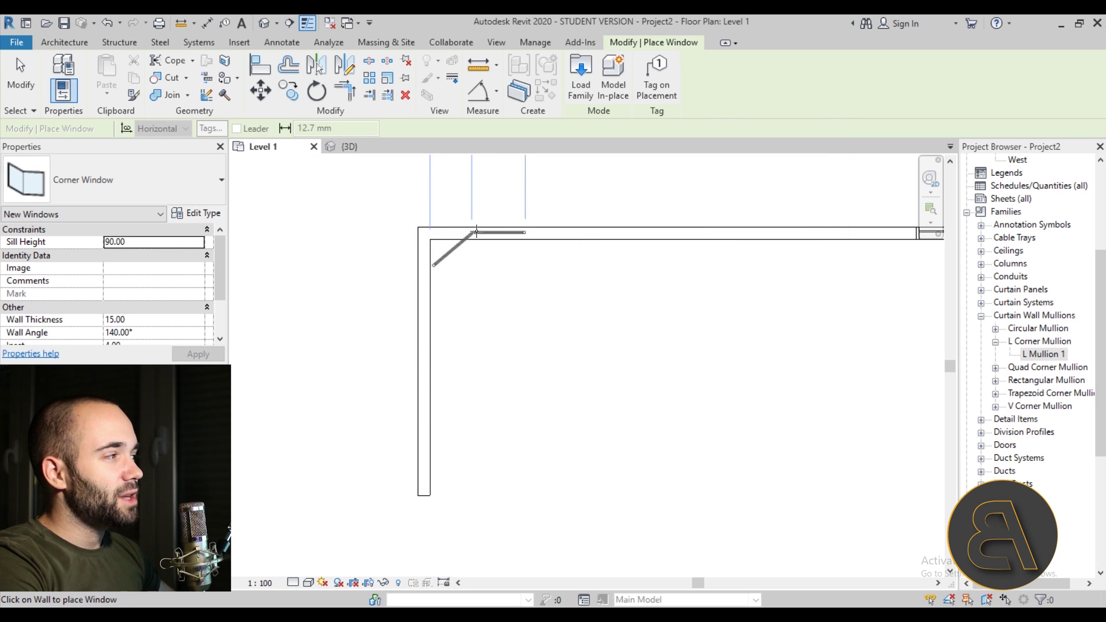
Place the Corner Window in the horizontal wall, about 70 cm from the inner face of the new perpendicular wall.
left_click(476, 232)
scroll(469, 214, "up", 4)
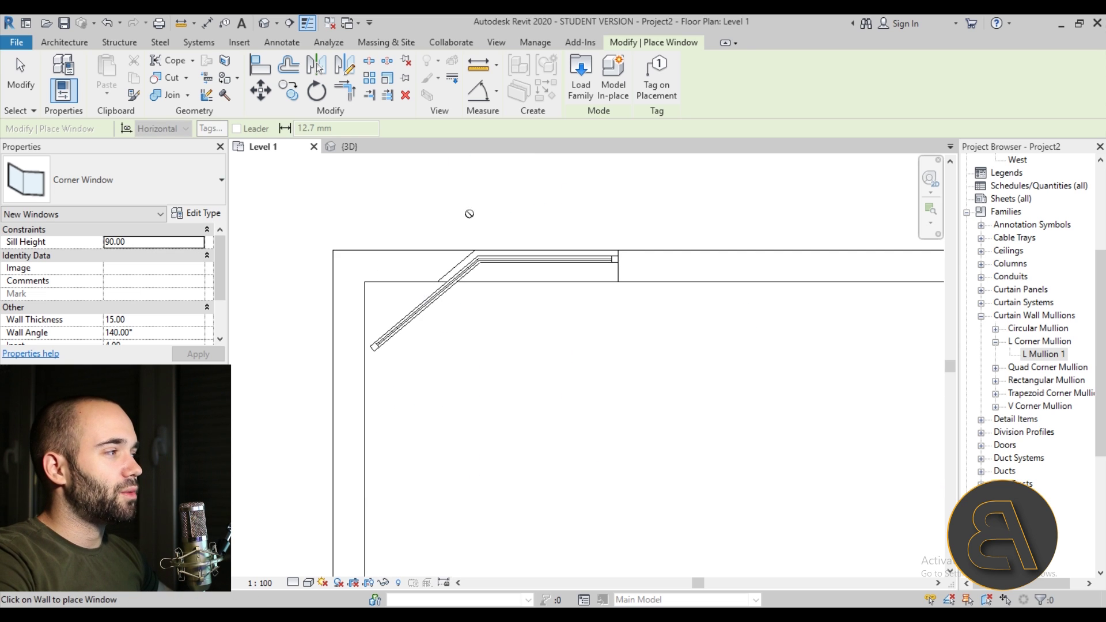
key("Escape")
key("Escape")
left_click(407, 325)
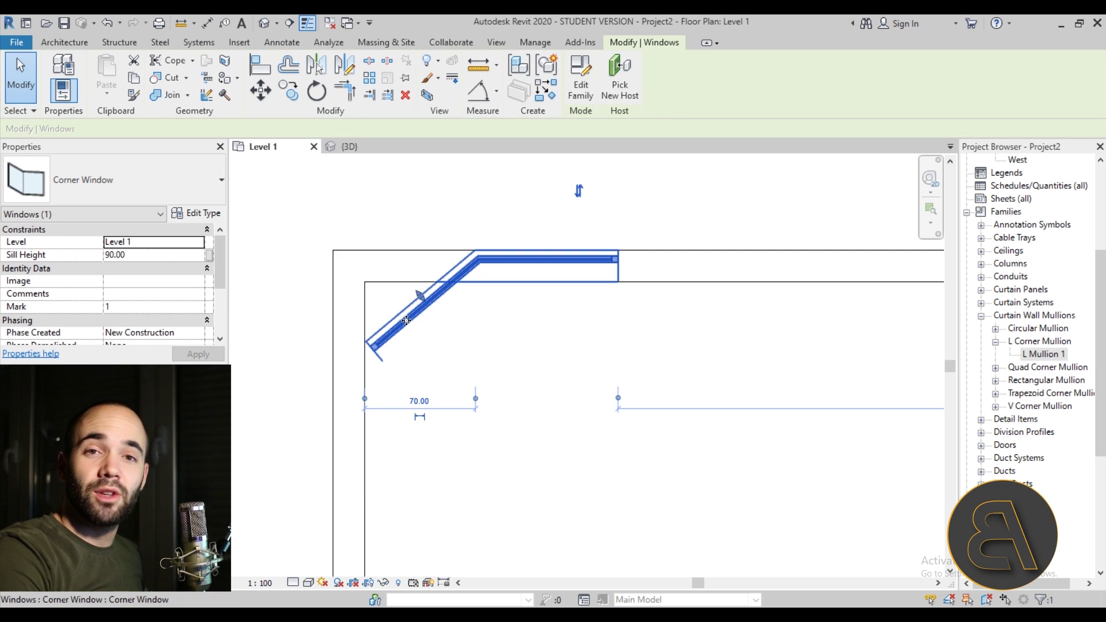
scroll(347, 302, "down", 2)
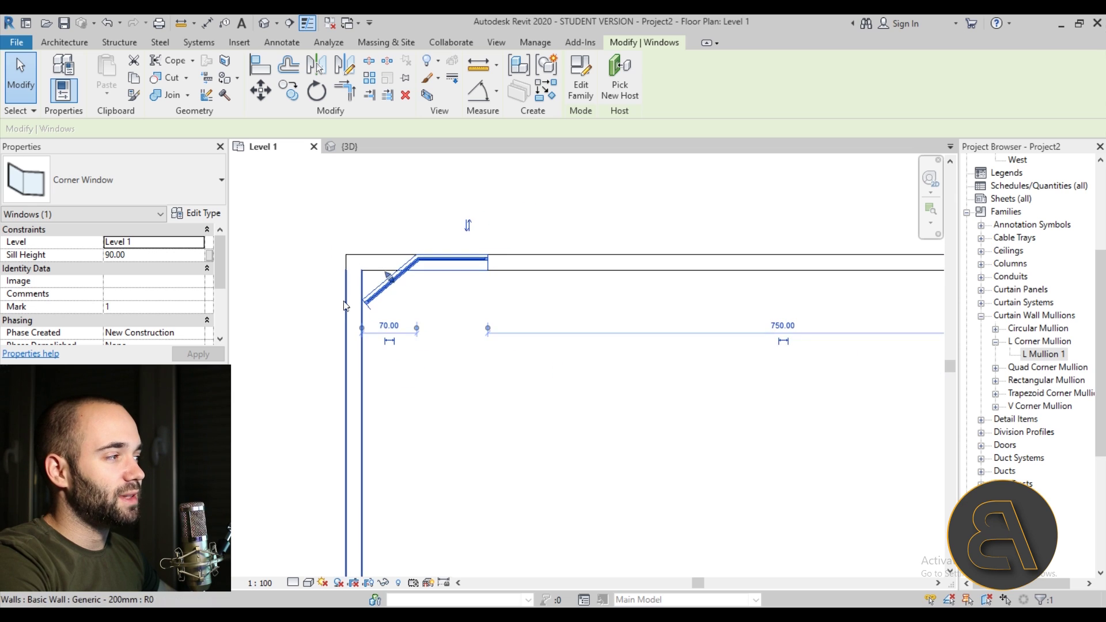
Rotate the new wall about its corner with the horizontal wall and set the angle between them to 120°.
left_click(344, 309)
scroll(403, 276, "down", 1)
scroll(412, 296, "up", 1)
key("r")
key("o")
left_click(393, 357)
left_click(467, 314)
left_click(572, 471)
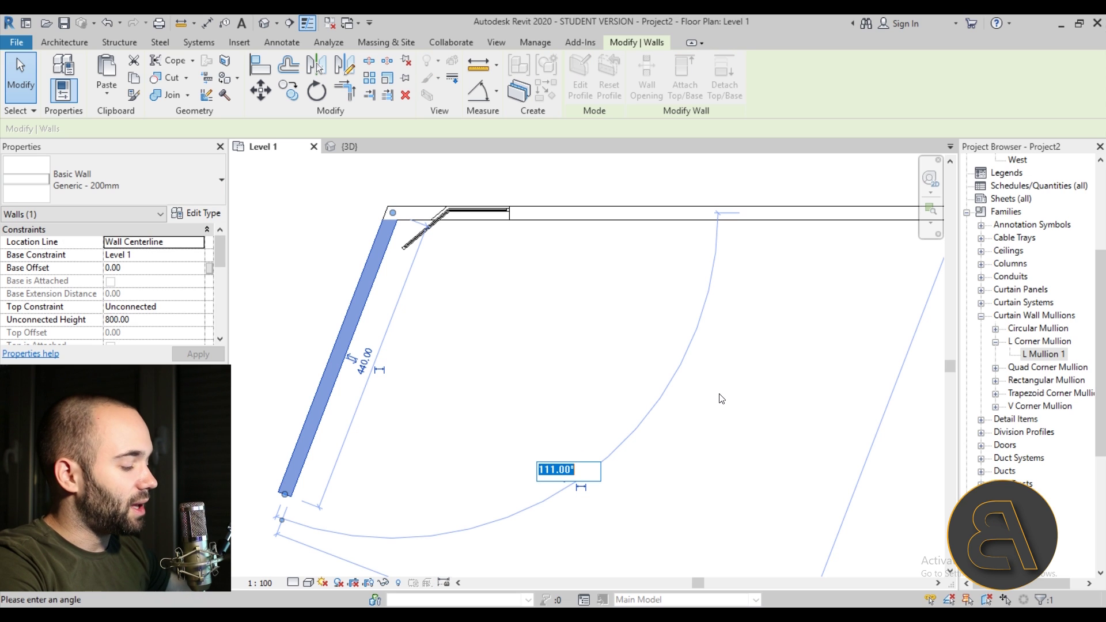
type("120")
key("Return")
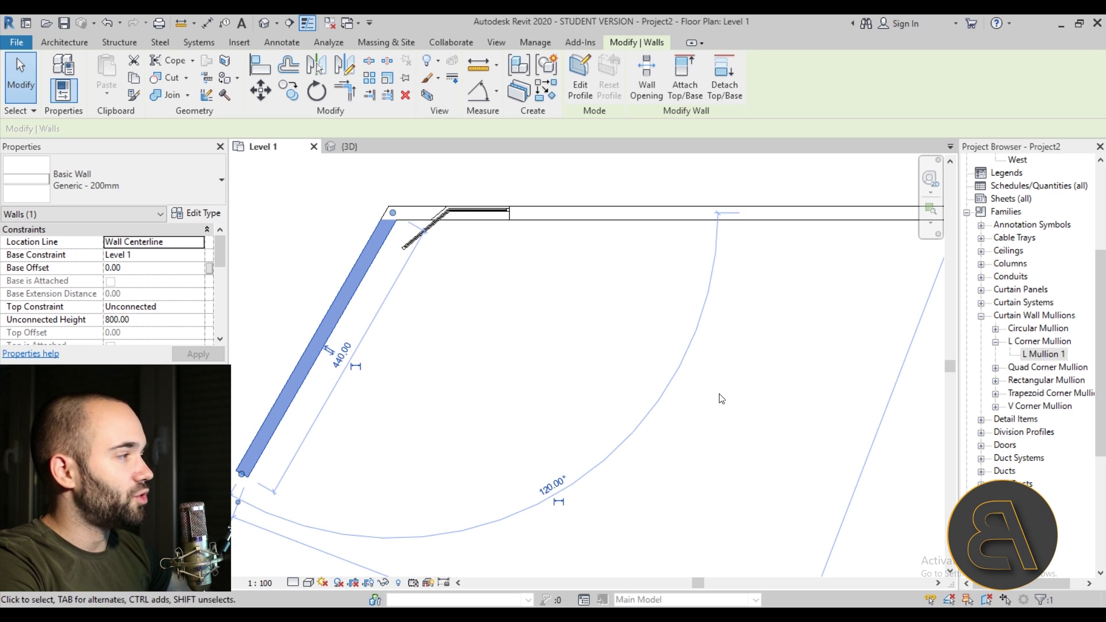
key("Escape")
Set the Corner Window's Wall Angle to 120° and move the window into the angled wall corner.
scroll(438, 212, "up", 3)
left_click(416, 262)
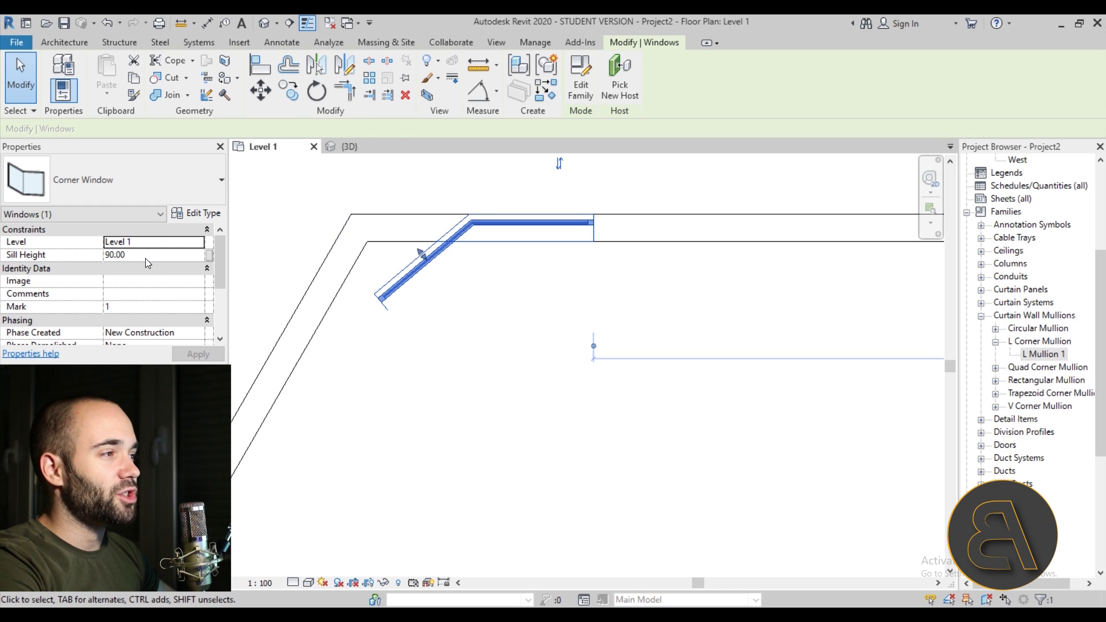
scroll(145, 258, "down", 5)
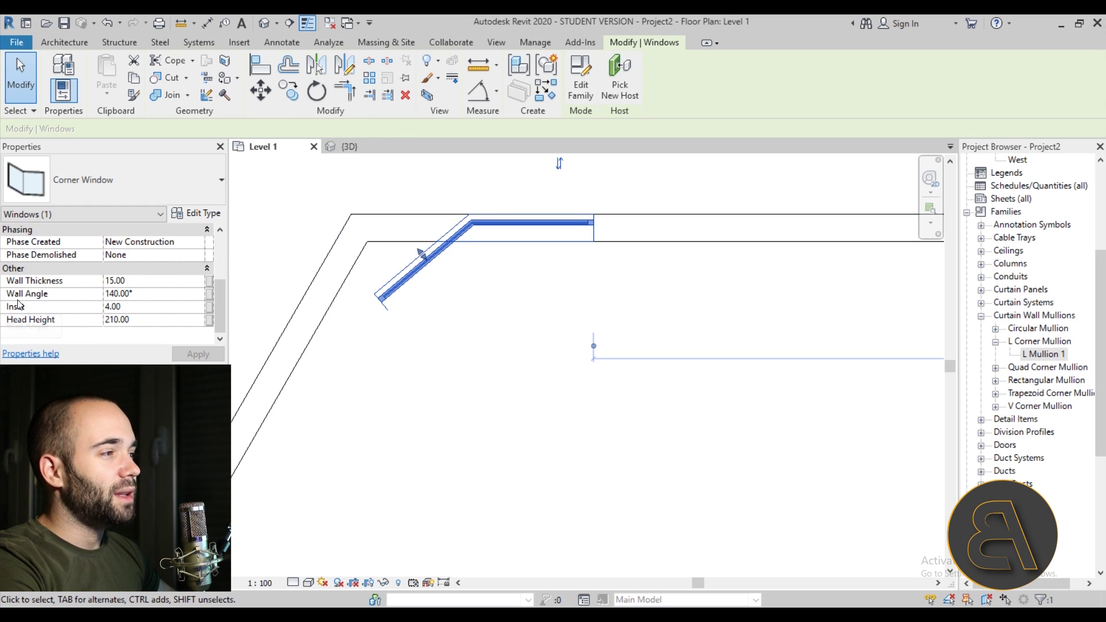
left_click(144, 293)
type("120")
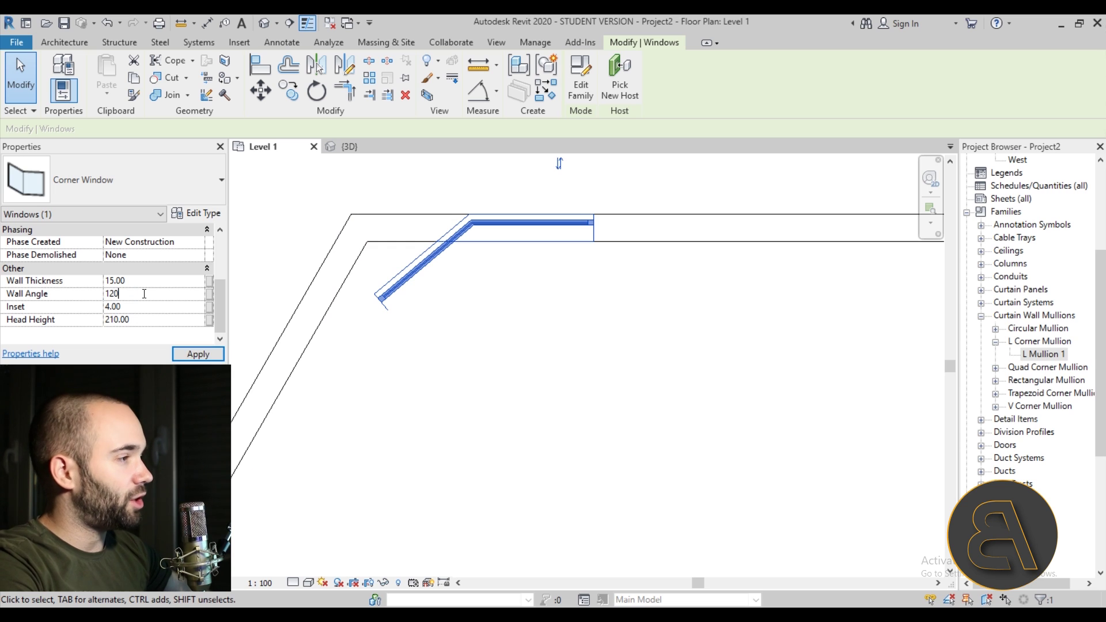
left_click(492, 278)
left_click_drag(438, 252, 344, 254)
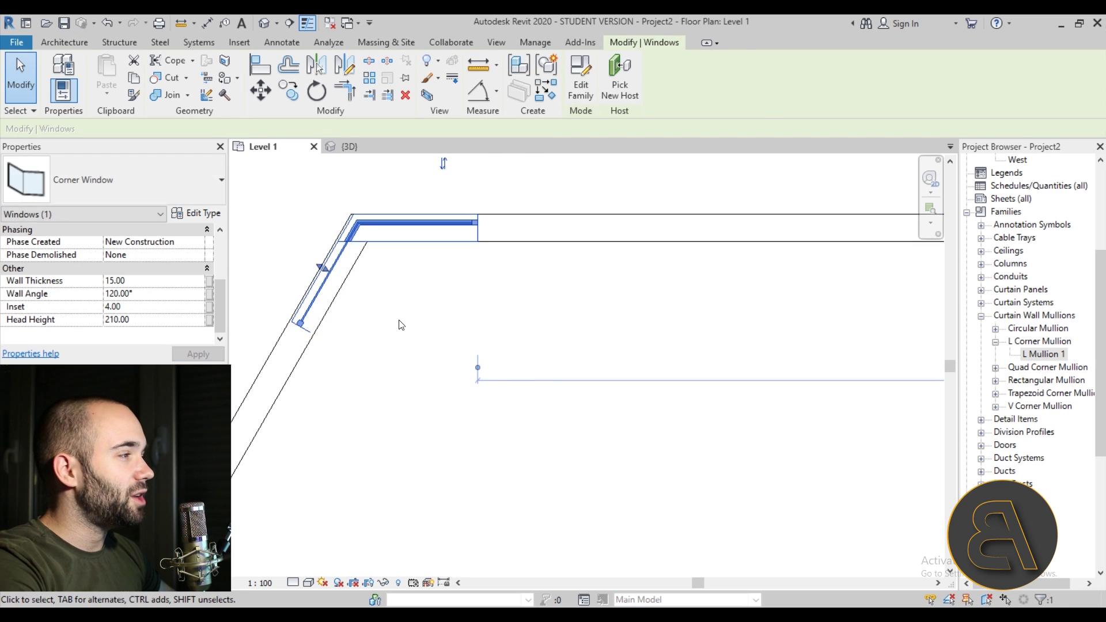
left_click(382, 307)
Set the Corner Window's Wall Thickness to 20.
scroll(326, 278, "up", 2)
scroll(326, 278, "up", 1)
left_click(326, 278)
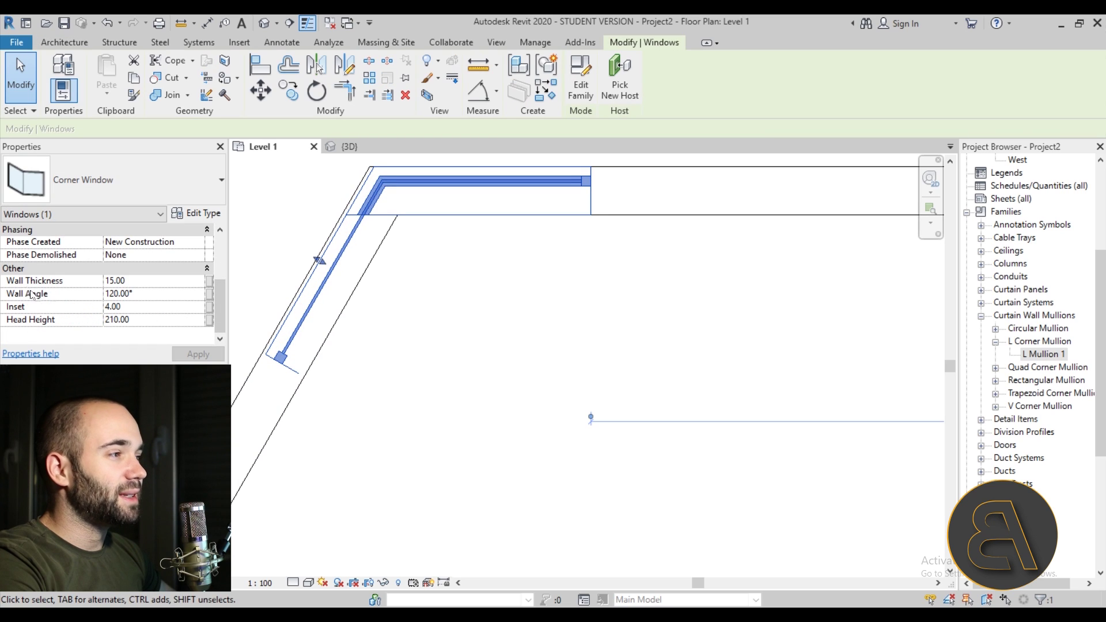
left_click(140, 280)
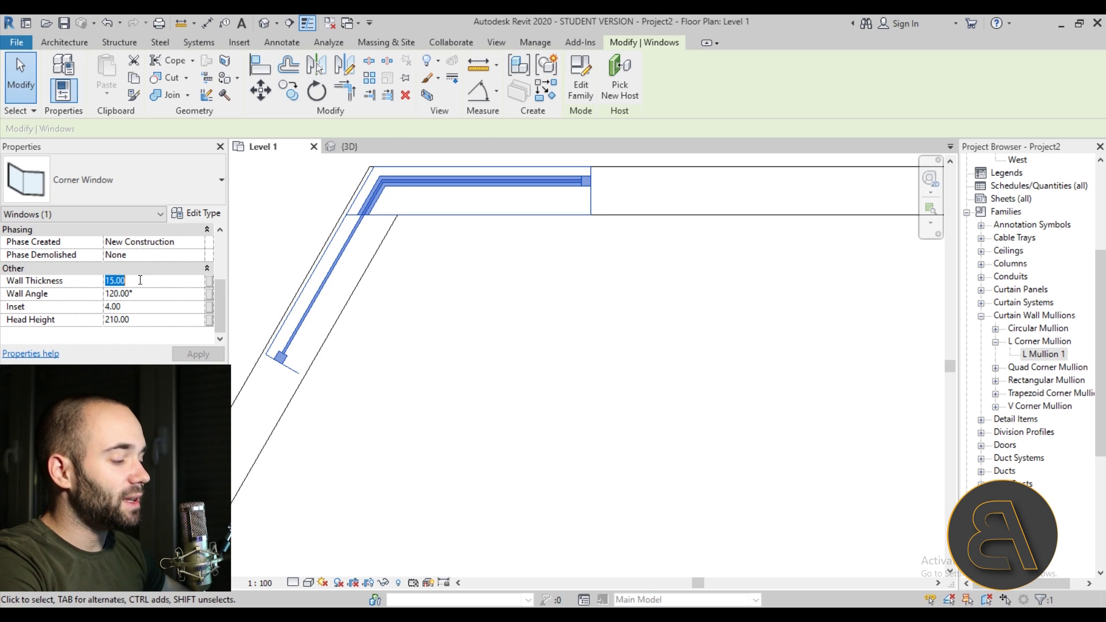
type("20")
left_click(198, 354)
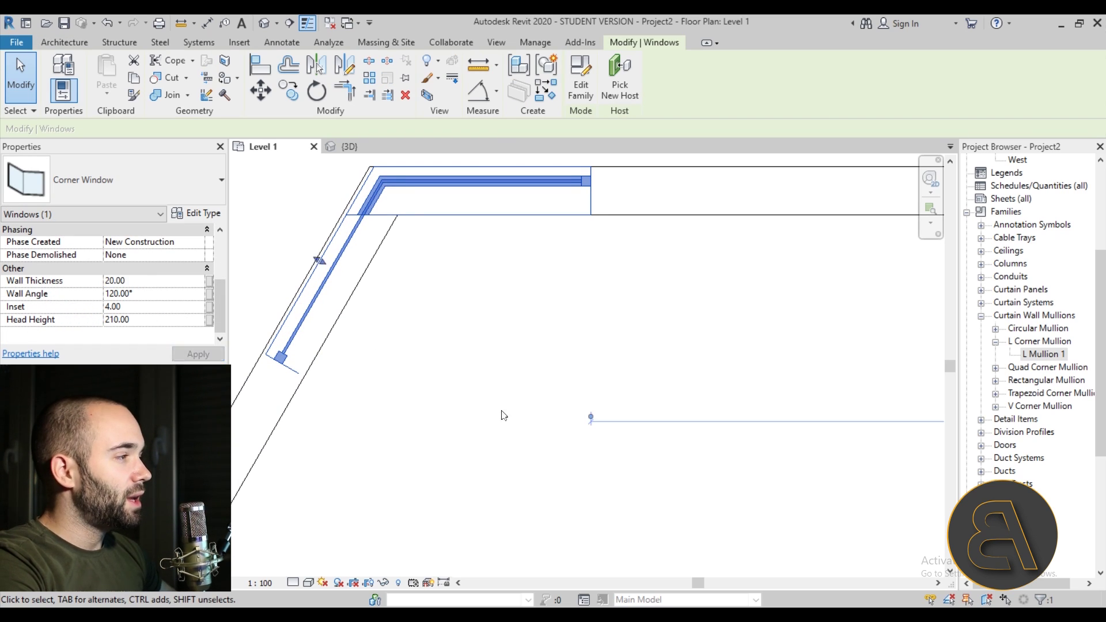
Set the Corner Window's Wall Thickness to 30 so its opening cuts through the full depth of the angled wall.
left_click(504, 415)
left_click(342, 246)
scroll(308, 254, "up", 2)
scroll(306, 254, "up", 1)
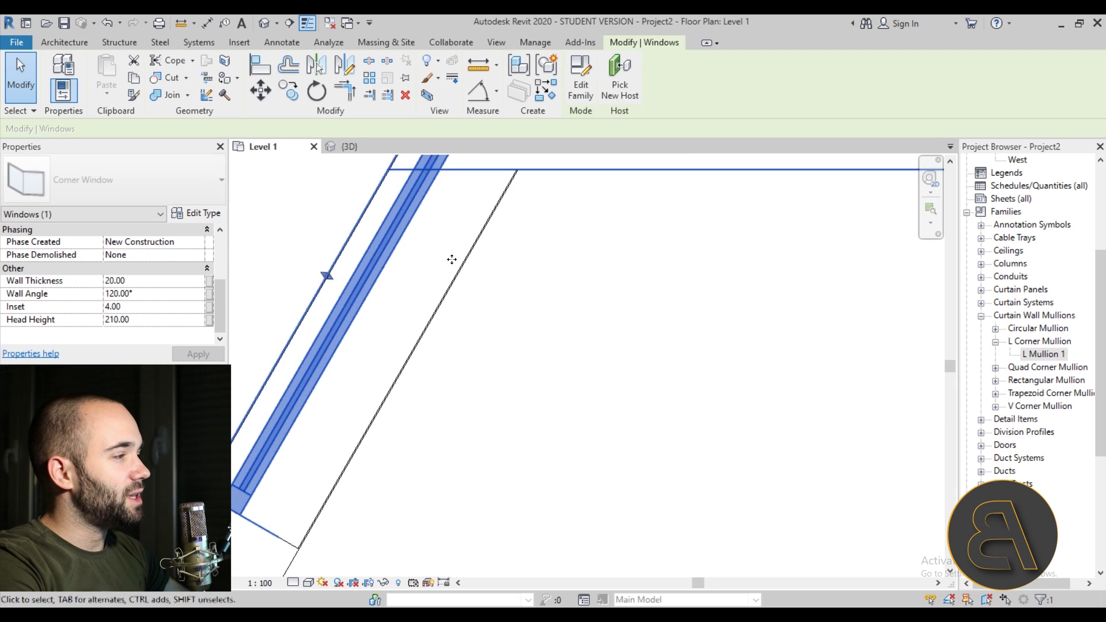
left_click(536, 308)
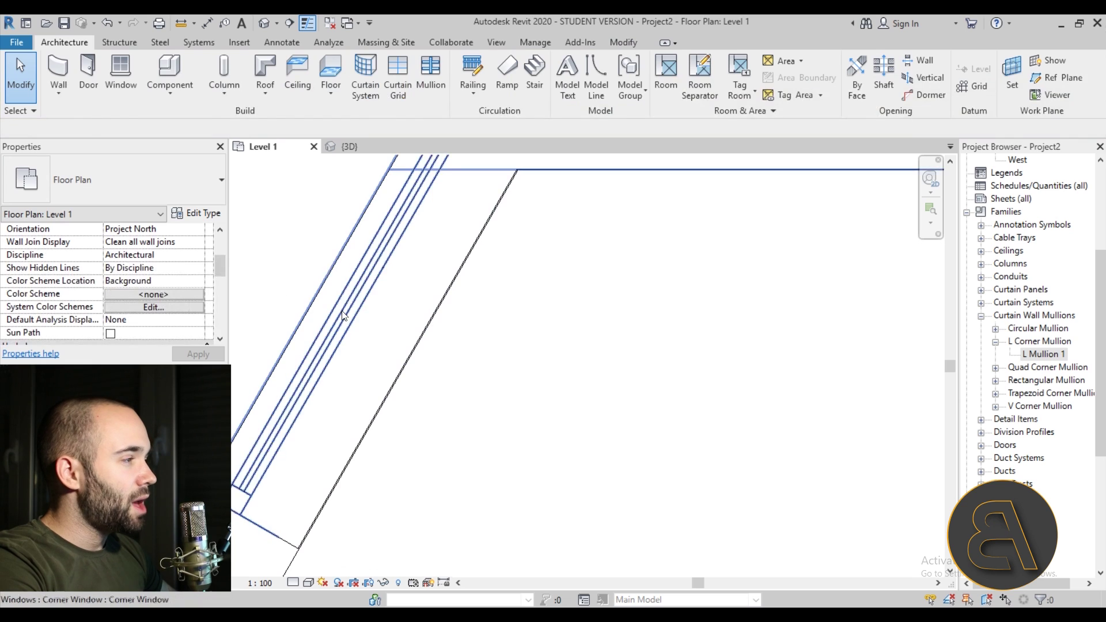
left_click(330, 302)
left_click(147, 282)
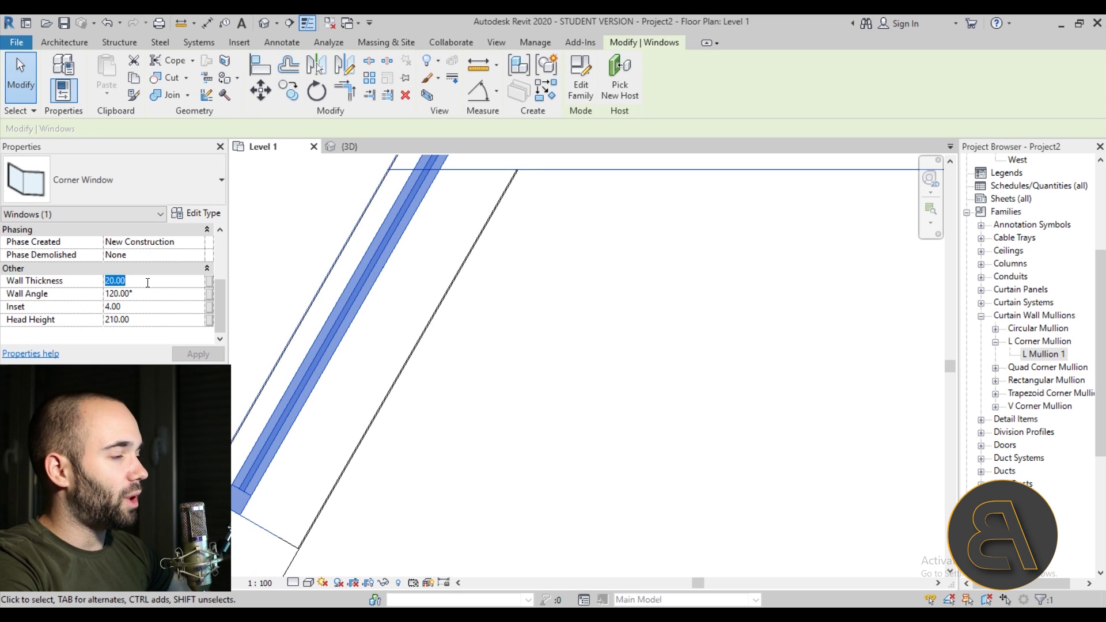
type("30")
left_click(198, 353)
scroll(445, 386, "down", 3)
middle_click_drag(448, 368, 446, 362)
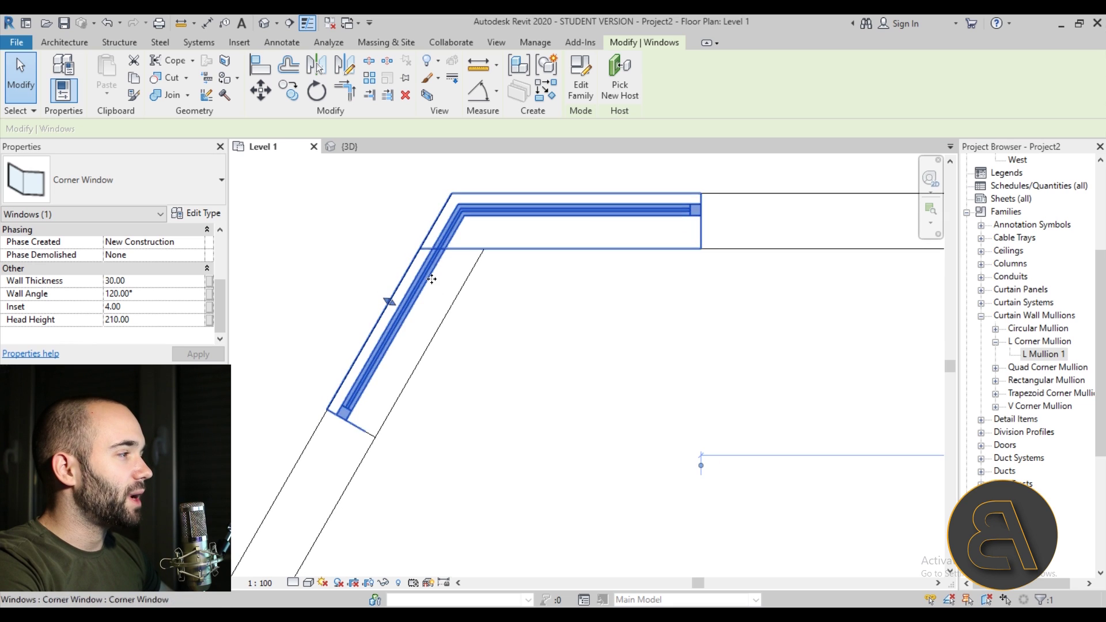
left_click(641, 351)
scroll(523, 293, "down", 2)
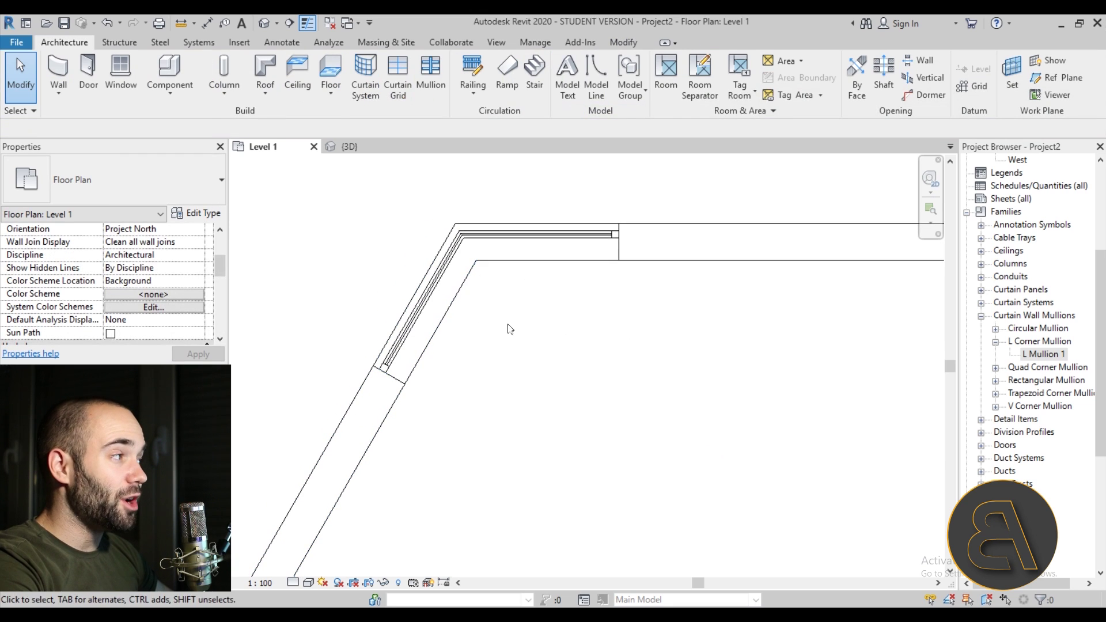
Open the 3D view and examine the Corner Window at the 120° wall corner from outside.
left_click(504, 240)
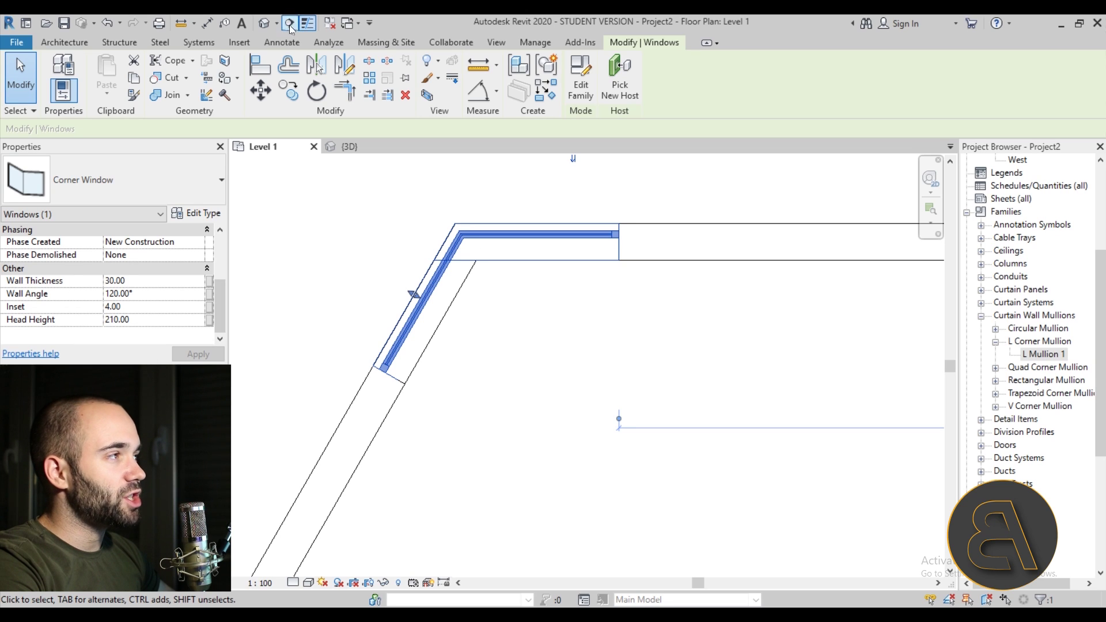
left_click(264, 23)
middle_click_drag(476, 457, 622, 353, "shift")
scroll(544, 259, "up", 6)
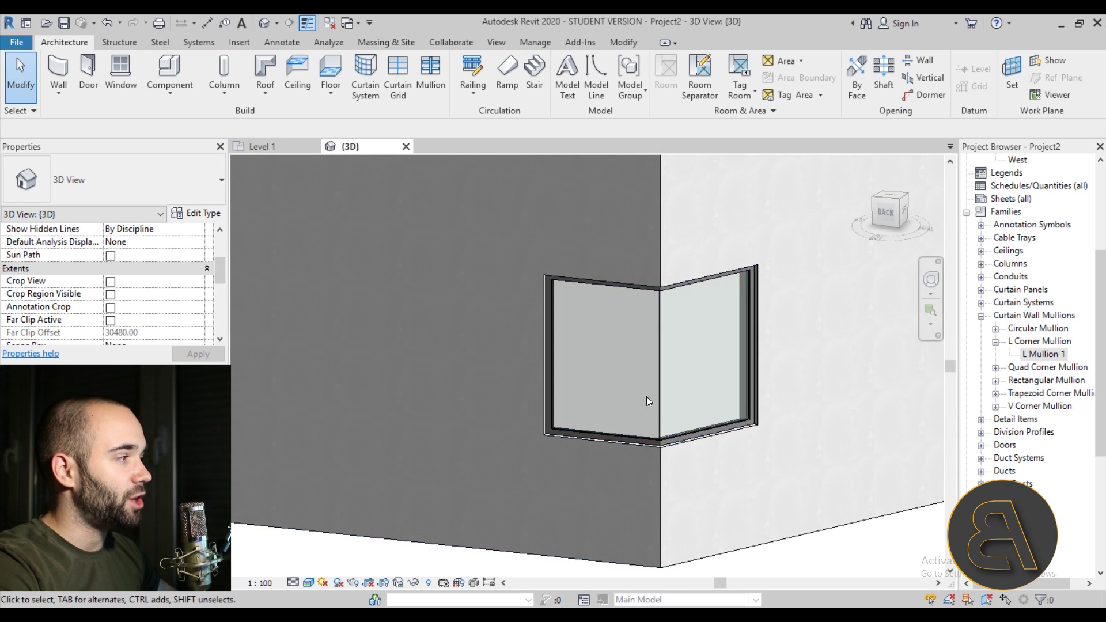
Compare the storefront curtain wall corner window with the Corner Window family in the 3D view.
scroll(633, 327, "down", 5)
middle_click_drag(633, 327, 720, 386, "shift")
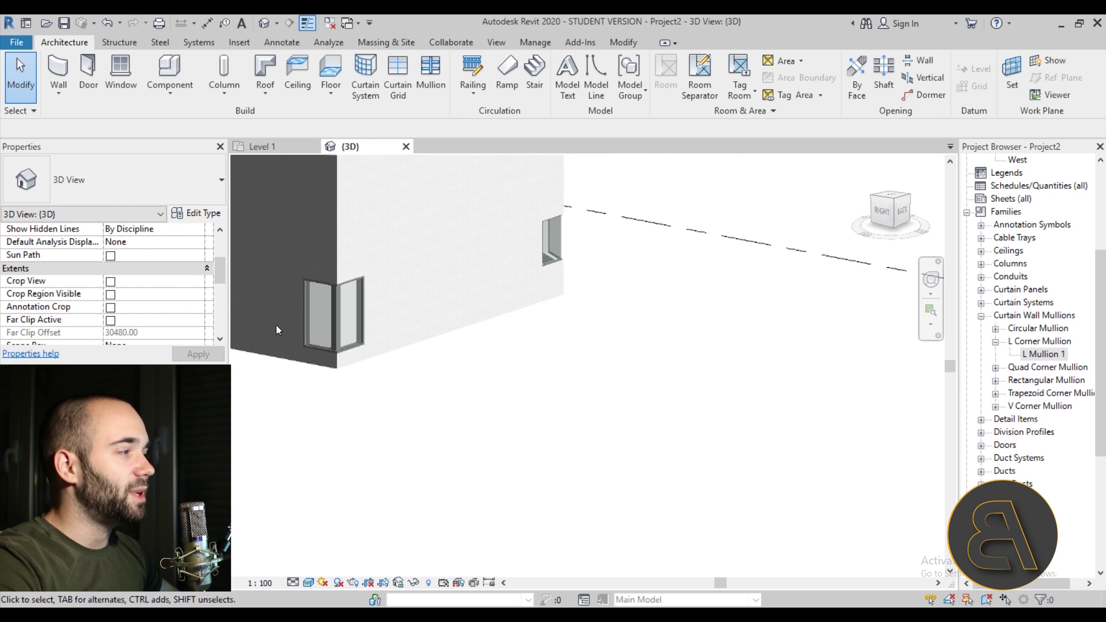
scroll(275, 325, "up", 5)
scroll(322, 330, "down", 3)
scroll(502, 434, "up", 3)
scroll(609, 261, "down", 3)
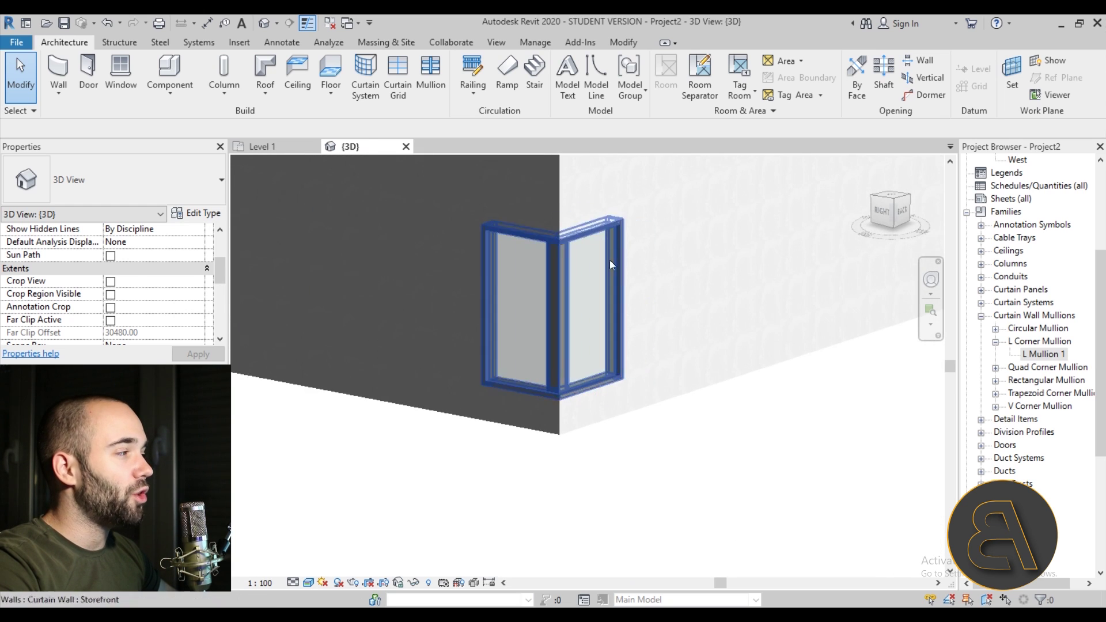
scroll(412, 403, "down", 1)
middle_click_drag(412, 404, 341, 366, "shift")
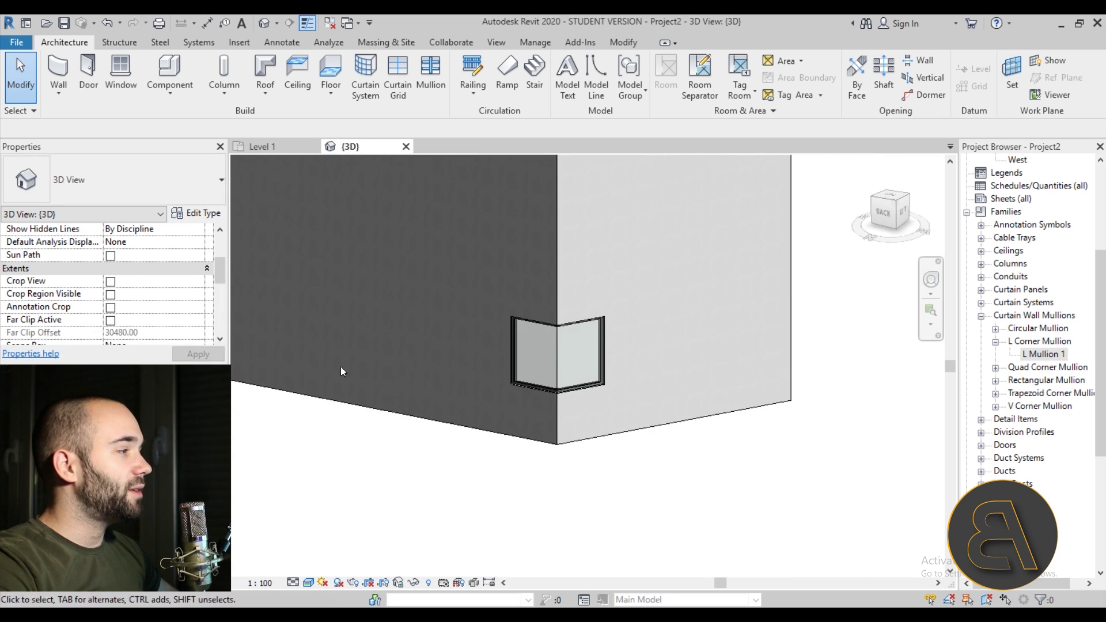
Open the Corner Window family for editing and select its void extrusion in the 3D view.
scroll(531, 374, "up", 3)
left_click(531, 374)
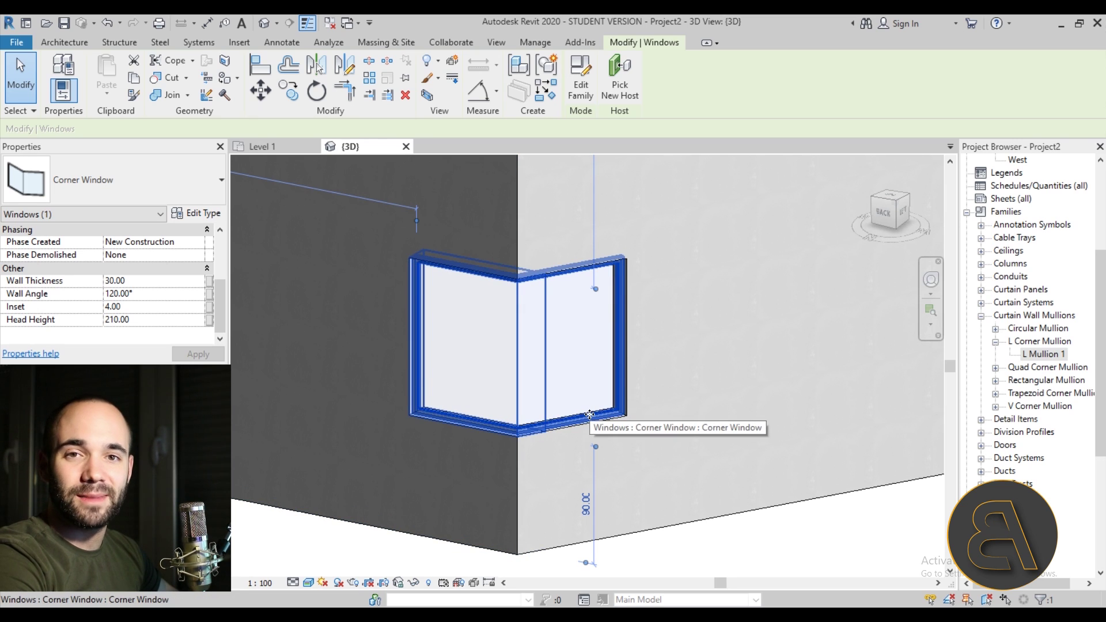
left_click(581, 104)
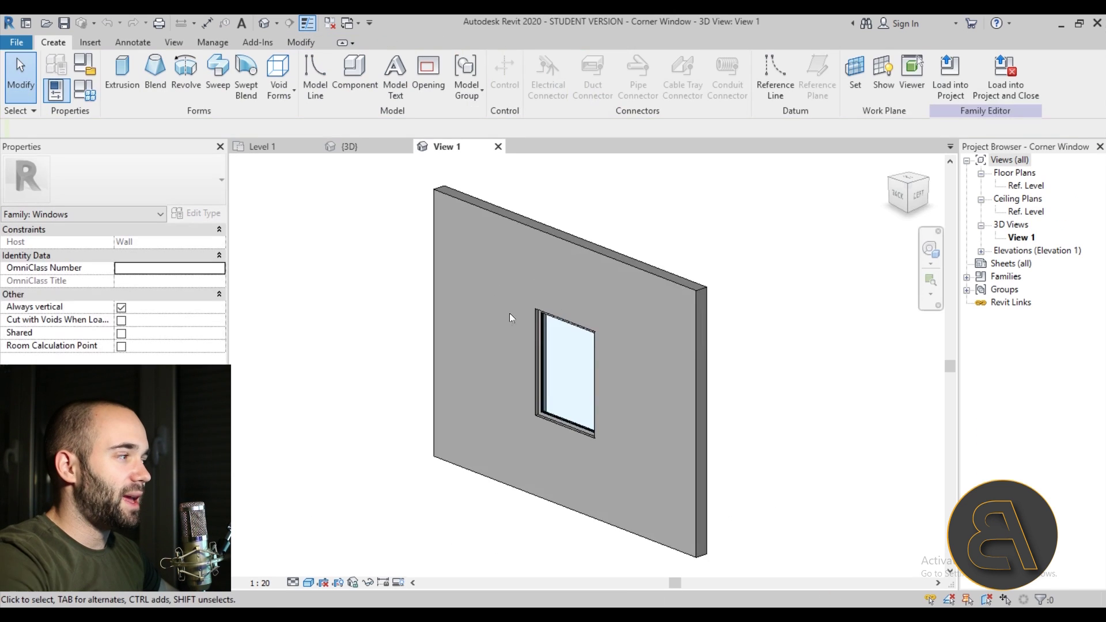
middle_click_drag(513, 318, 345, 403, "shift")
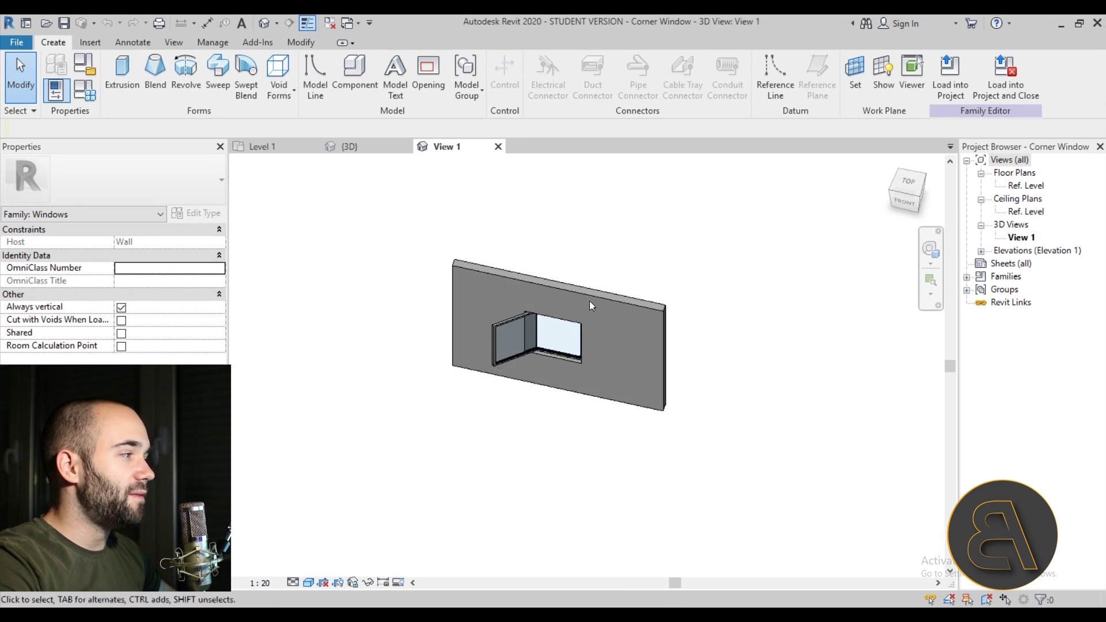
scroll(483, 320, "up", 3)
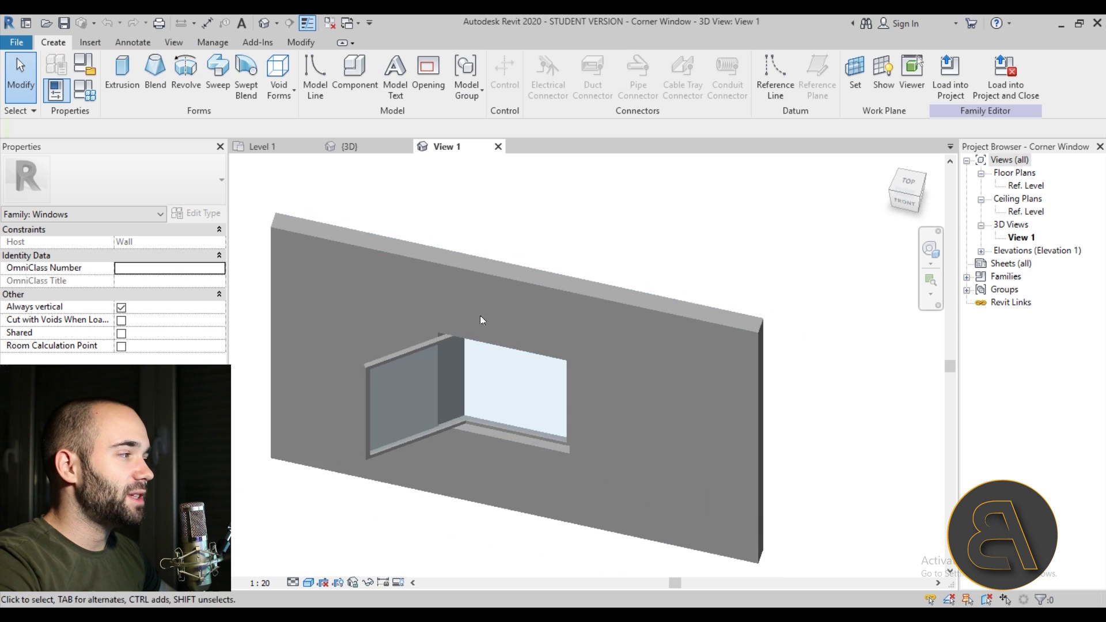
left_click(479, 438)
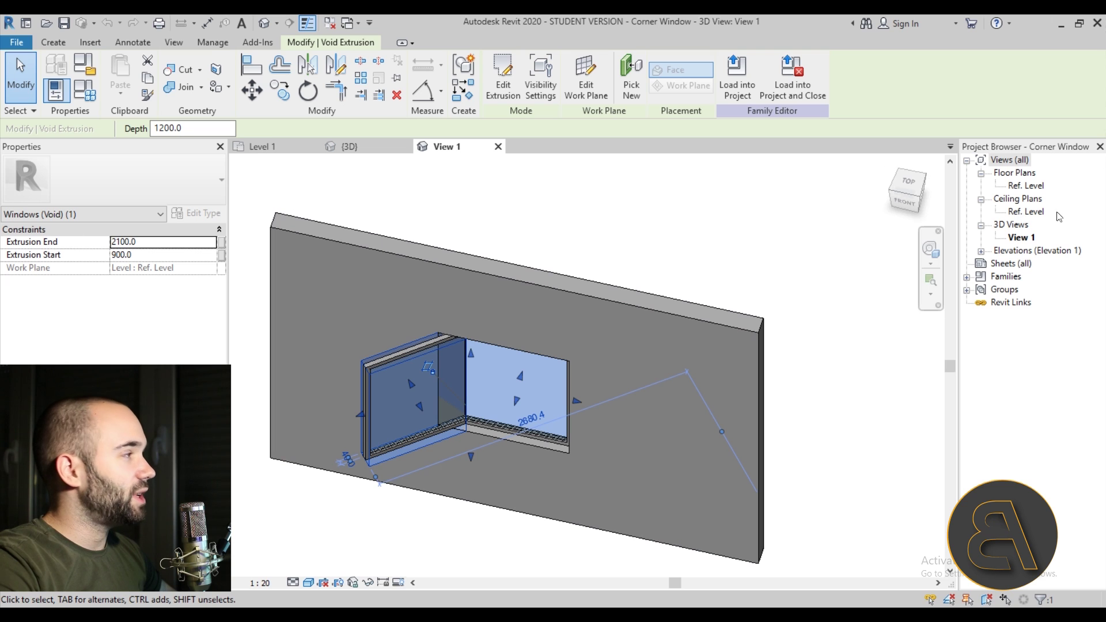
Open the family's Ref. Level floor plan and examine the Wall Angle dimension between the two window legs.
double_click(1025, 186)
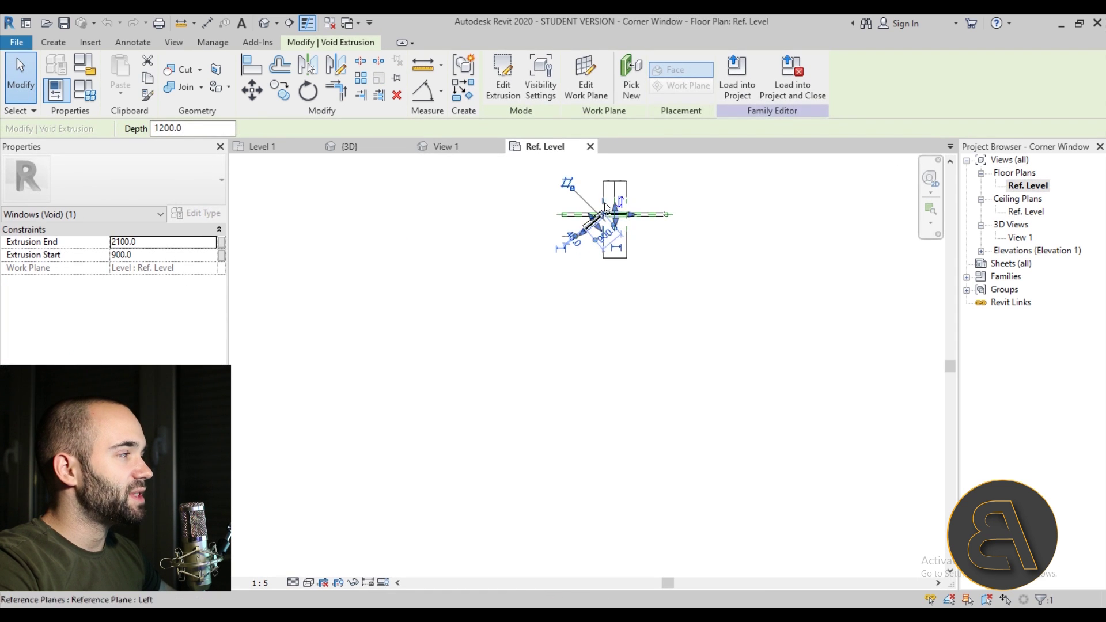
scroll(606, 209, "up", 10)
scroll(590, 230, "down", 3)
key("Escape")
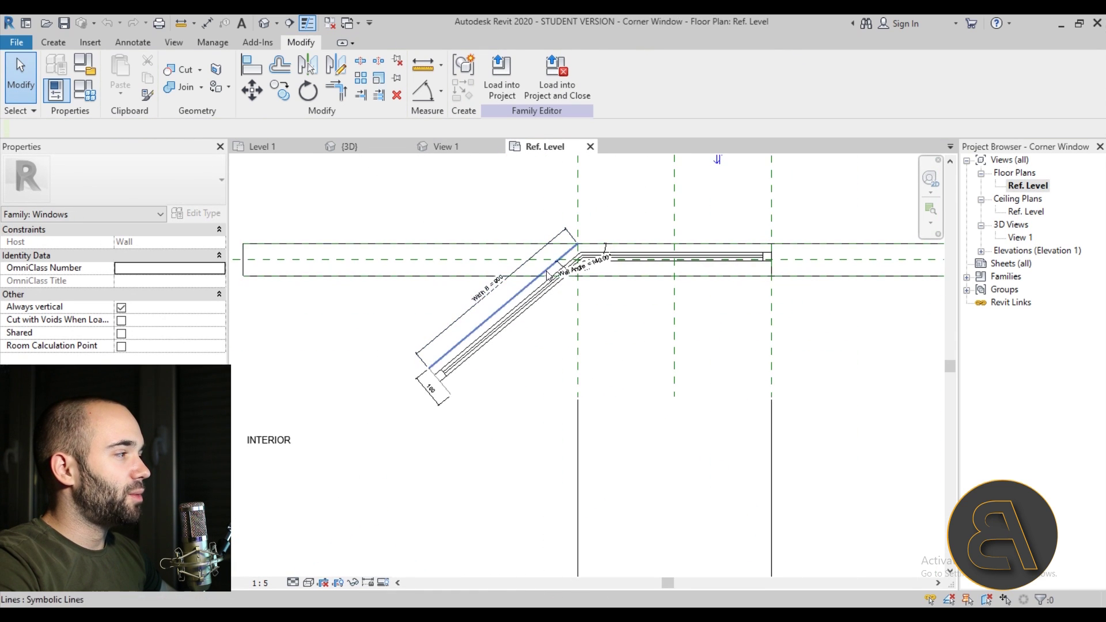
scroll(547, 276, "up", 2)
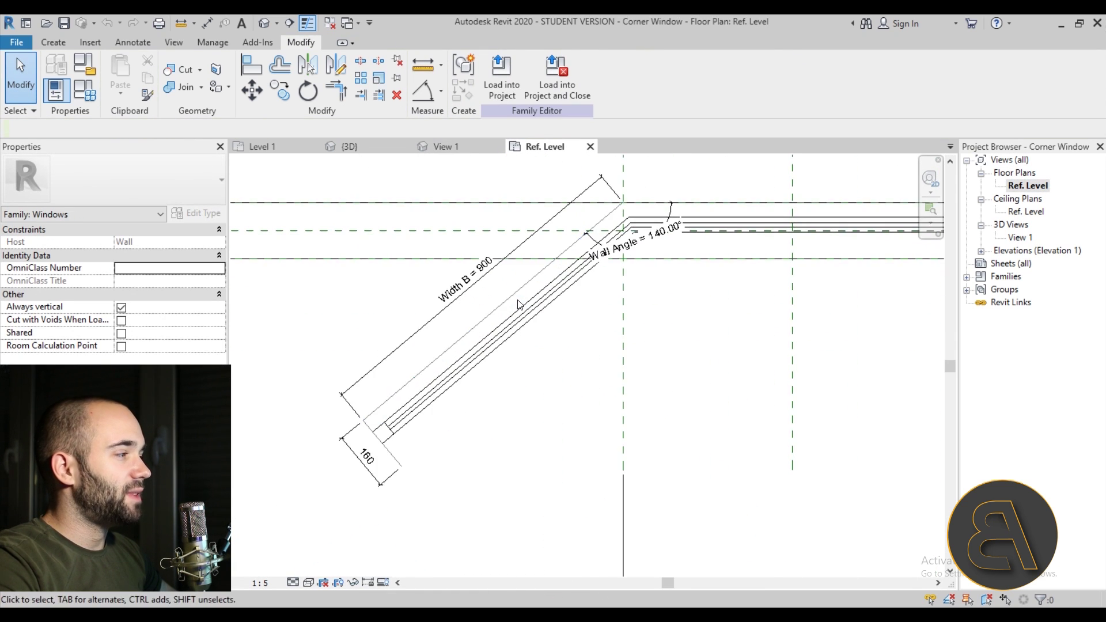
left_click(627, 247)
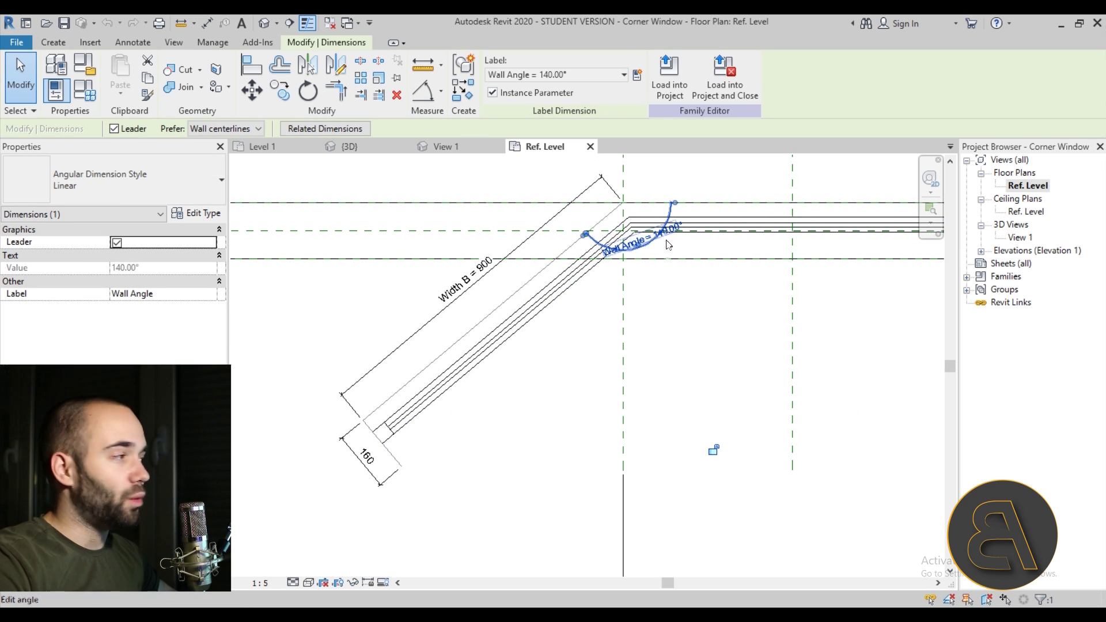
key("Escape")
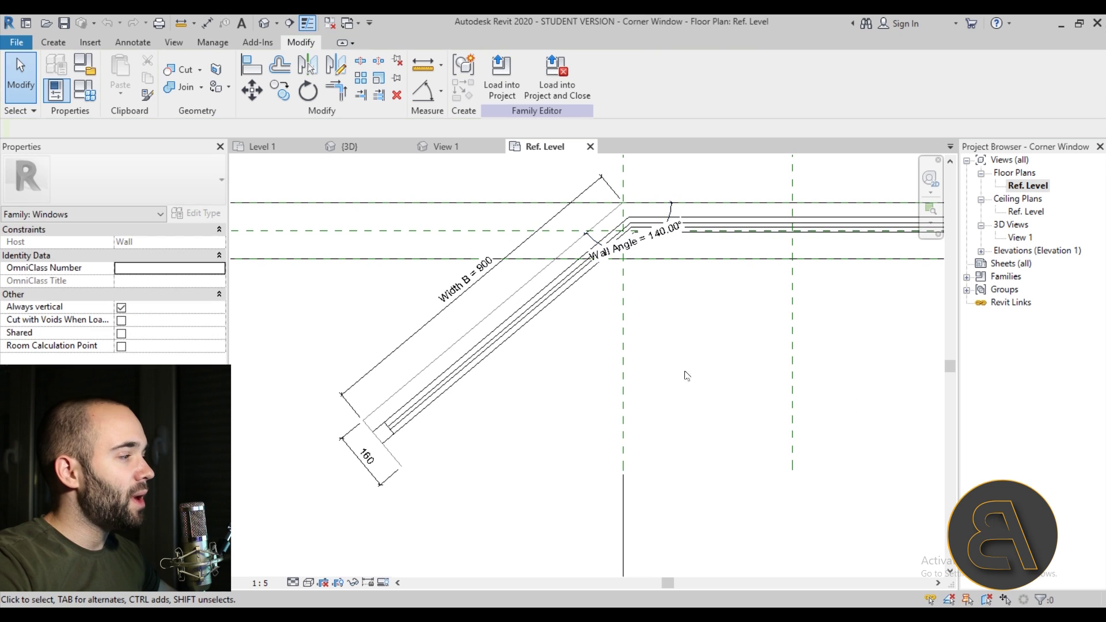
Examine the path of the Frame/Mullion sweep in plan and in 3D, then discard the sweep edit.
left_click(403, 437)
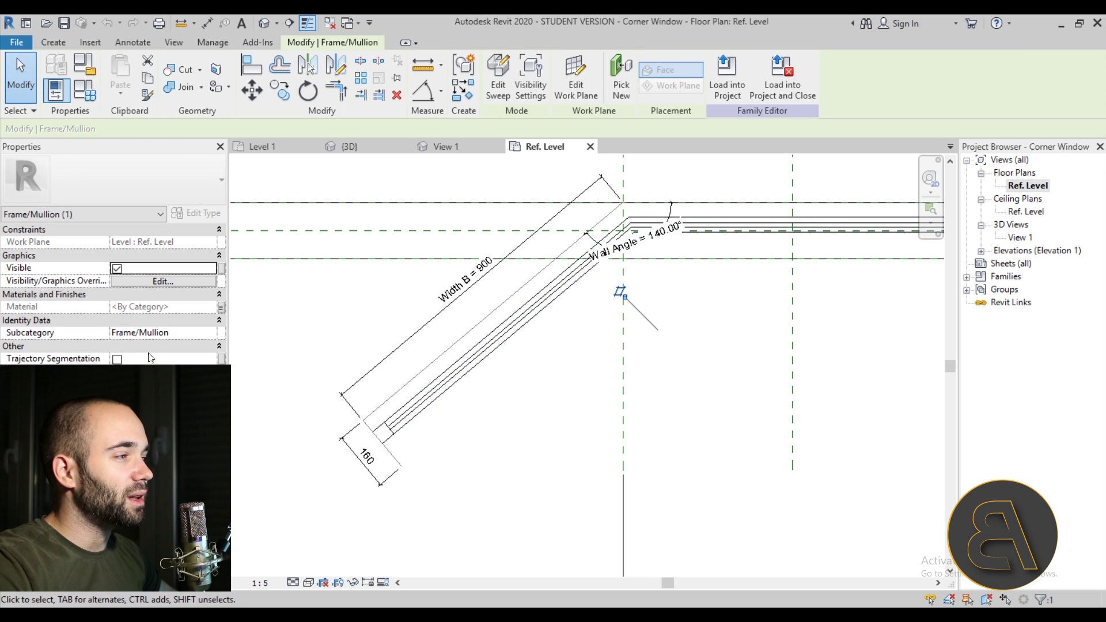
left_click(497, 103)
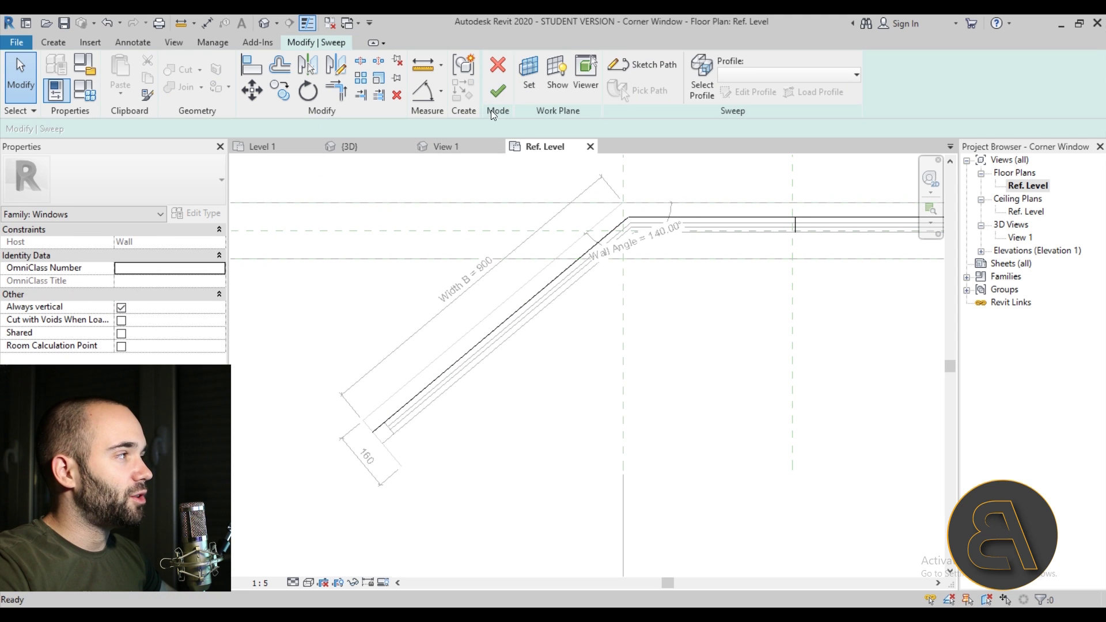
scroll(529, 246, "down", 3)
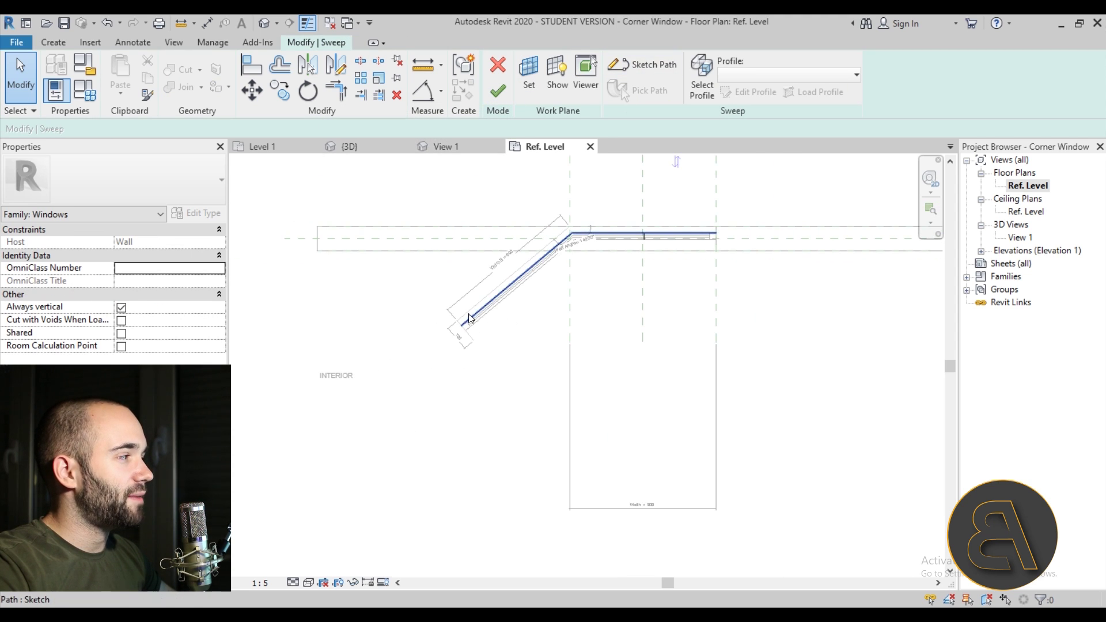
left_click(263, 24)
middle_click_drag(736, 477, 802, 459, "shift")
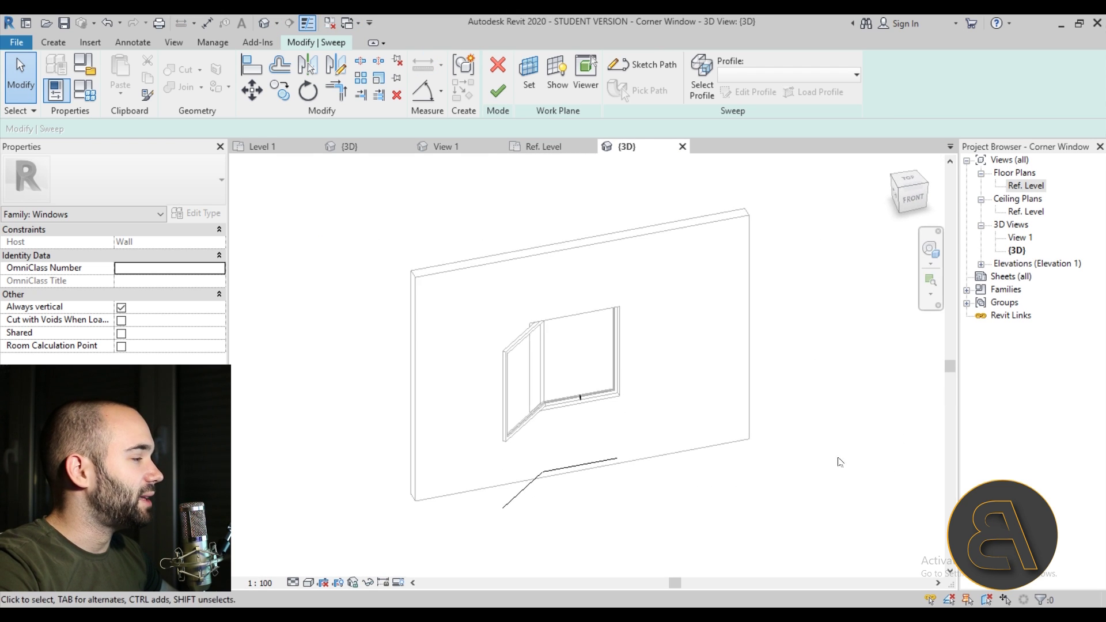
scroll(576, 406, "up", 5)
scroll(541, 352, "down", 4)
middle_click_drag(543, 363, 606, 461, "shift")
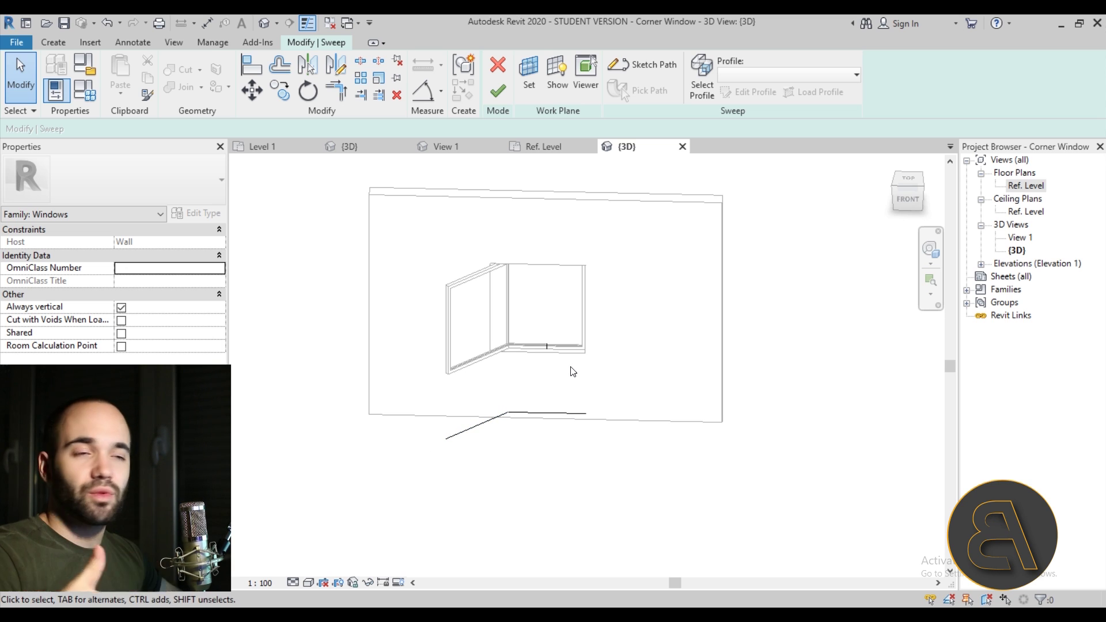
left_click(507, 74)
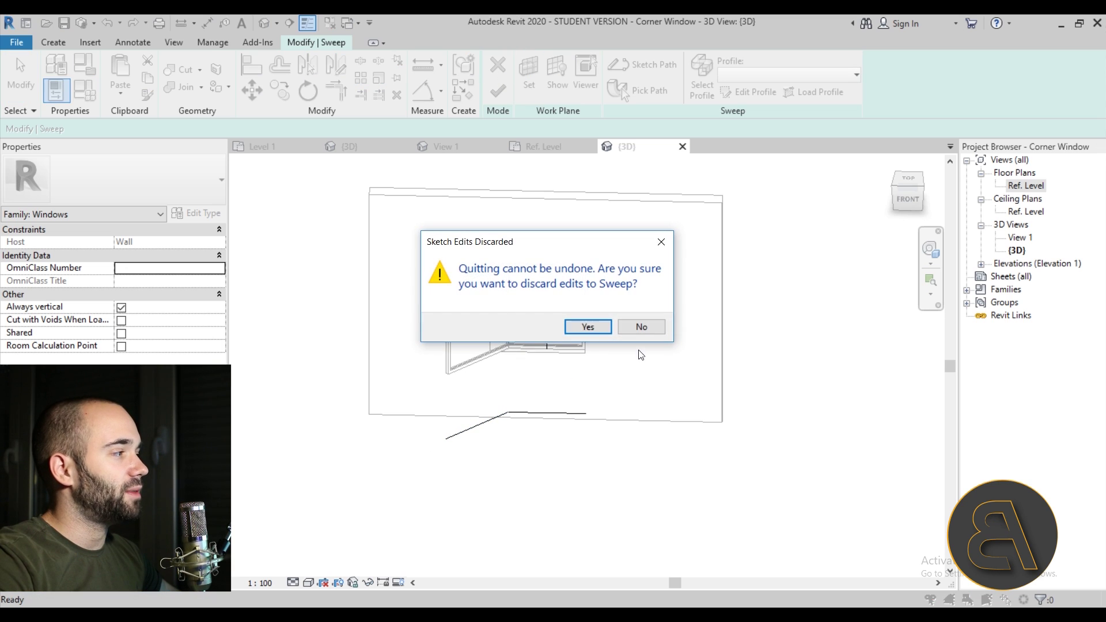
left_click(588, 327)
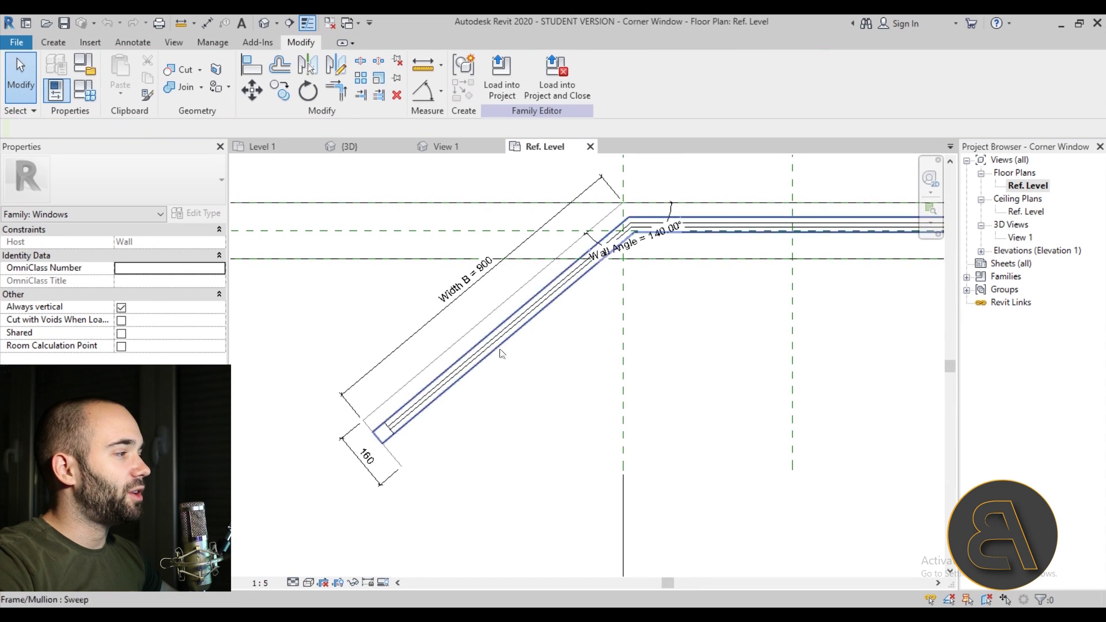
Return to the family's 3D view and examine the void extrusion and the glass sweep.
left_click(458, 335)
left_click(265, 24)
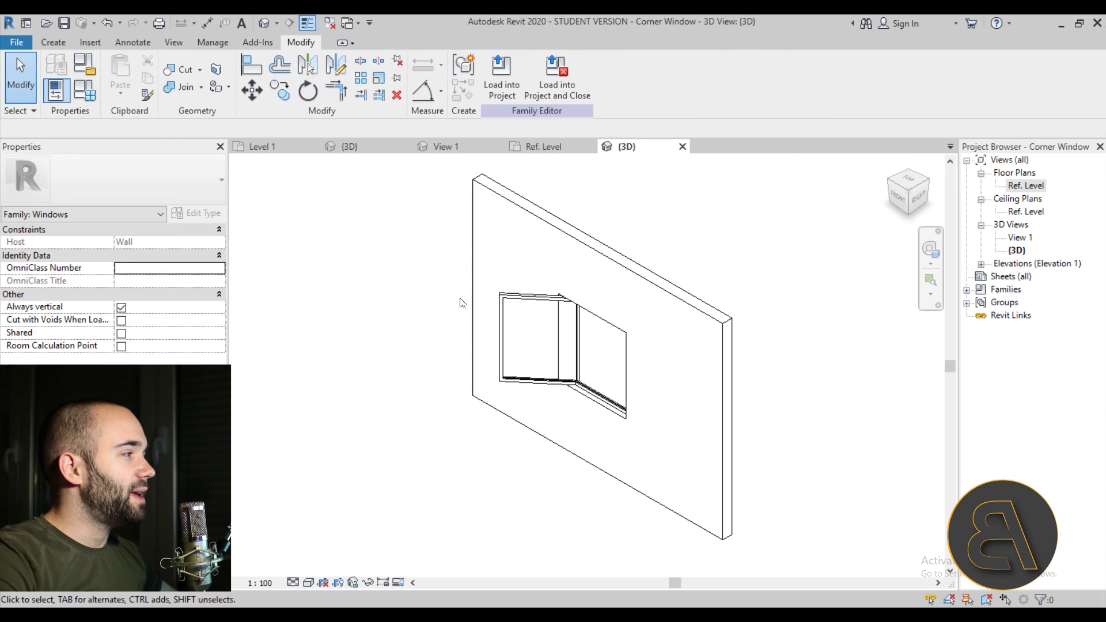
left_click(579, 360)
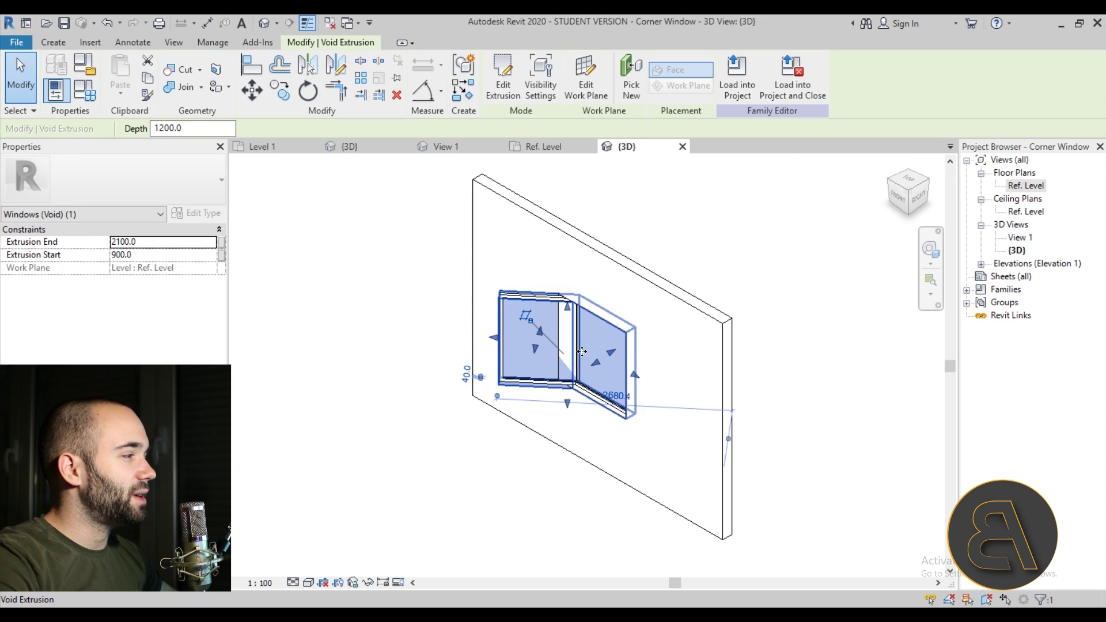
key("Escape")
left_click(579, 348)
middle_click_drag(578, 348, 659, 356, "shift")
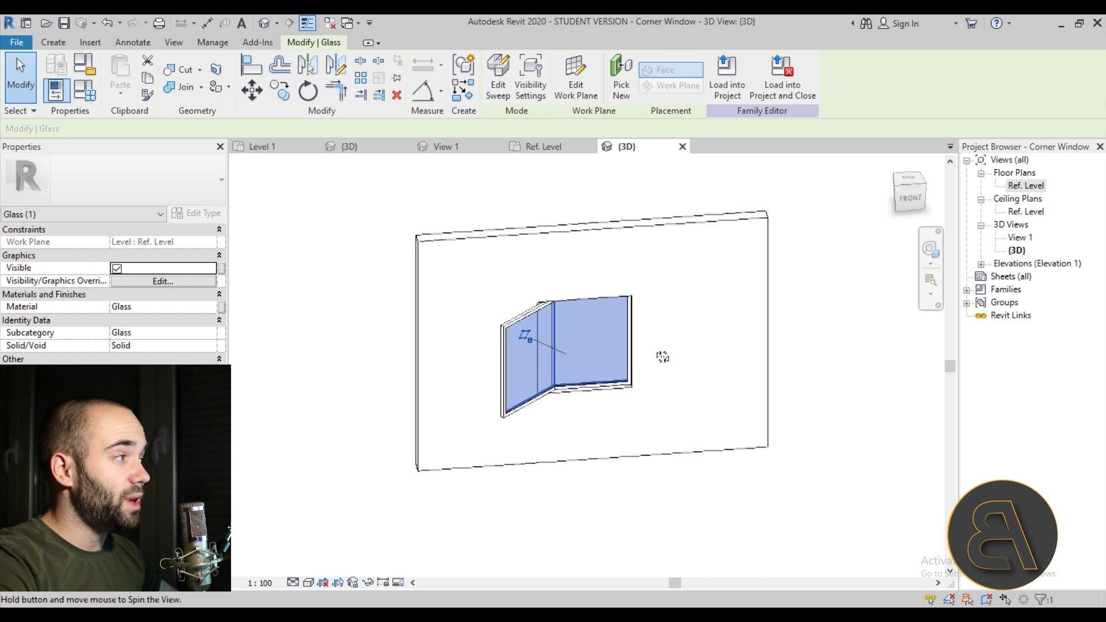
scroll(461, 439, "up", 3)
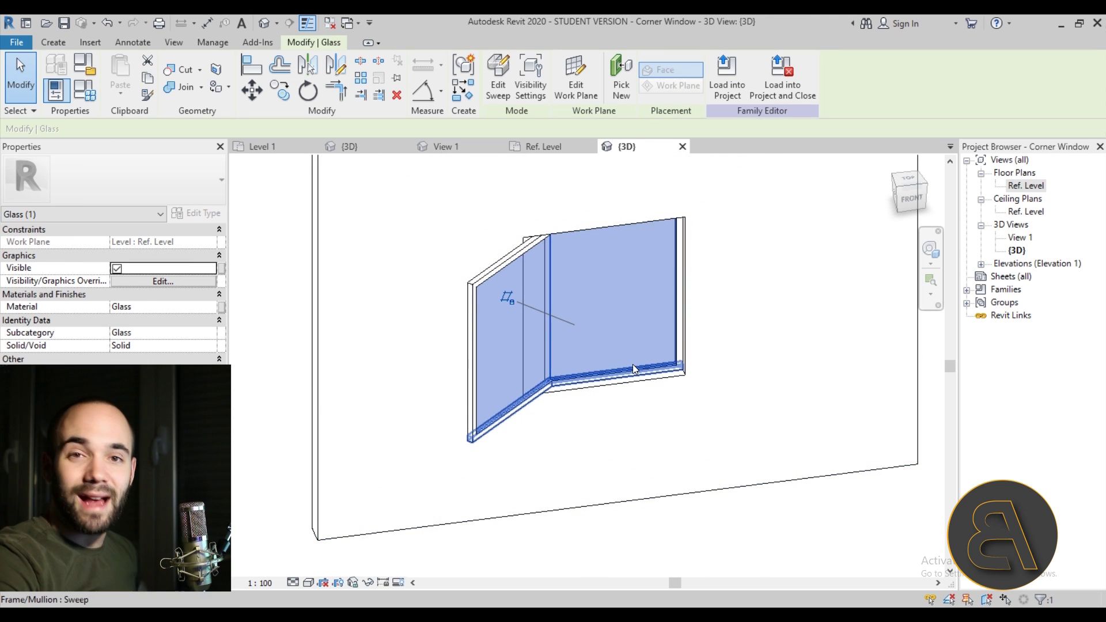